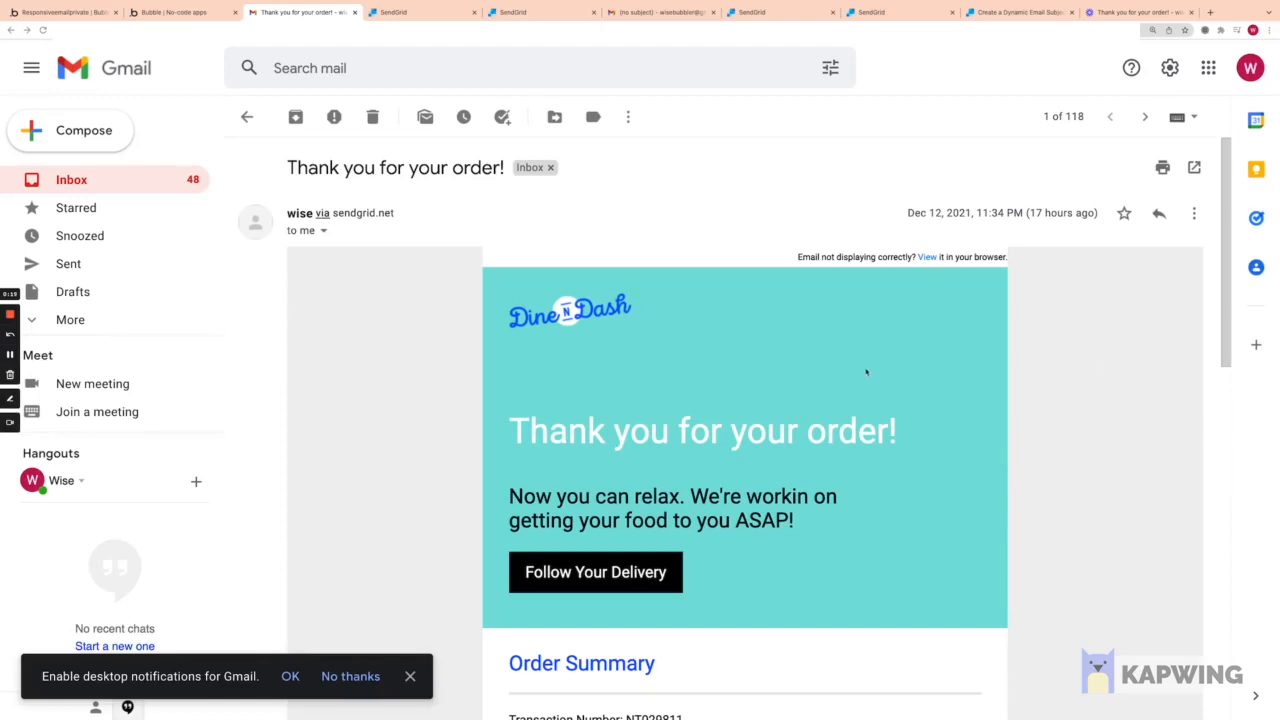
Step: Bring up SendGrid's Dynamic Templates list at the top, showing Receipt Designer and Receipt code
scroll(866, 372, down, 5)
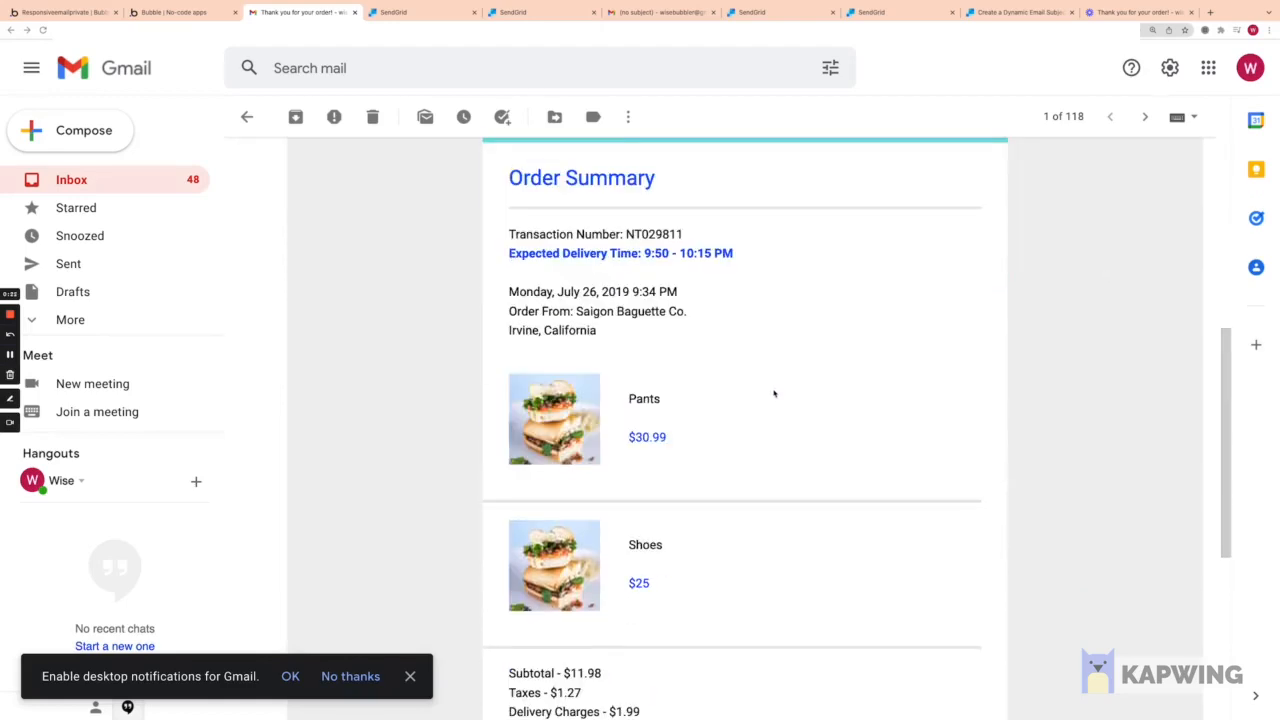
scroll(760, 386, up, 4)
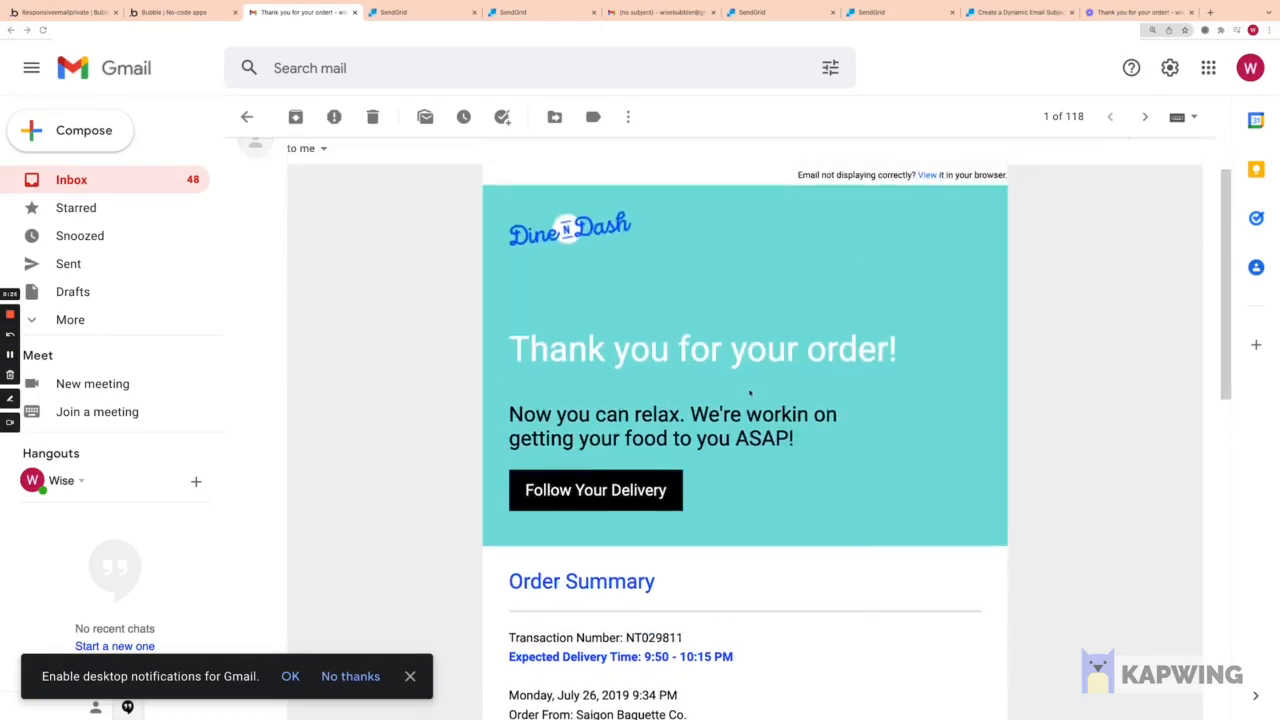
scroll(747, 388, up, 1)
scroll(746, 391, down, 5)
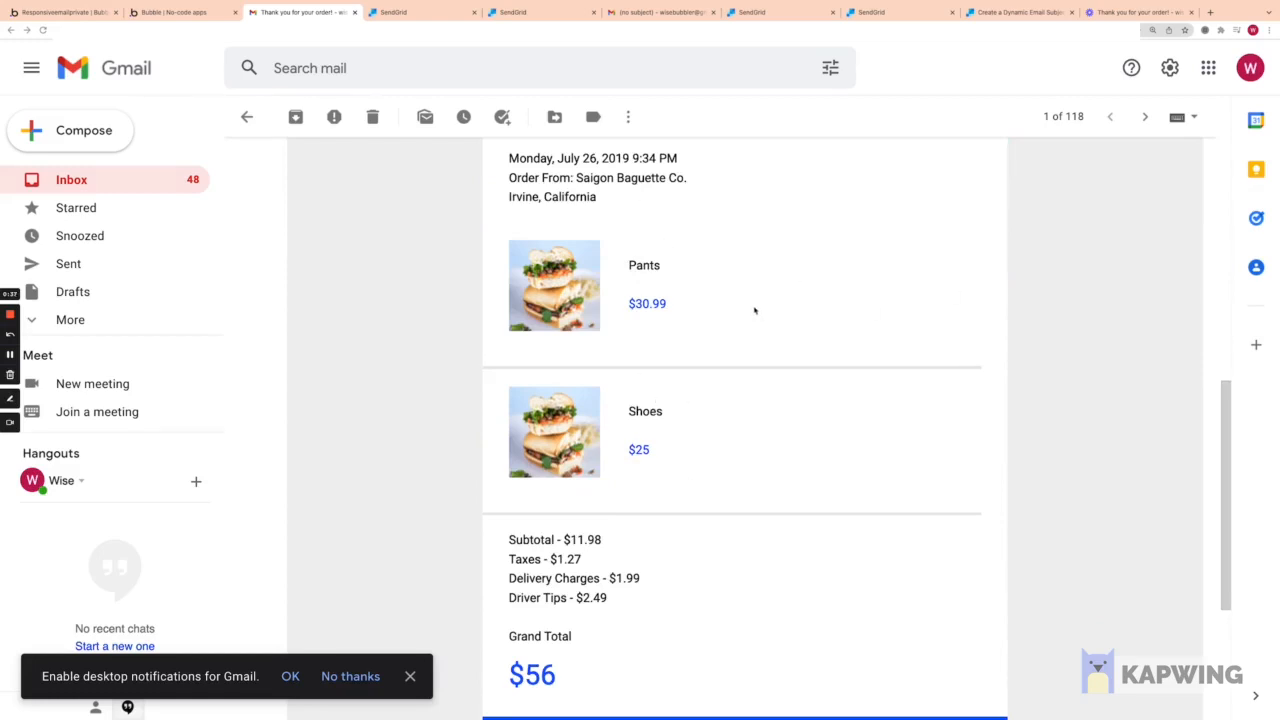
scroll(746, 305, up, 5)
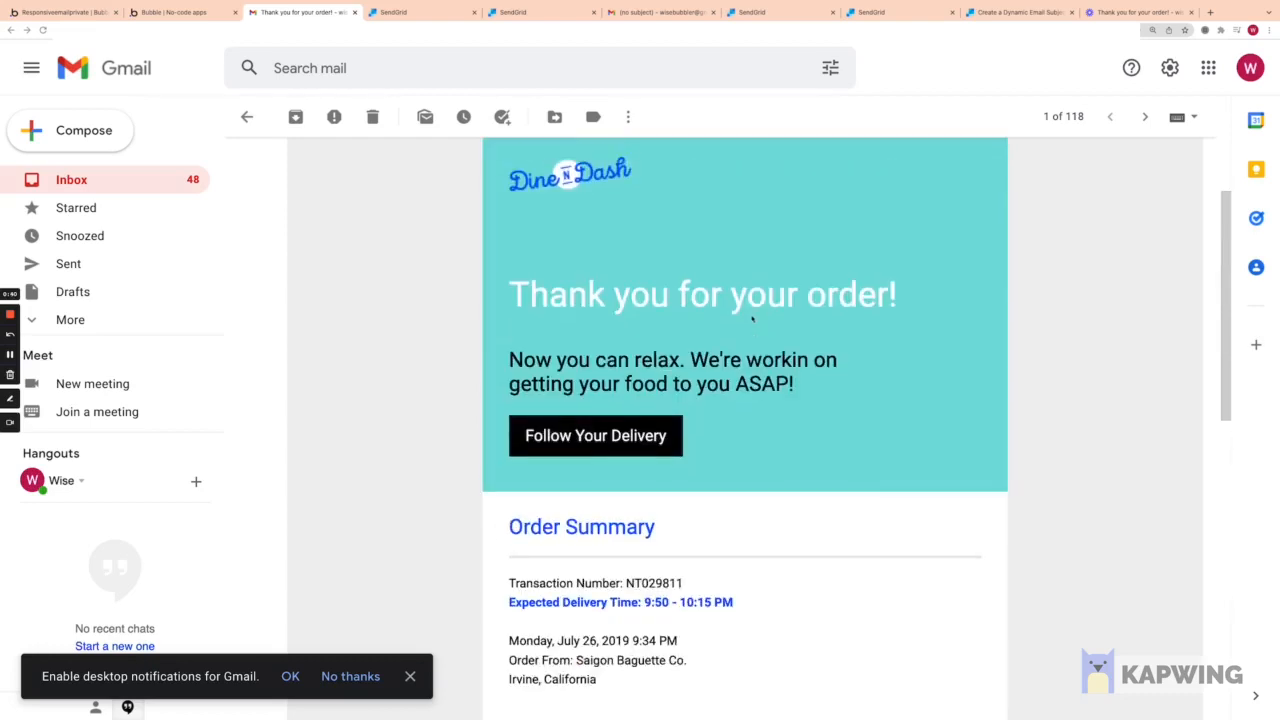
scroll(743, 312, up, 1)
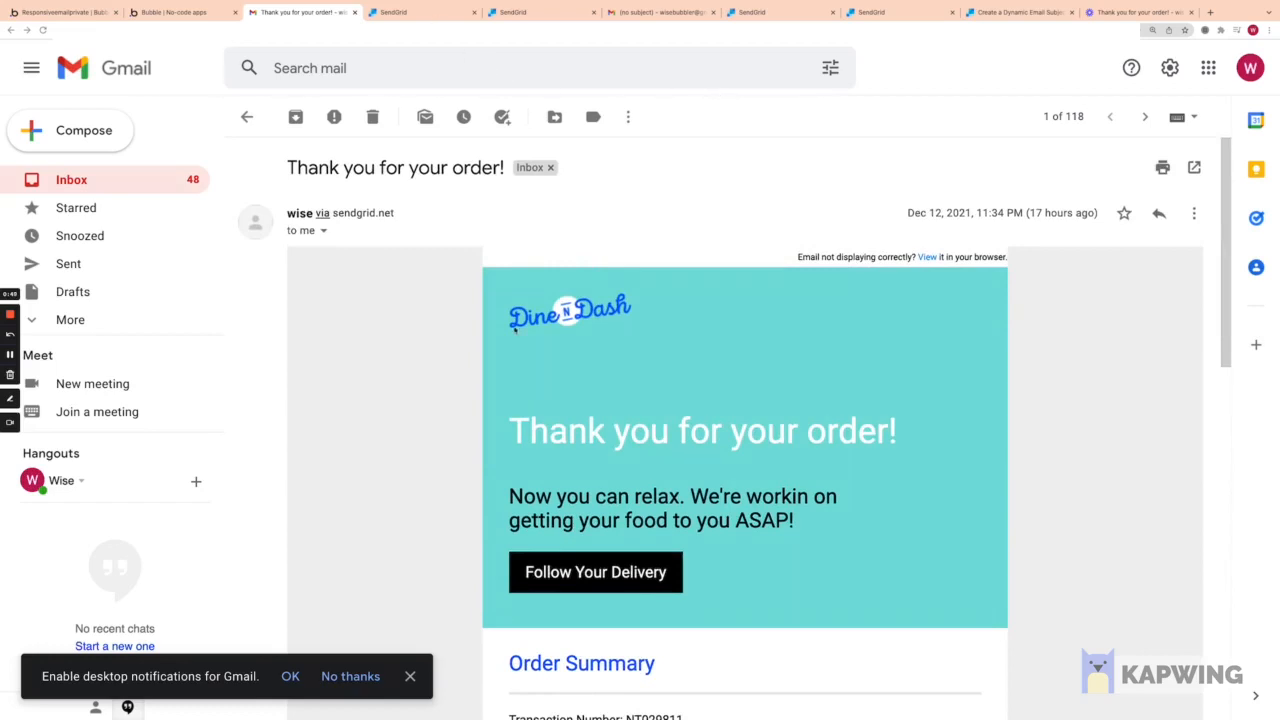
scroll(513, 330, down, 4)
scroll(513, 326, up, 4)
click(427, 14)
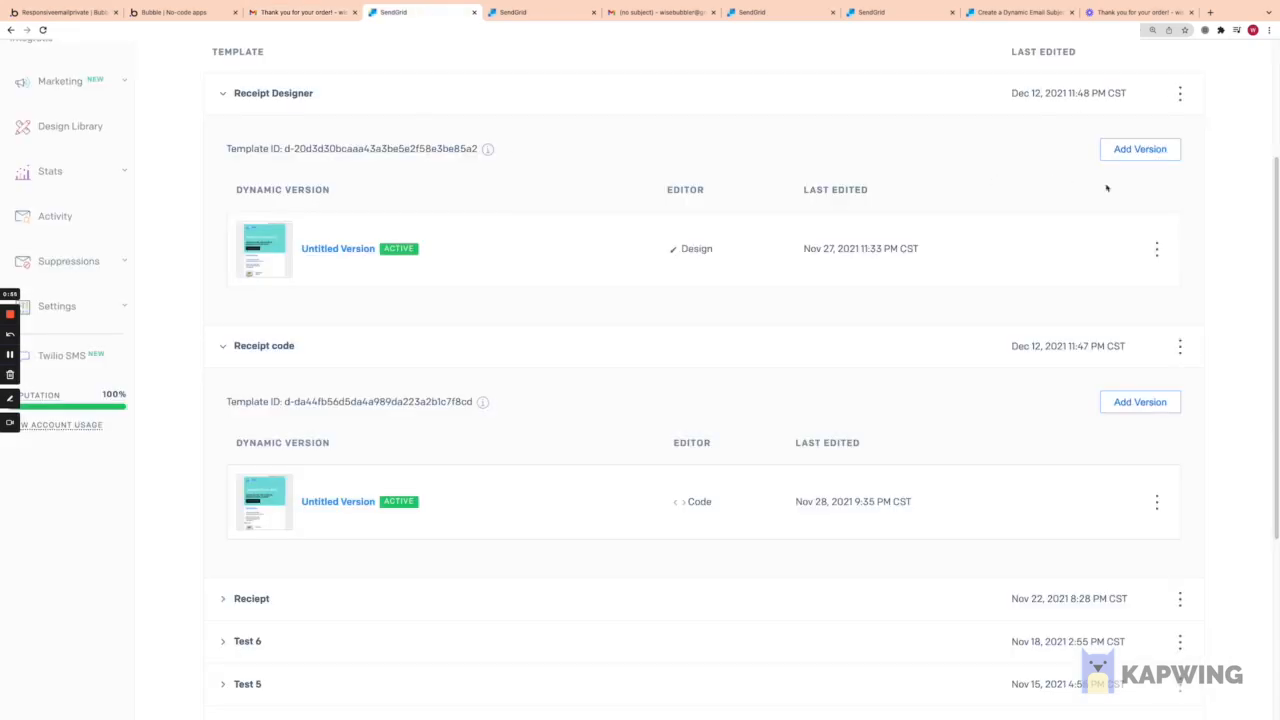
scroll(935, 203, up, 1)
scroll(933, 205, up, 2)
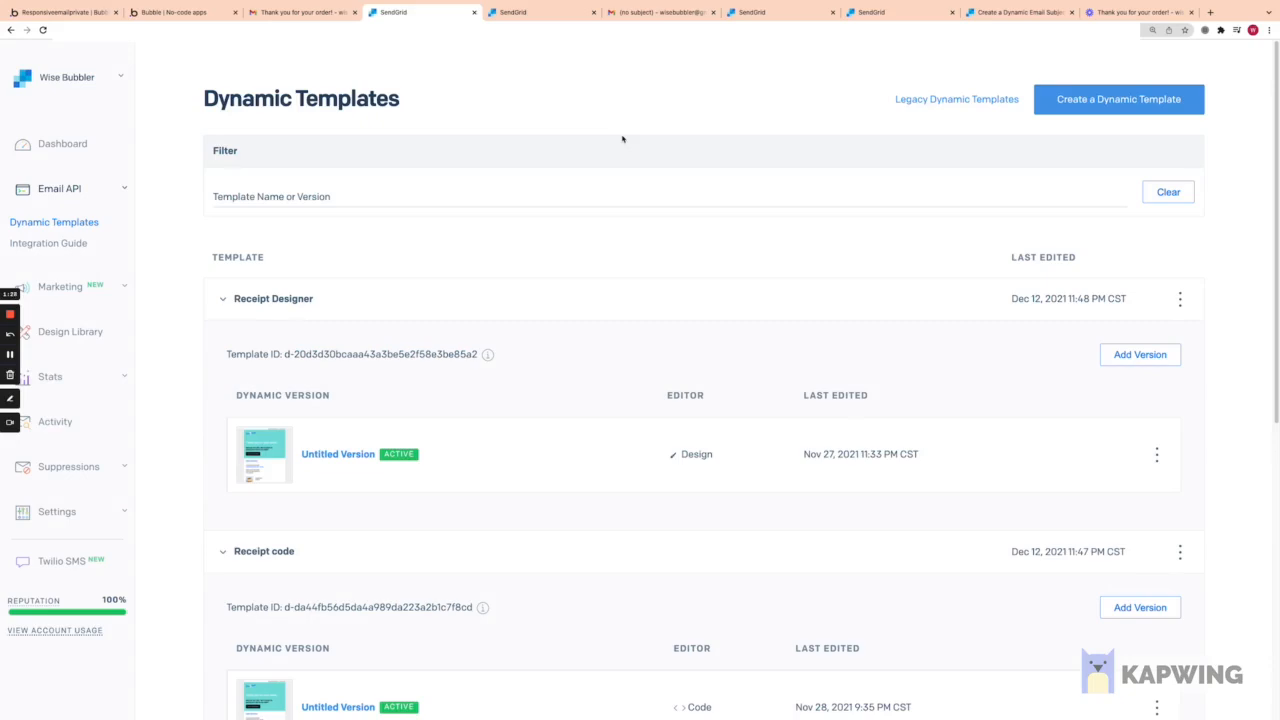
Step: Review the itemized order receipt in Gmail
click(300, 12)
scroll(605, 477, down, 3)
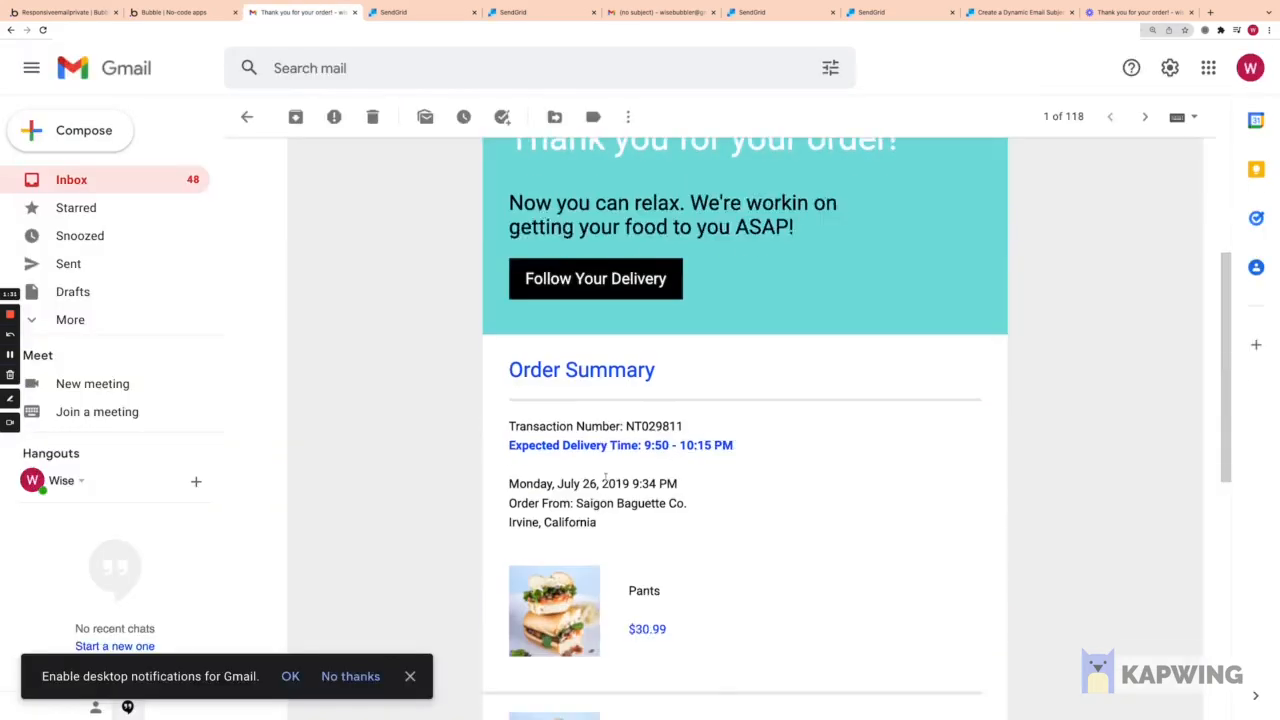
scroll(706, 623, down, 1)
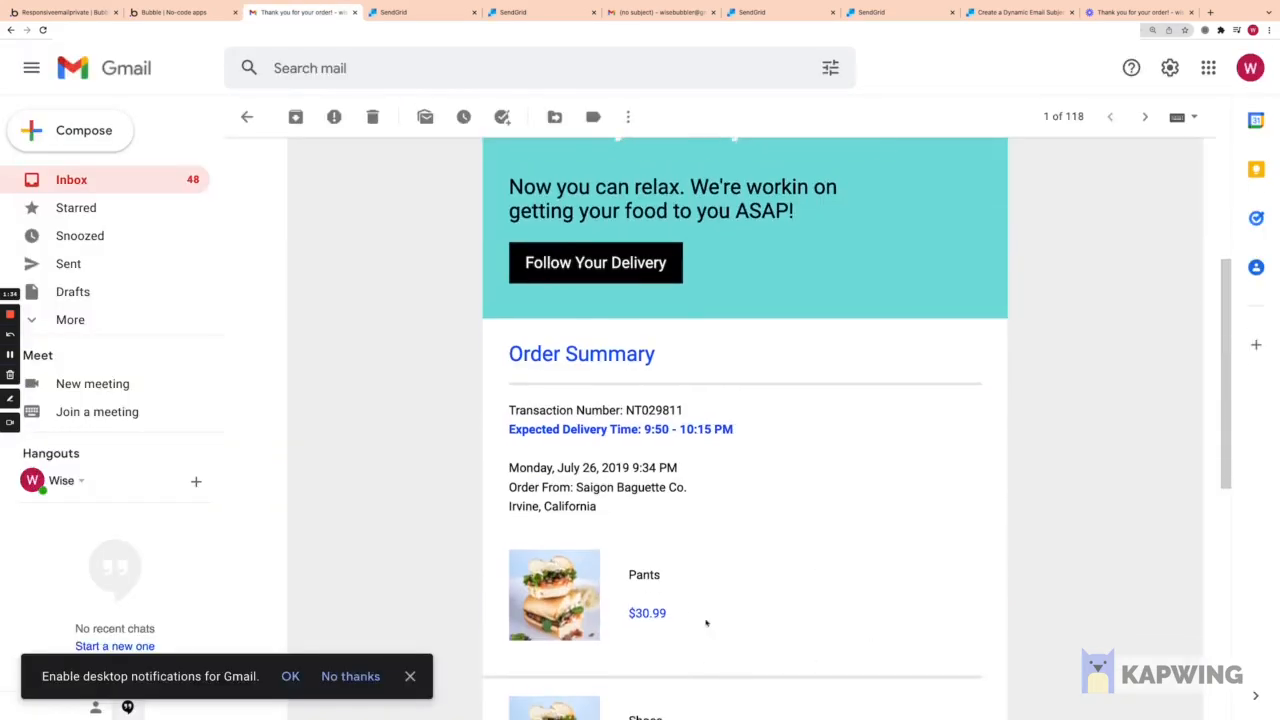
Step: Check the receipt template's code and design, then open the Test email HTML code
click(880, 12)
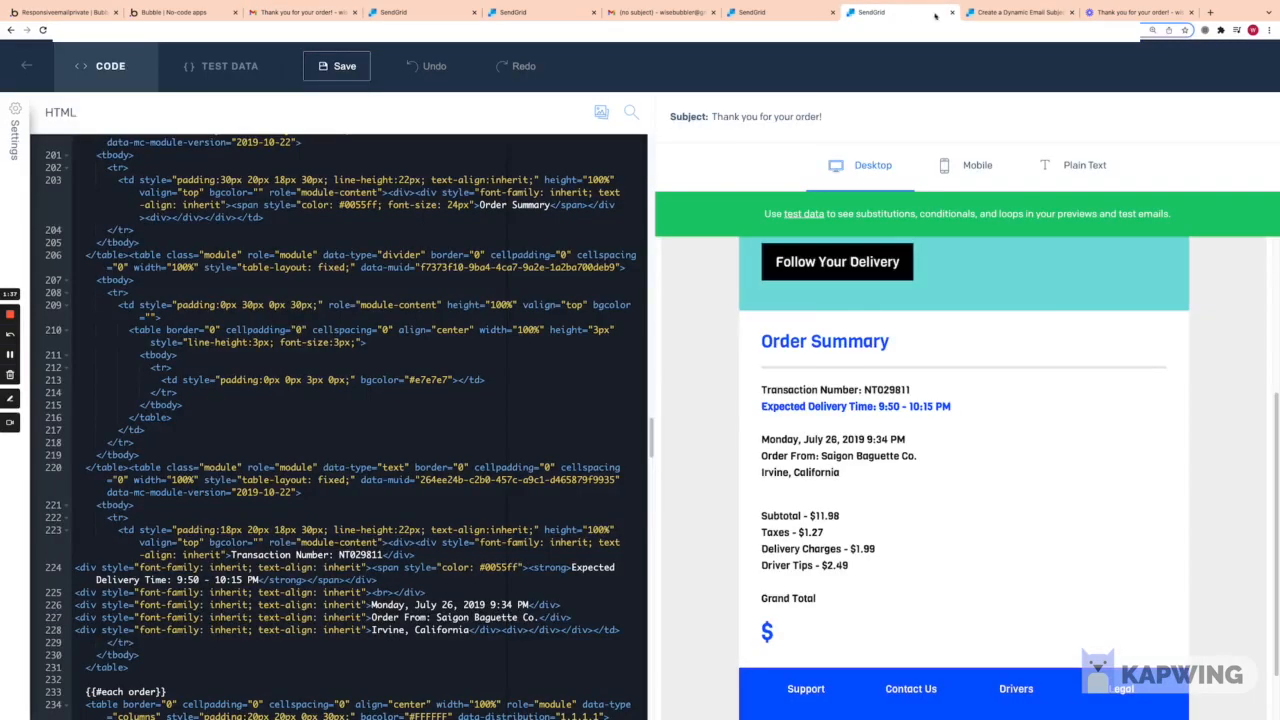
click(1020, 12)
click(788, 15)
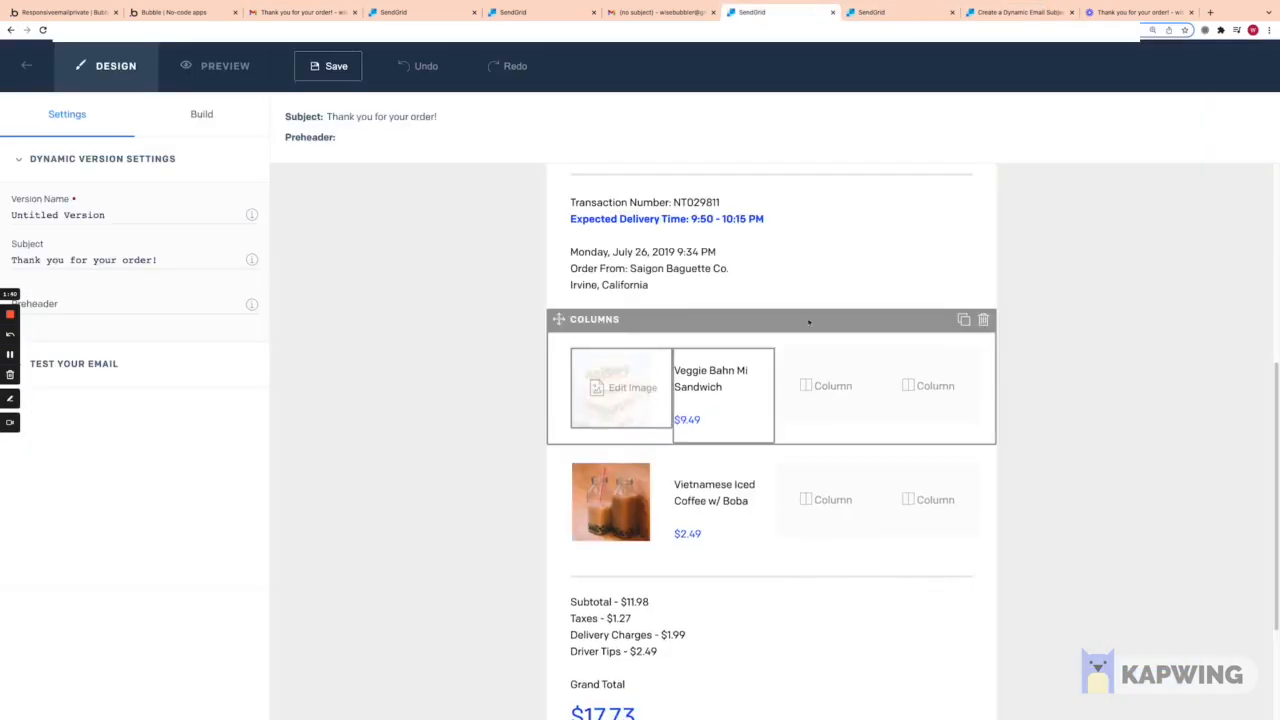
click(678, 332)
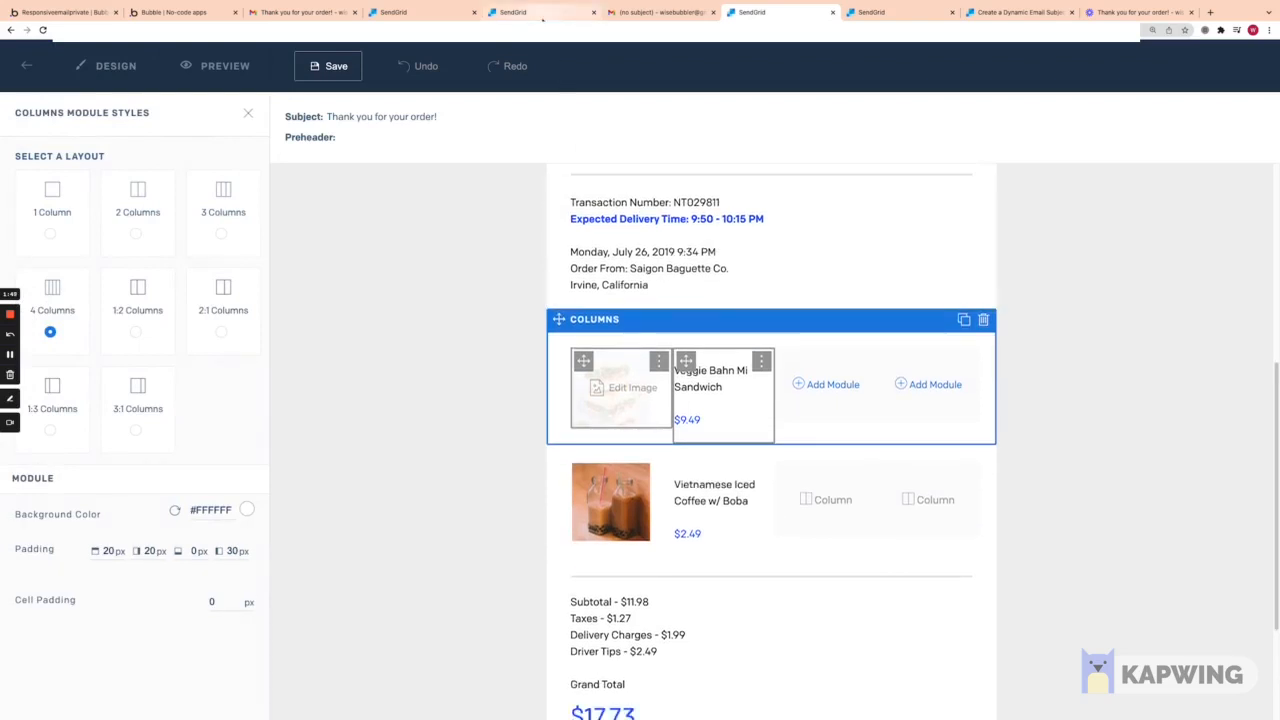
click(440, 13)
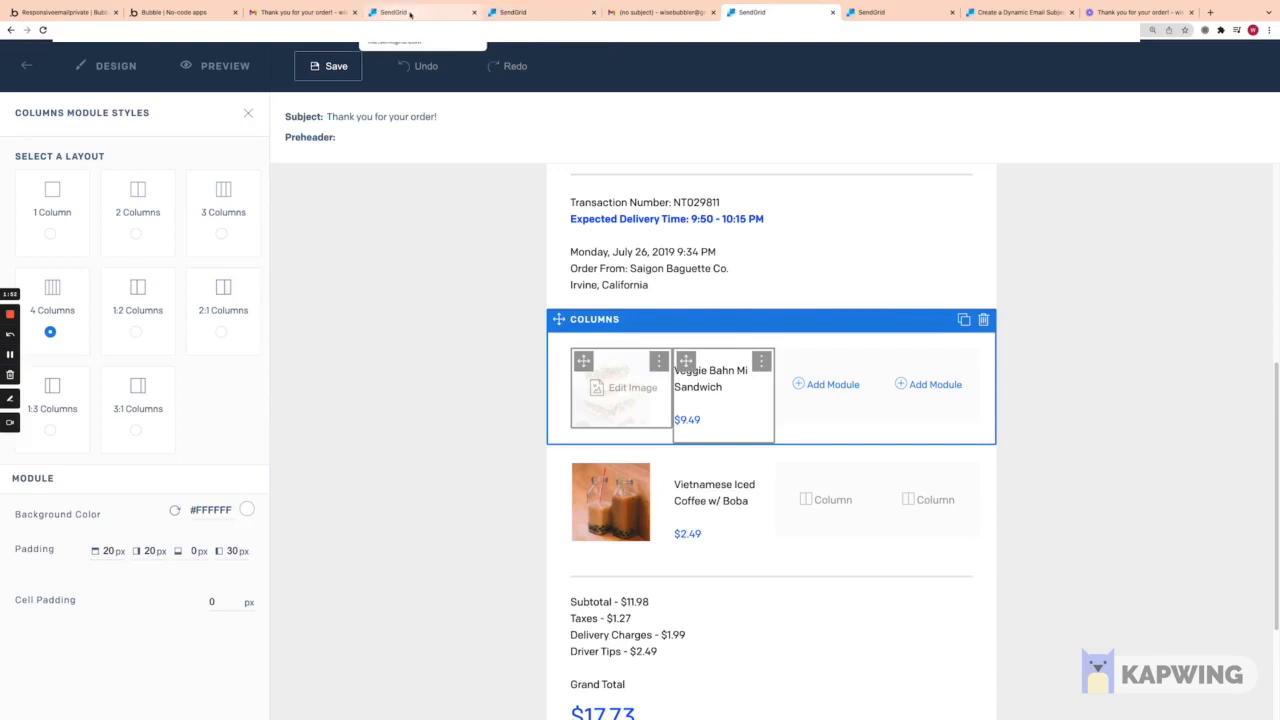
click(530, 12)
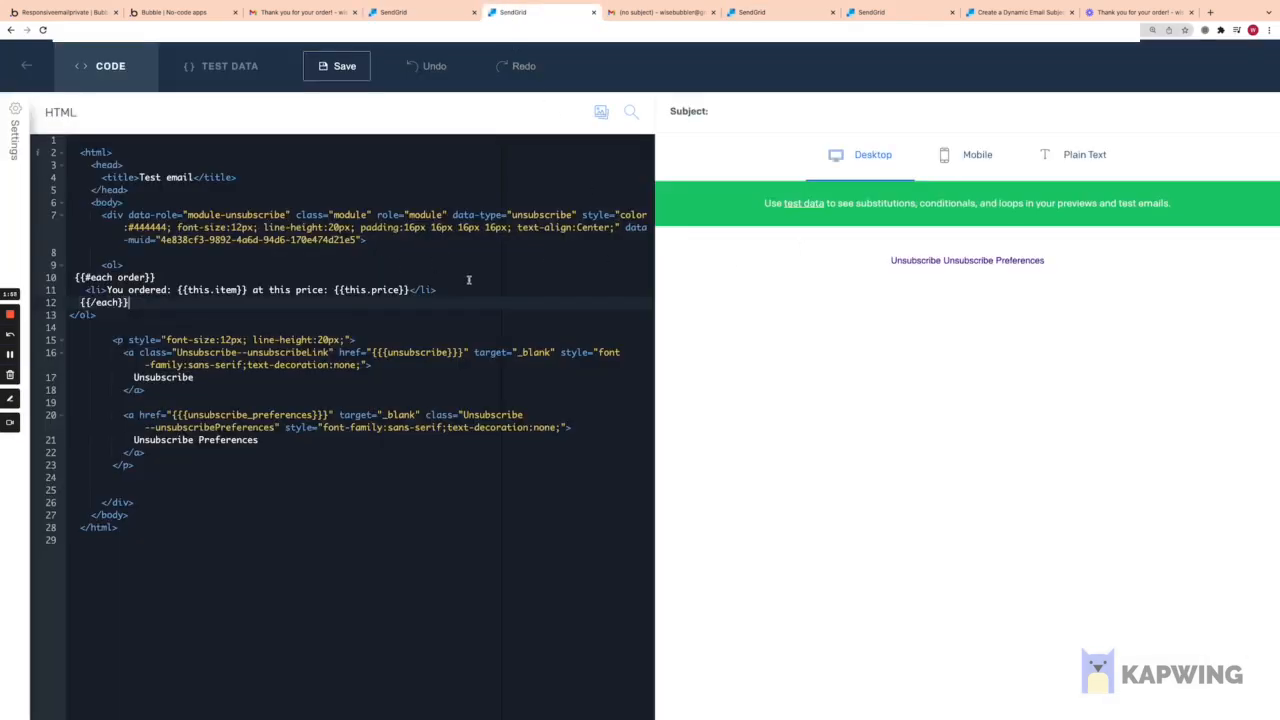
drag(100, 259, 224, 315)
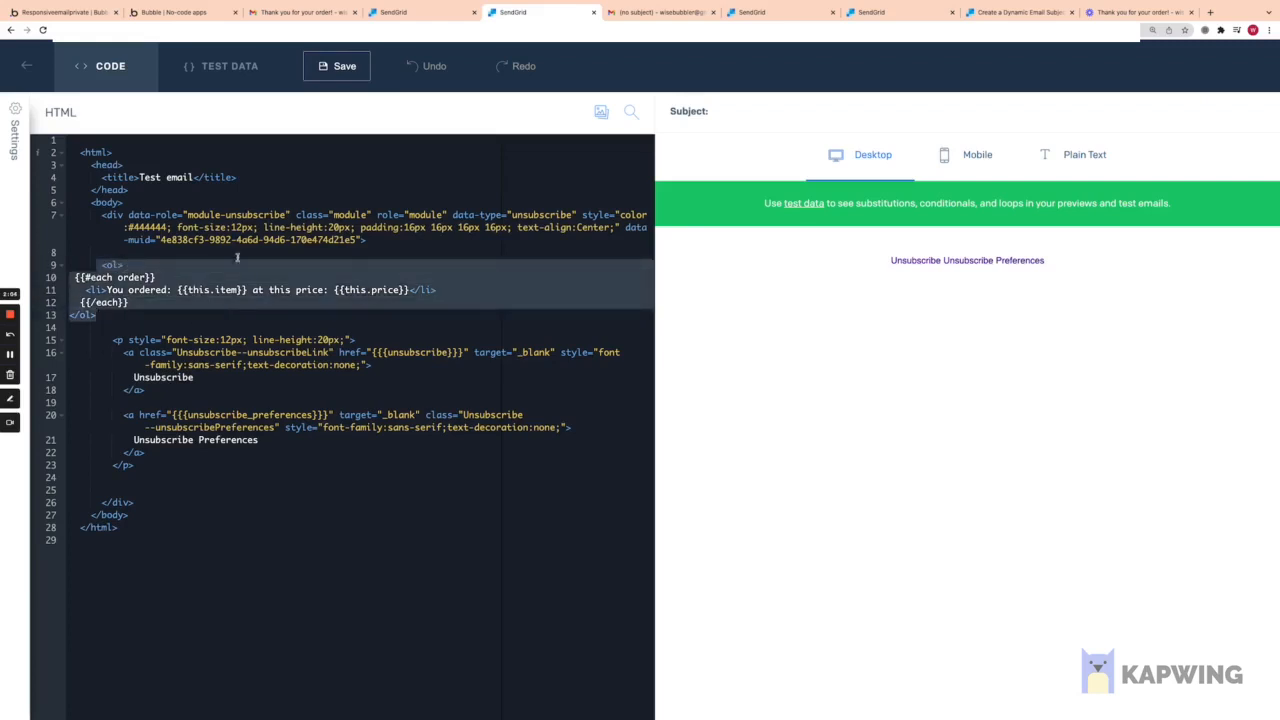
click(99, 265)
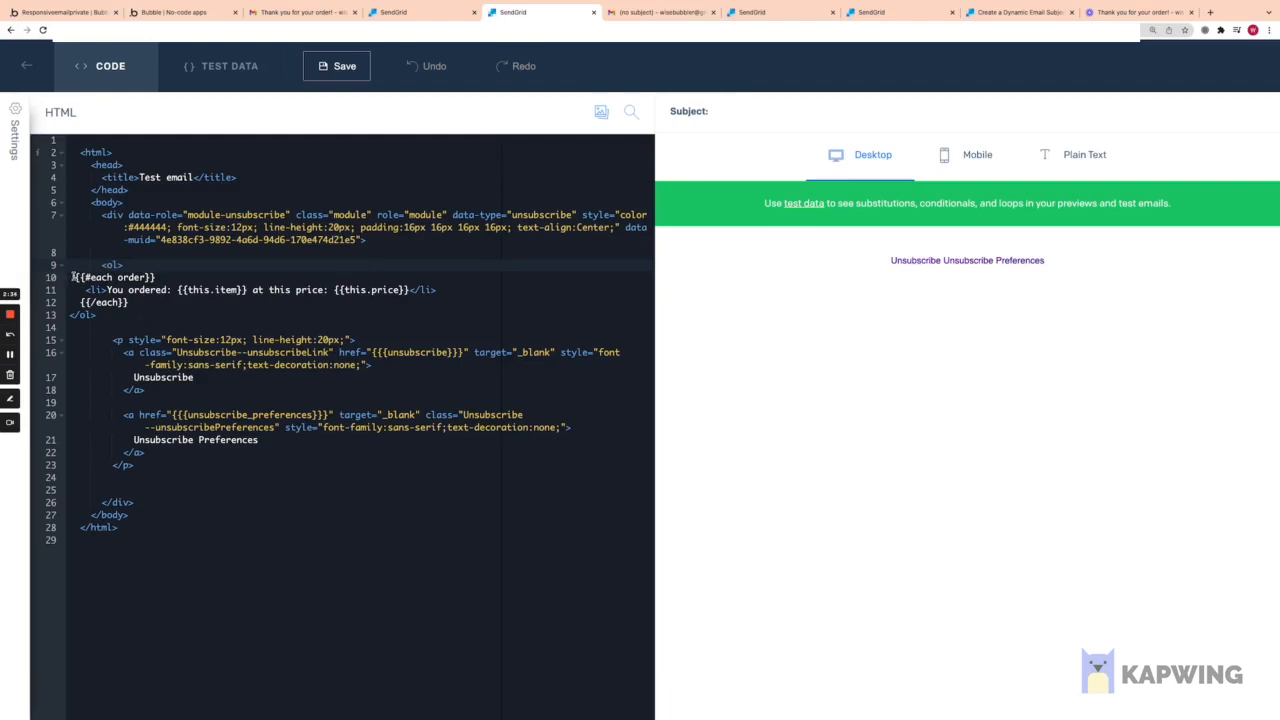
click(144, 266)
click(157, 277)
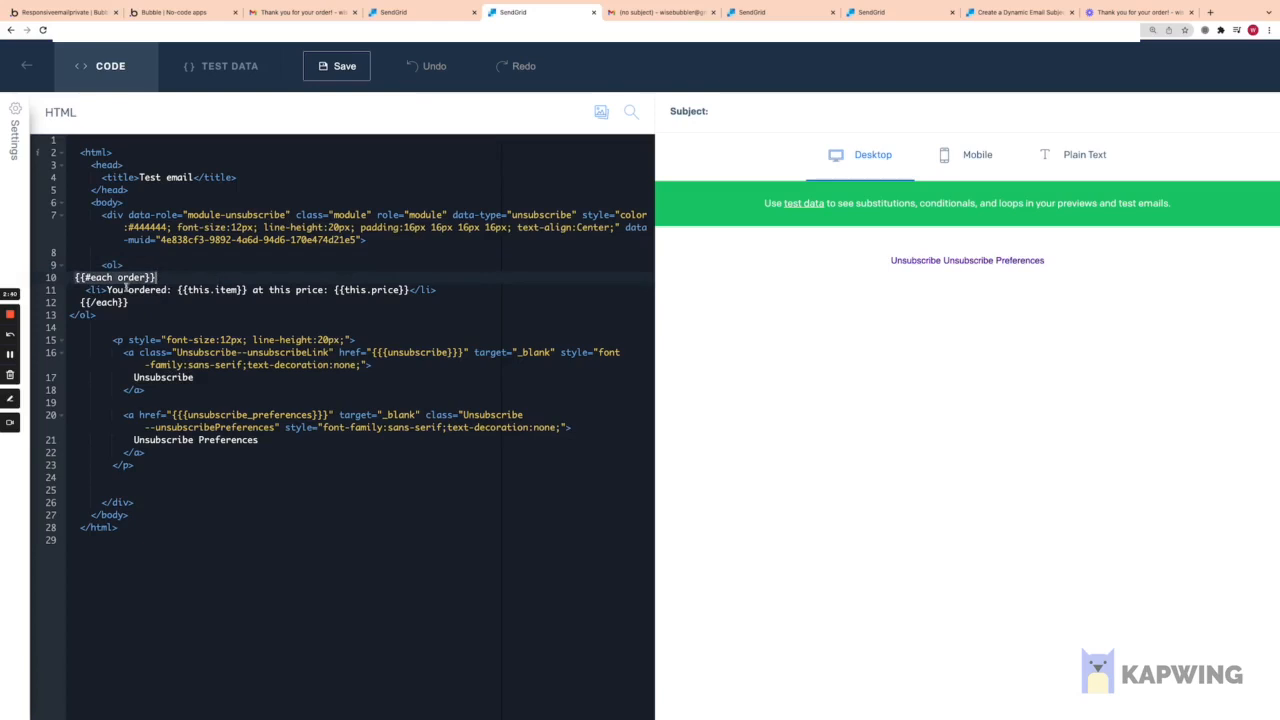
click(124, 289)
drag(113, 277, 75, 277)
click(116, 277)
click(157, 277)
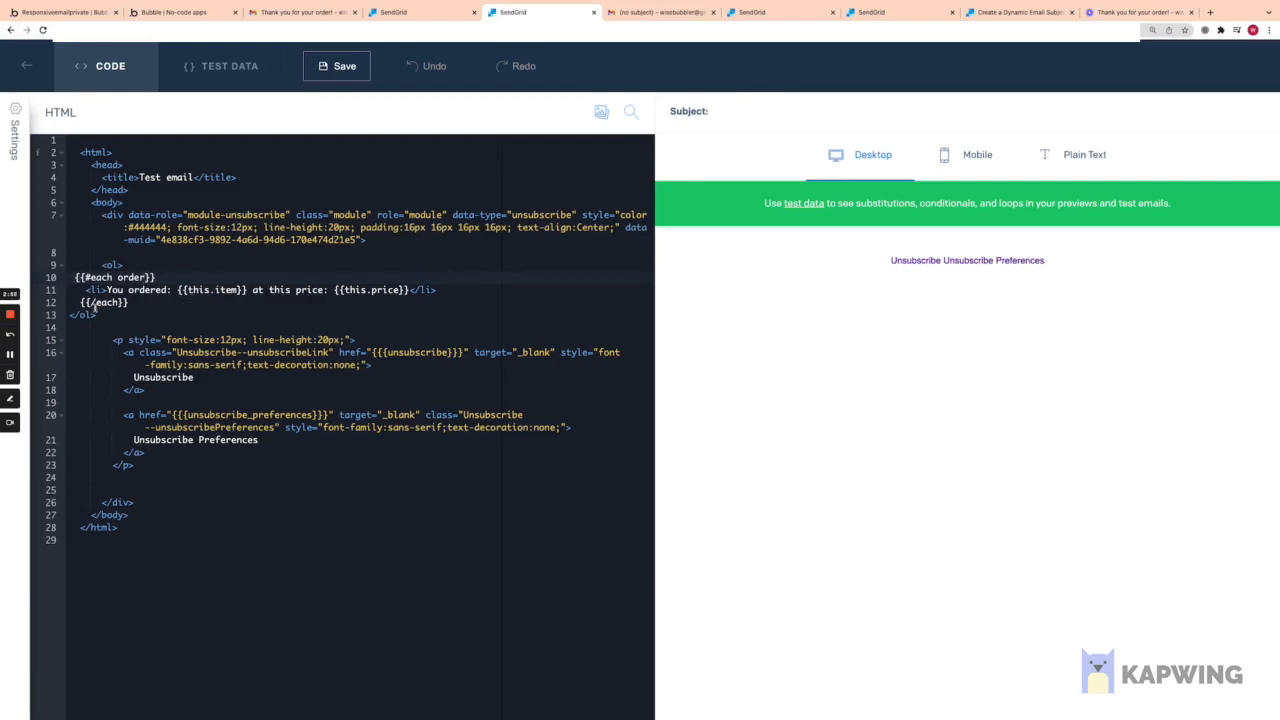
drag(72, 277, 153, 277)
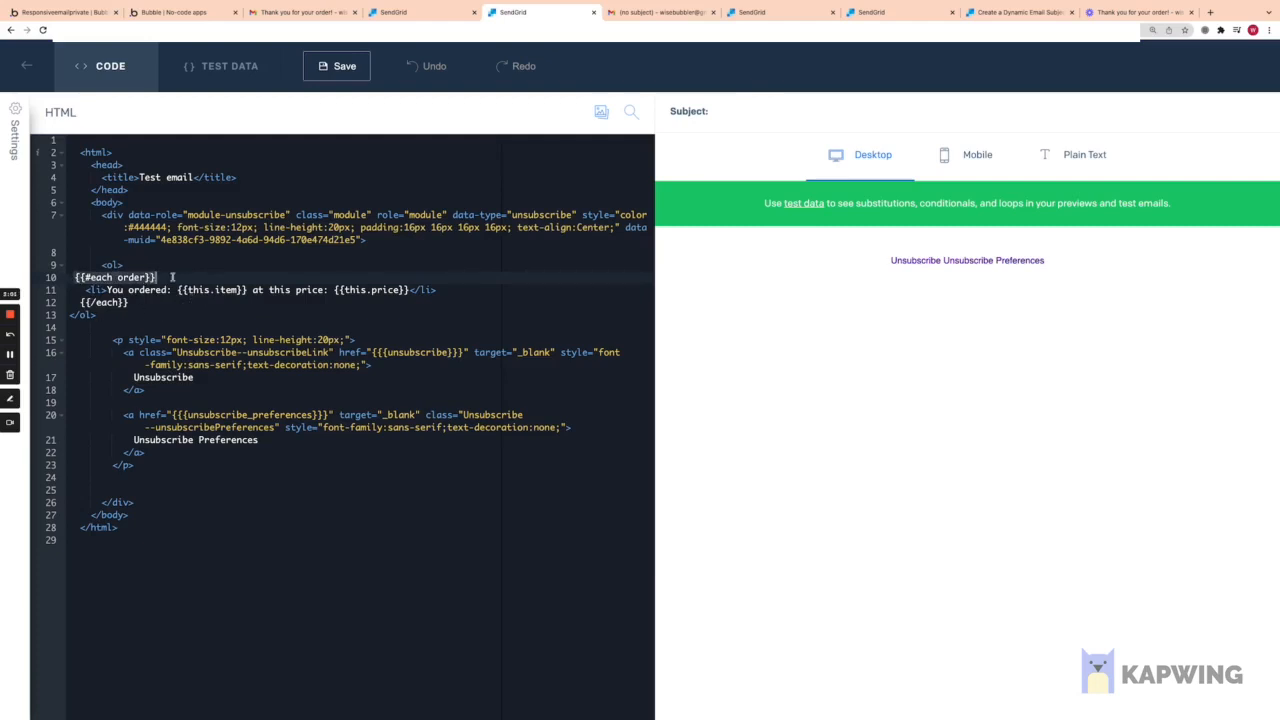
drag(78, 302, 130, 302)
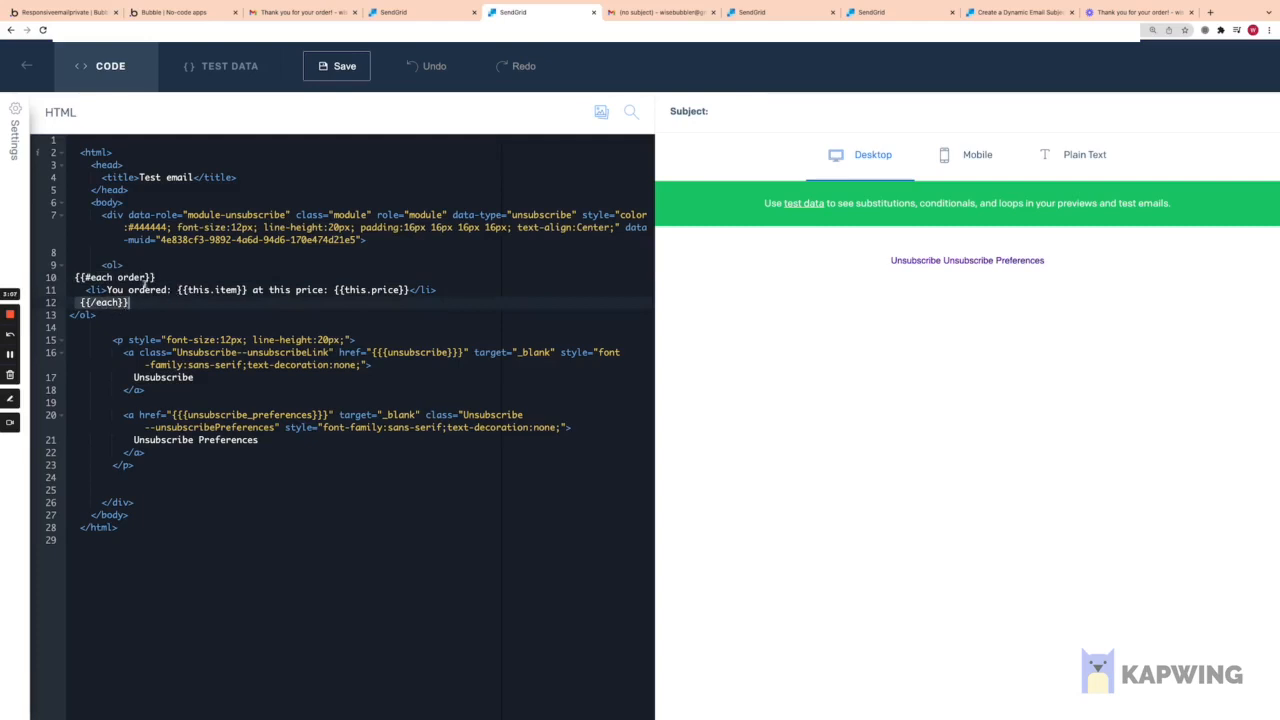
click(118, 277)
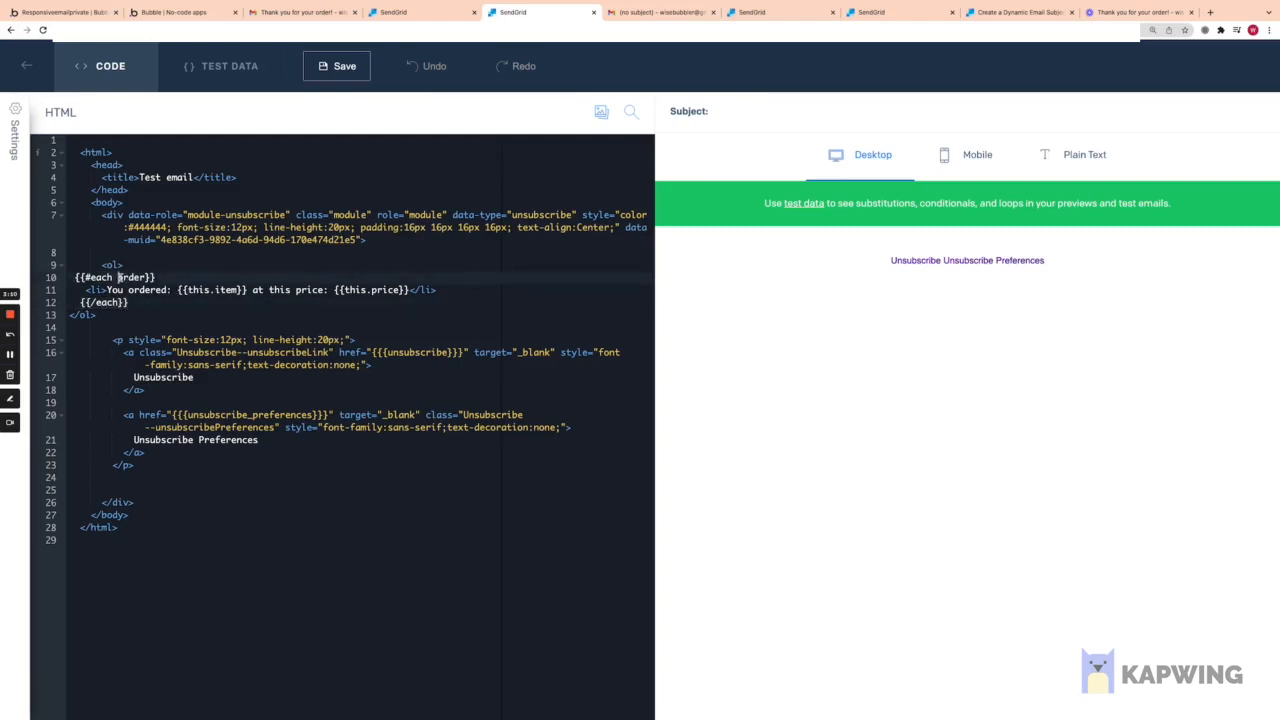
drag(118, 277, 148, 277)
drag(80, 290, 437, 289)
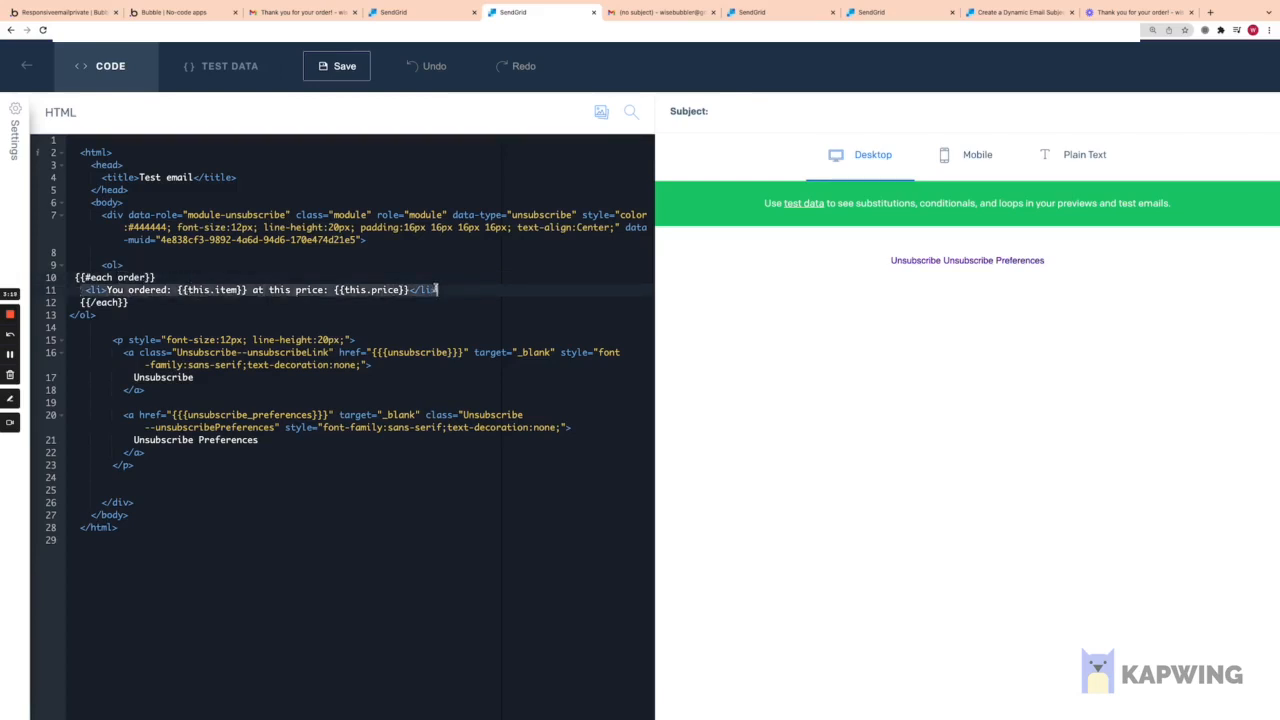
click(107, 291)
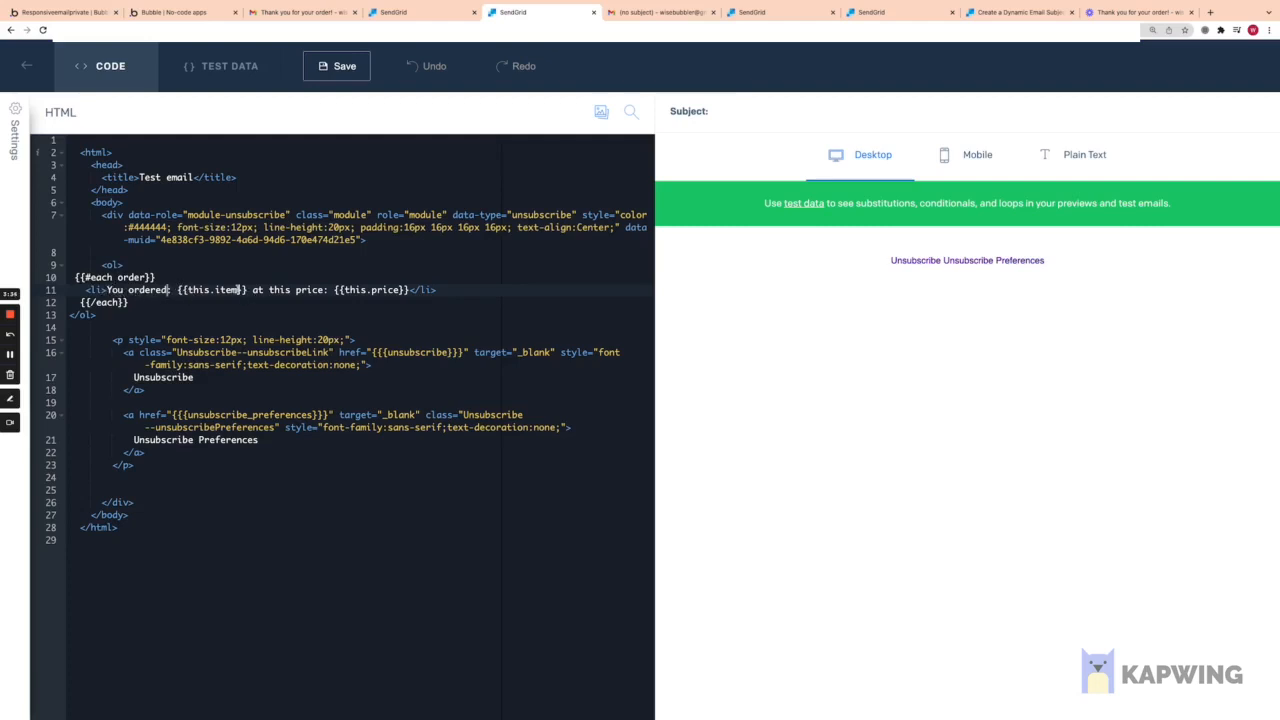
Step: Highlight {{this.item}} on line 11, then view the Gmail email listing shirt 10 and Hat 2
double_click(236, 289)
click(187, 290)
key(shift+Right)
key(shift+Right)
key(shift+Right)
key(shift+Right)
key(shift+Right)
key(shift+Right)
key(shift+Right)
key(shift+Right)
key(shift+Right)
click(281, 290)
click(655, 12)
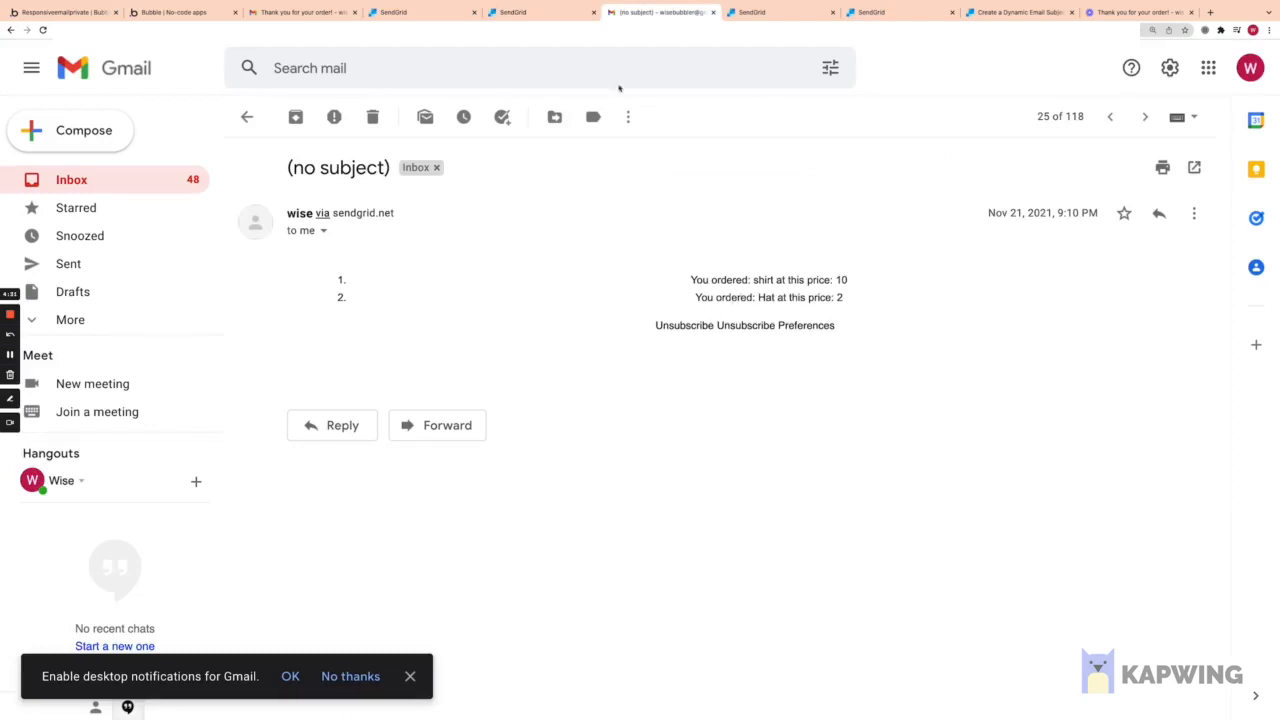
Step: Return to the Test email HTML with its {{#each order}} loop
click(536, 13)
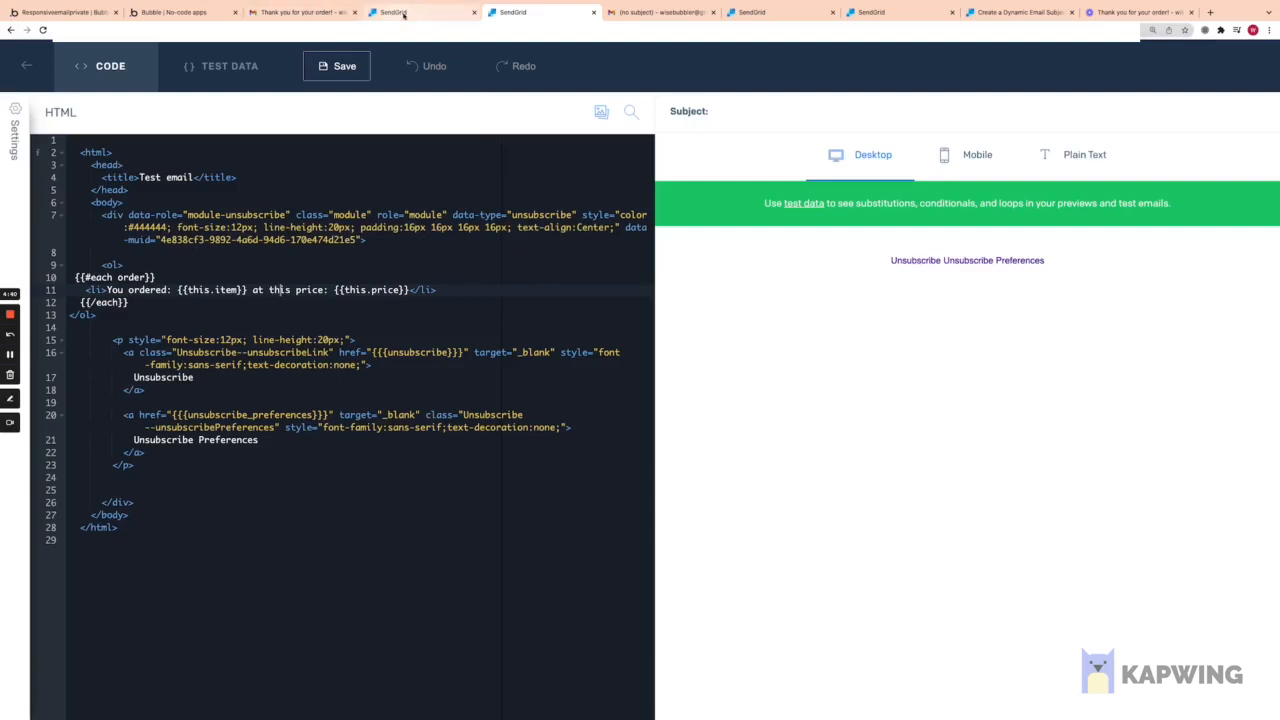
Step: Locate the Order Summary heading in the receipt template's HTML code
click(790, 18)
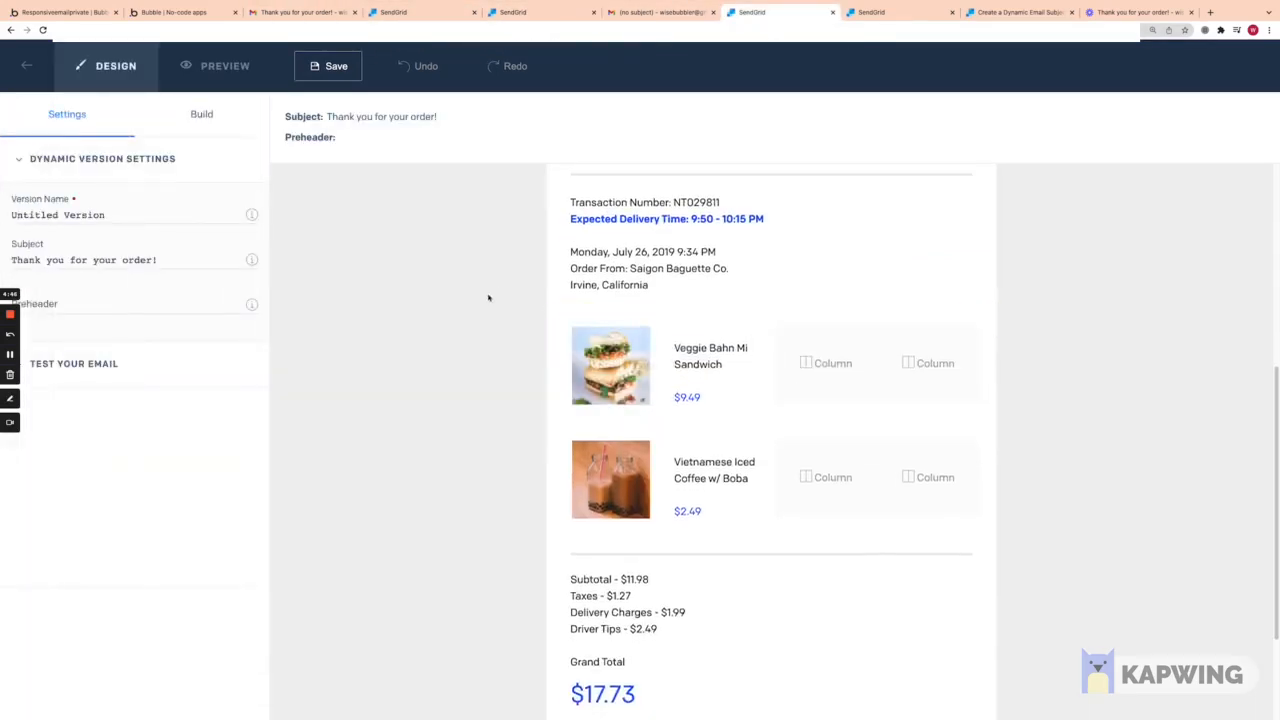
scroll(451, 328, down, 10)
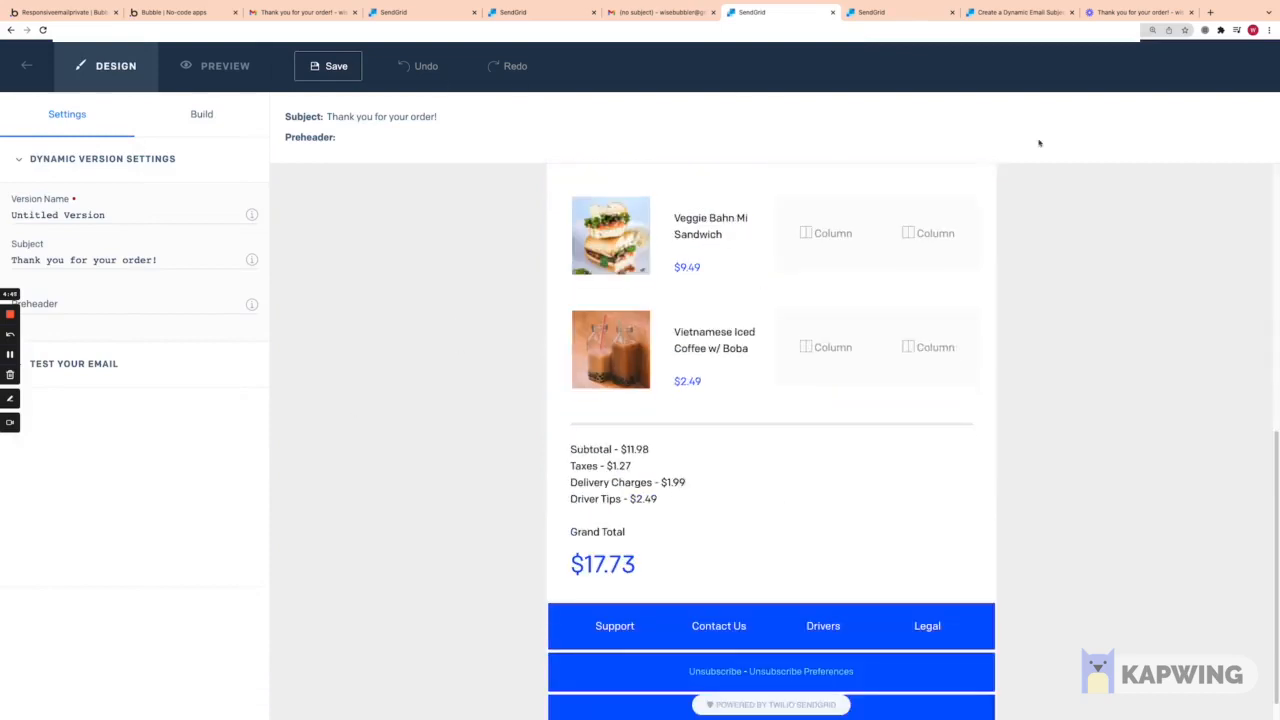
scroll(857, 285, up, 1)
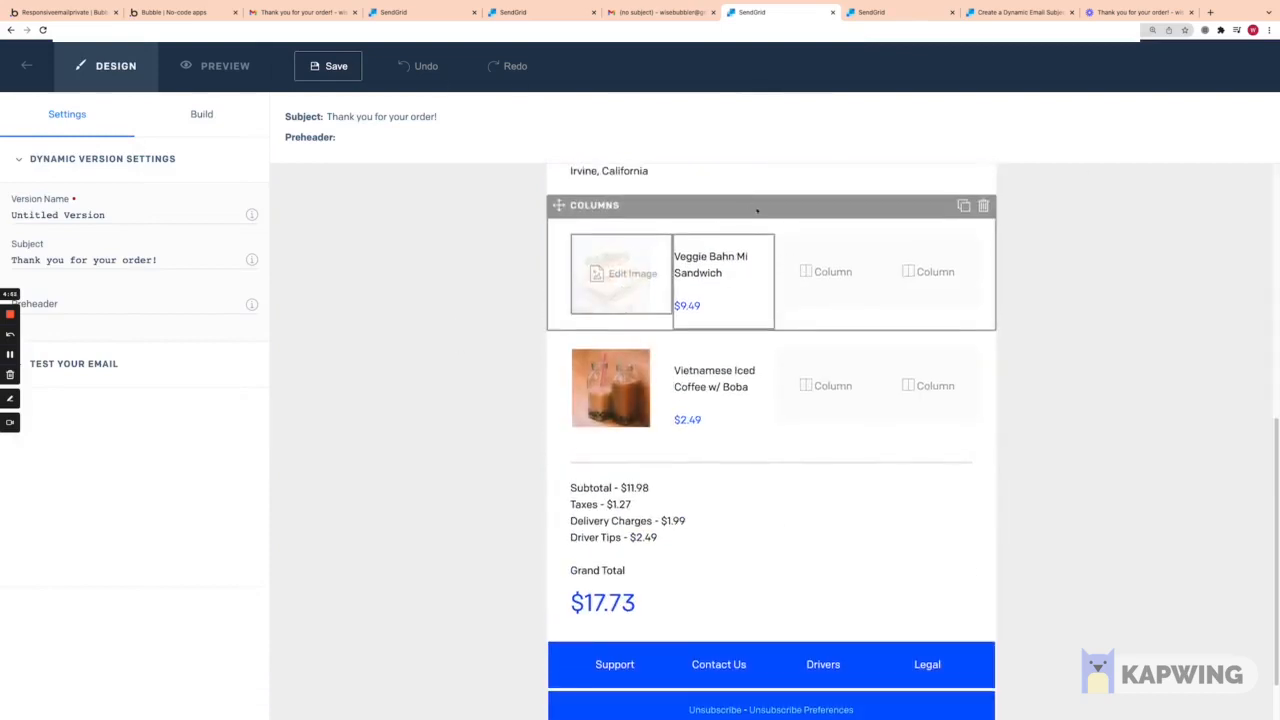
click(534, 15)
click(908, 17)
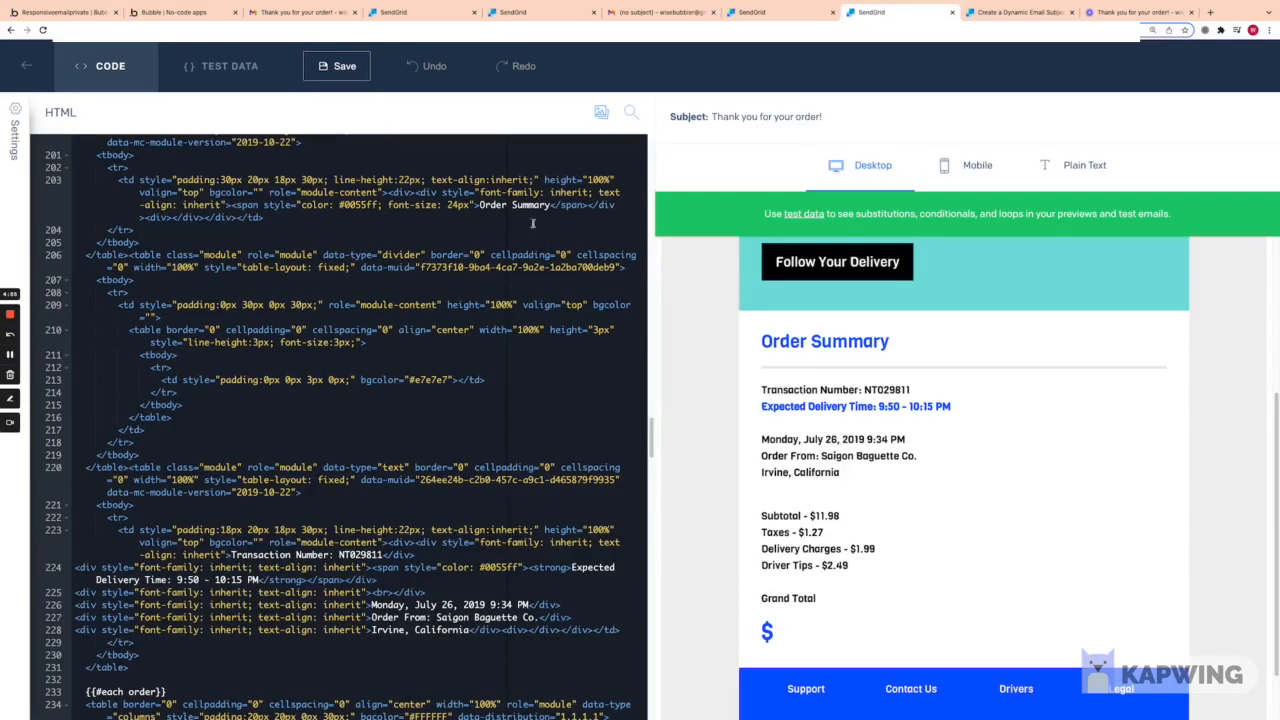
scroll(533, 222, up, 2)
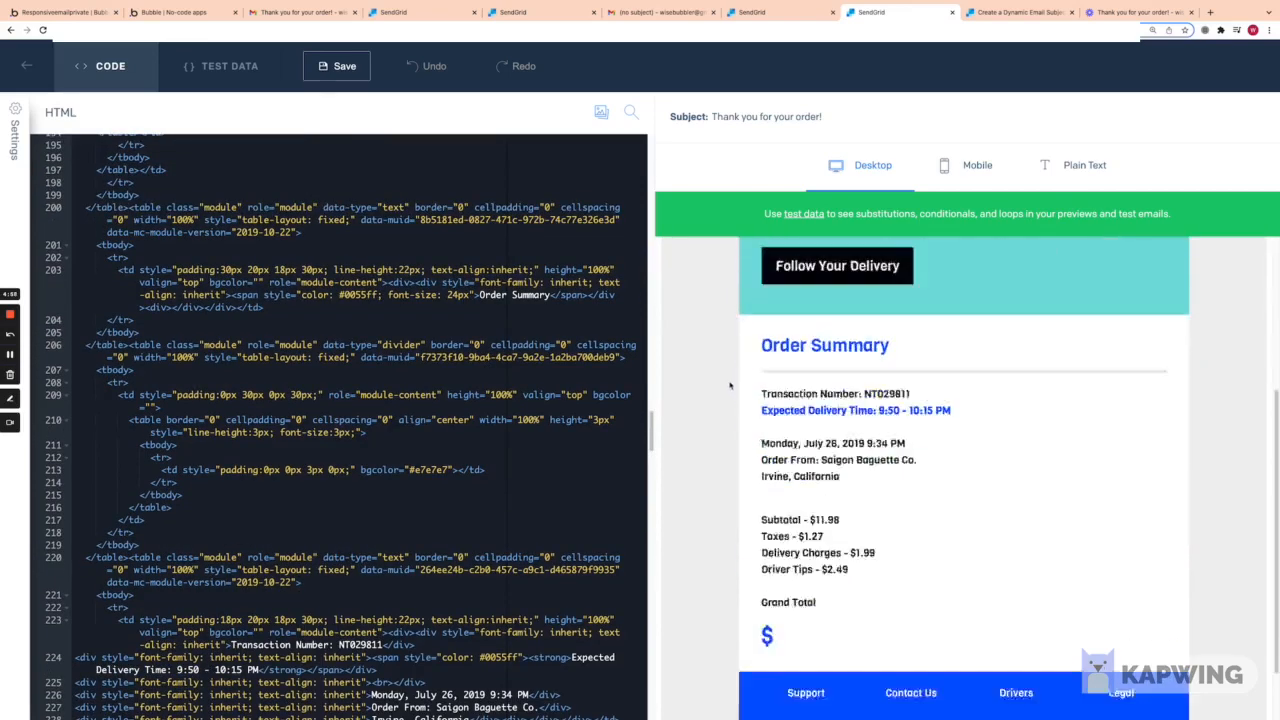
scroll(730, 385, down, 1)
scroll(696, 348, up, 3)
scroll(693, 356, down, 2)
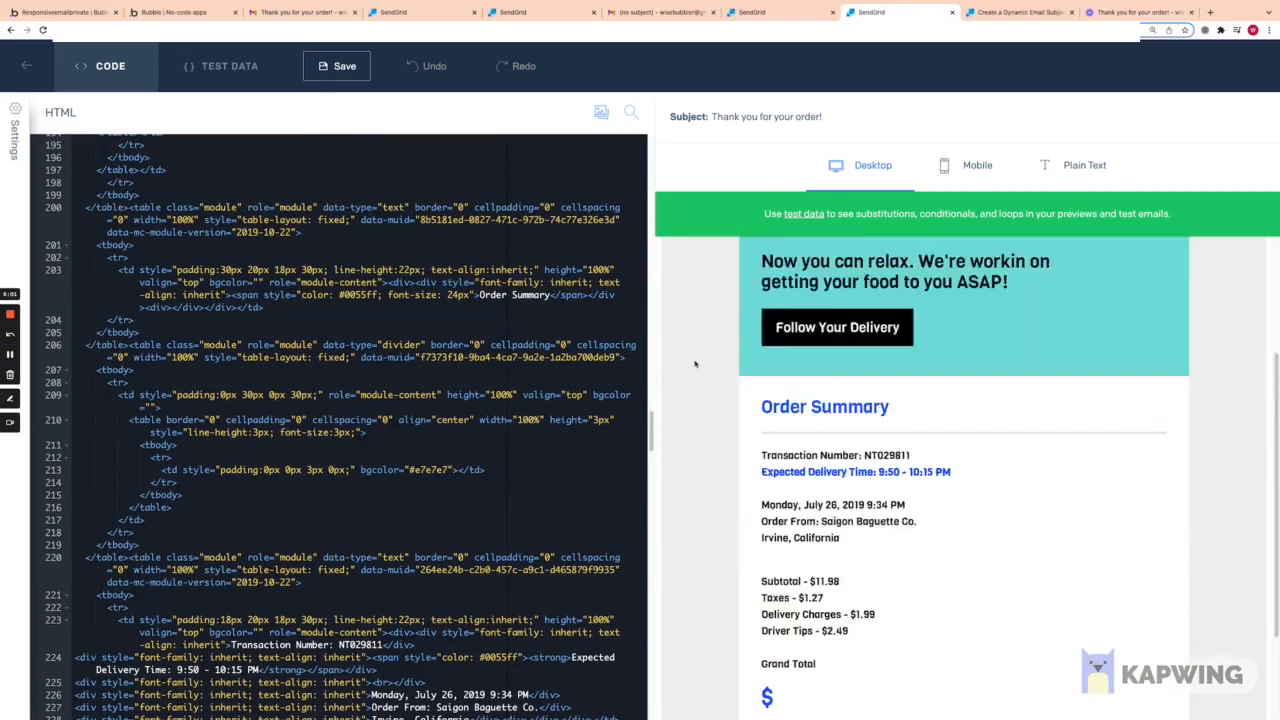
scroll(695, 364, down, 2)
scroll(158, 447, down, 3)
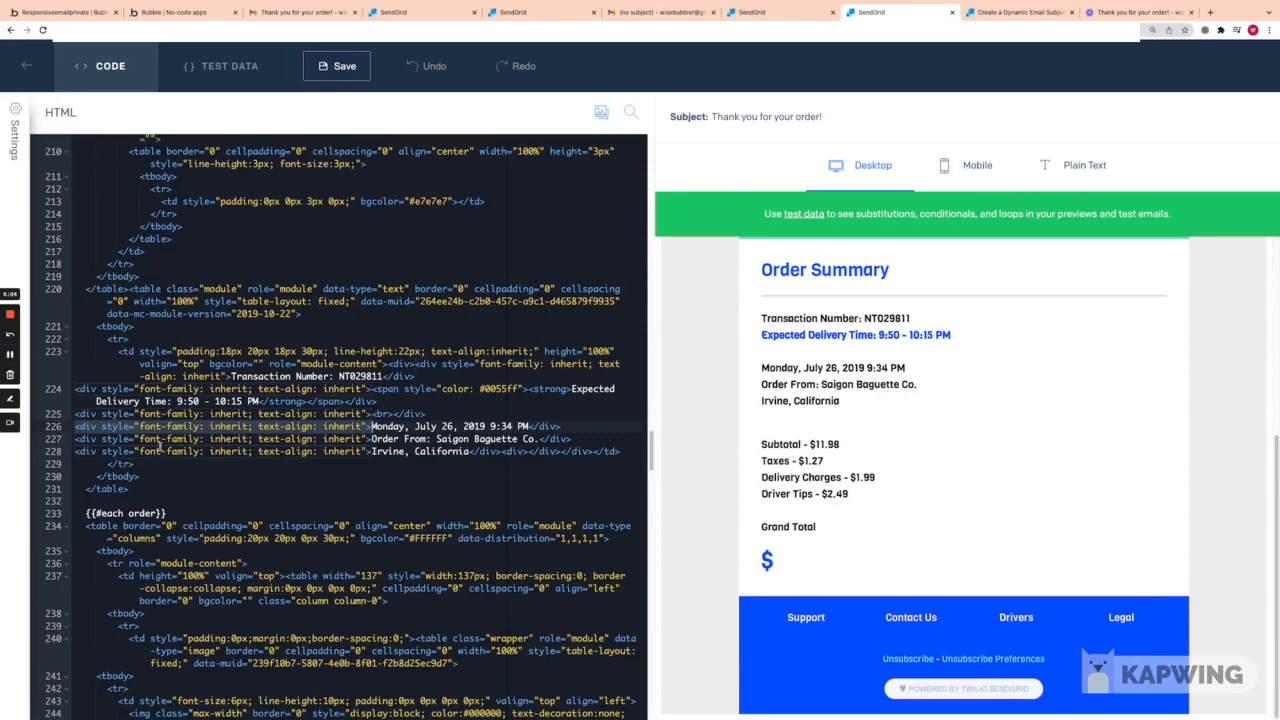
click(800, 270)
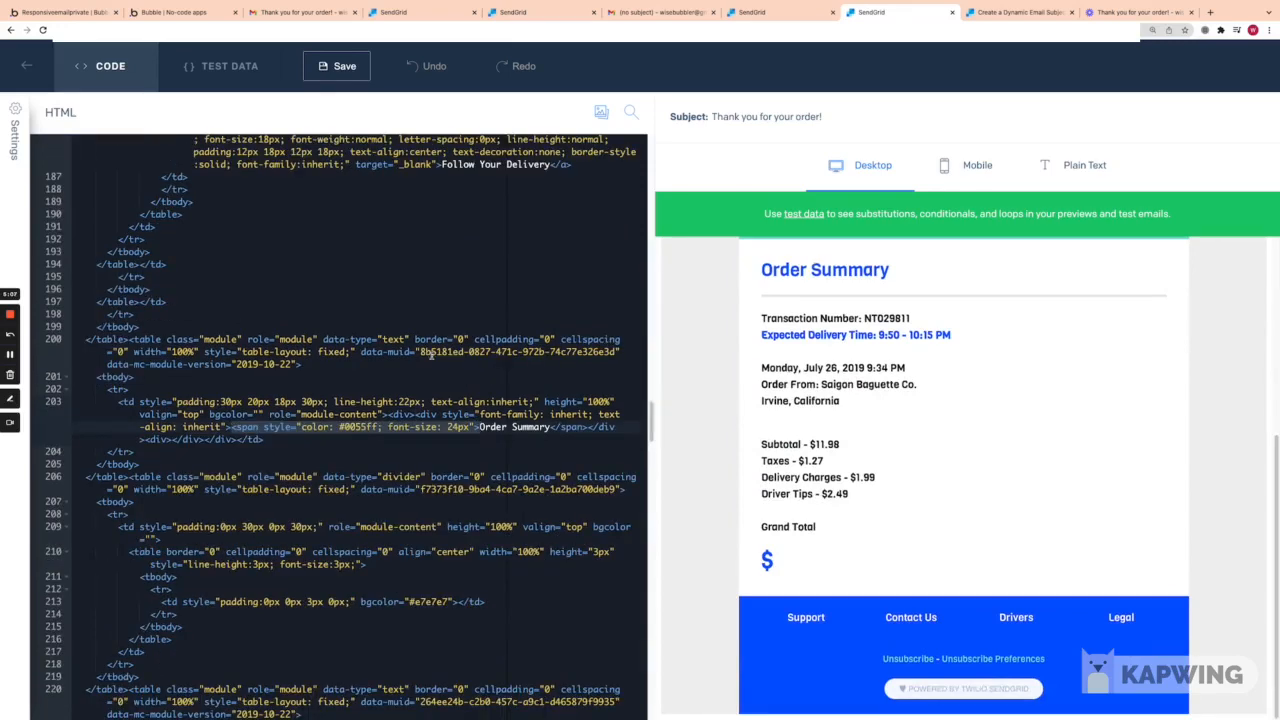
Step: View the Design editor receipt with Veggie Bahn Mi Sandwich $9.49 and Vietnamese Iced Coffee w/ Boba $2.49
scroll(536, 470, down, 2)
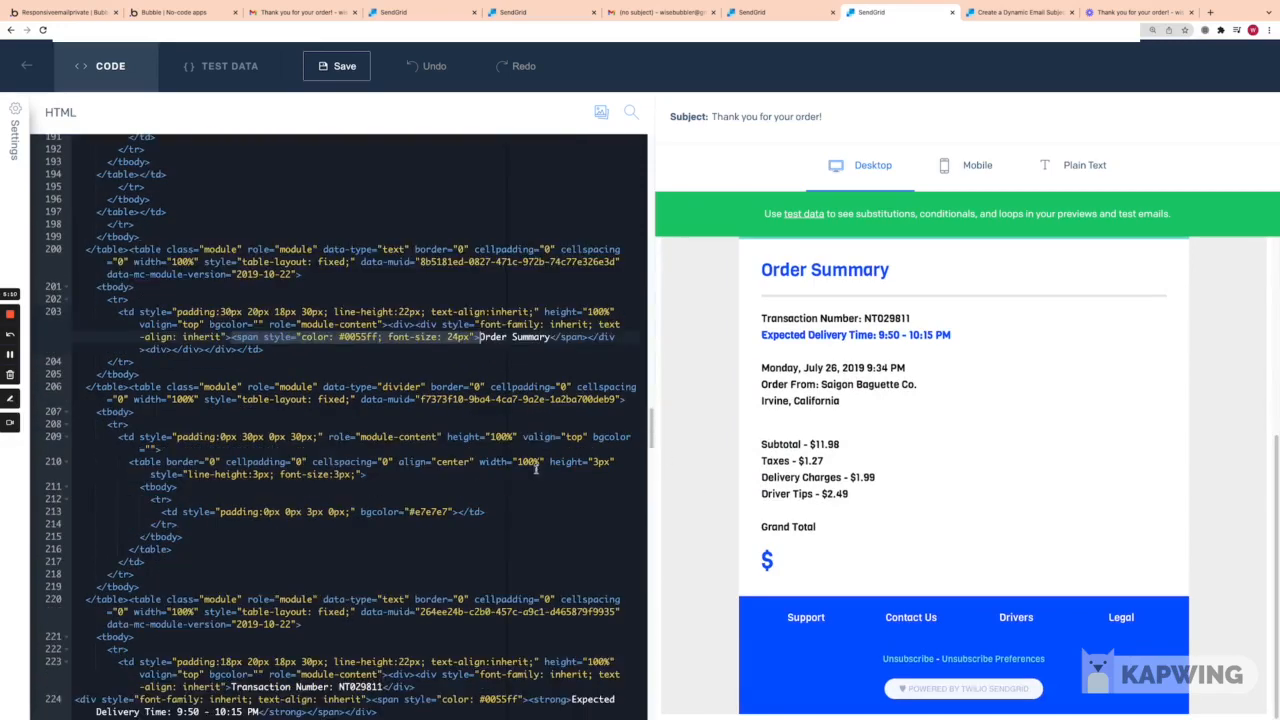
click(770, 12)
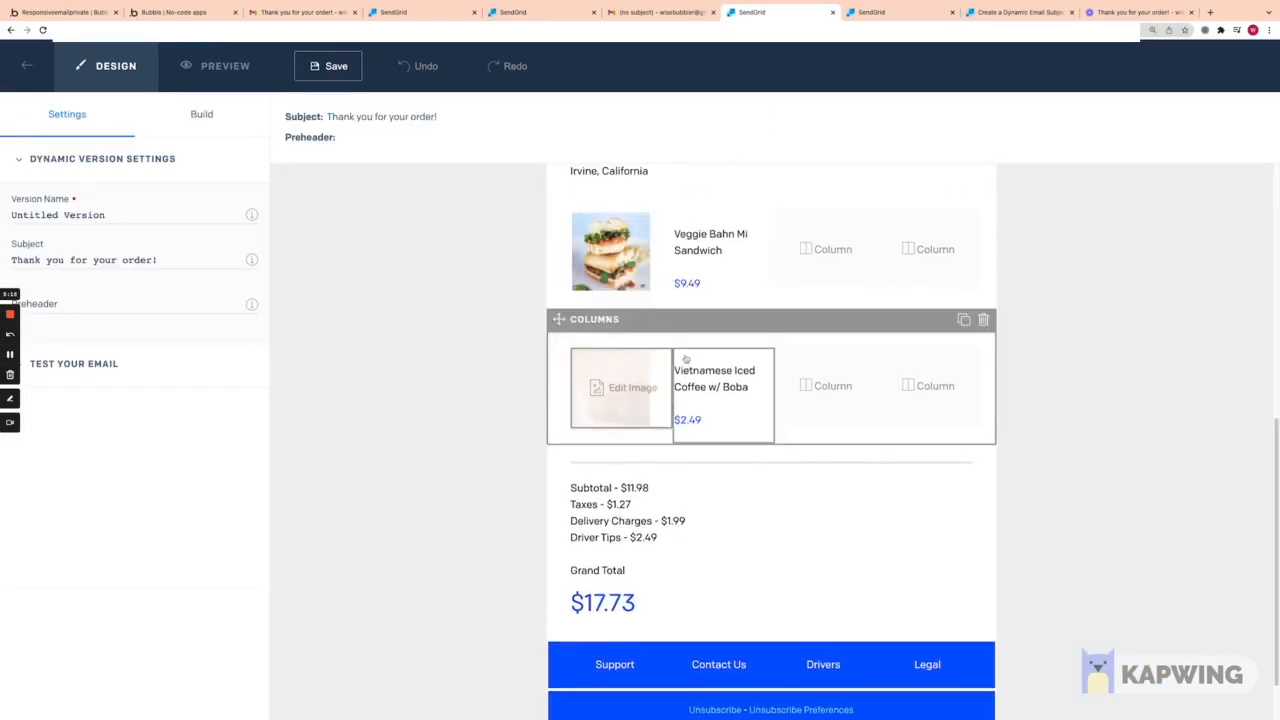
scroll(600, 420, up, 2)
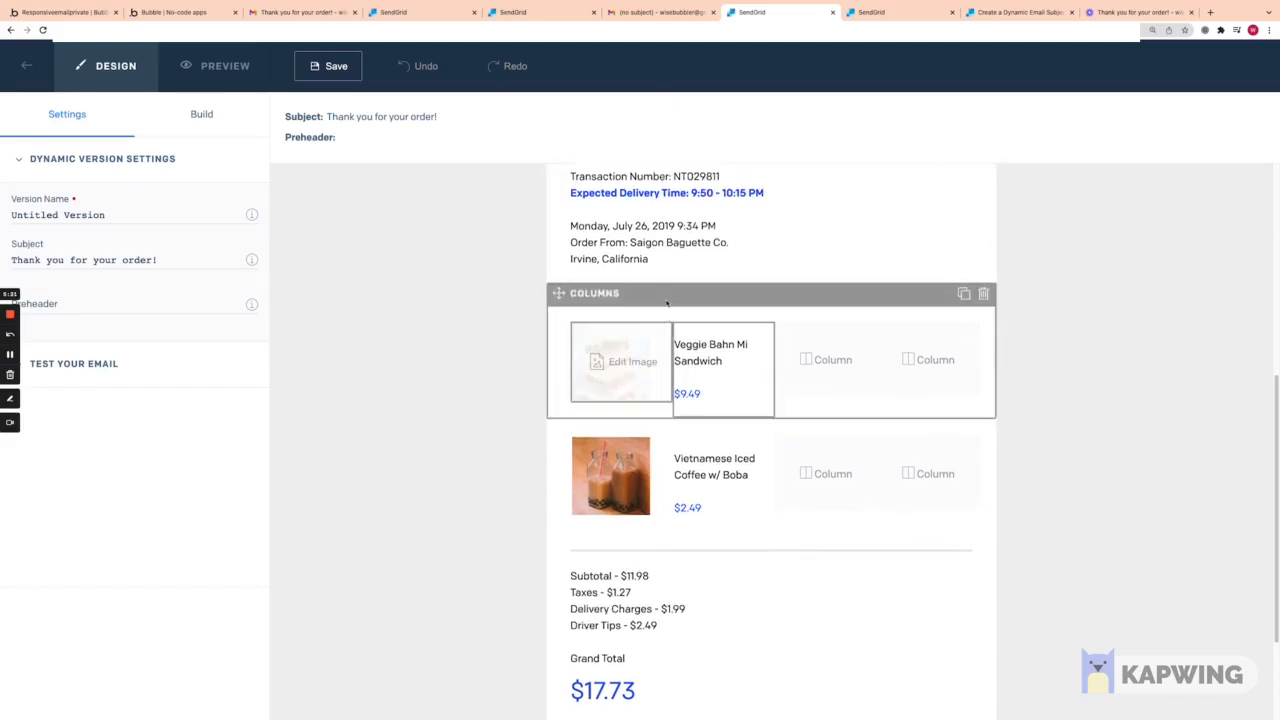
Step: Return to the Receipt code HTML and scroll to the product row markup
click(898, 14)
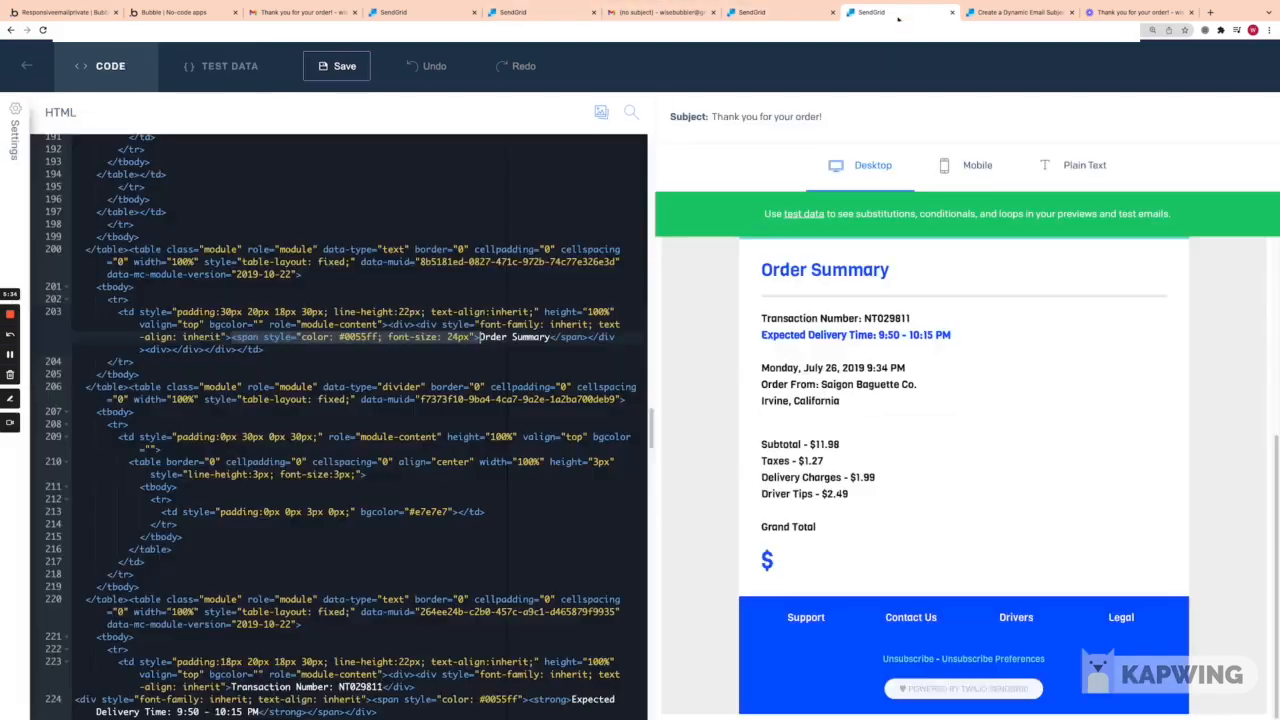
scroll(364, 444, down, 8)
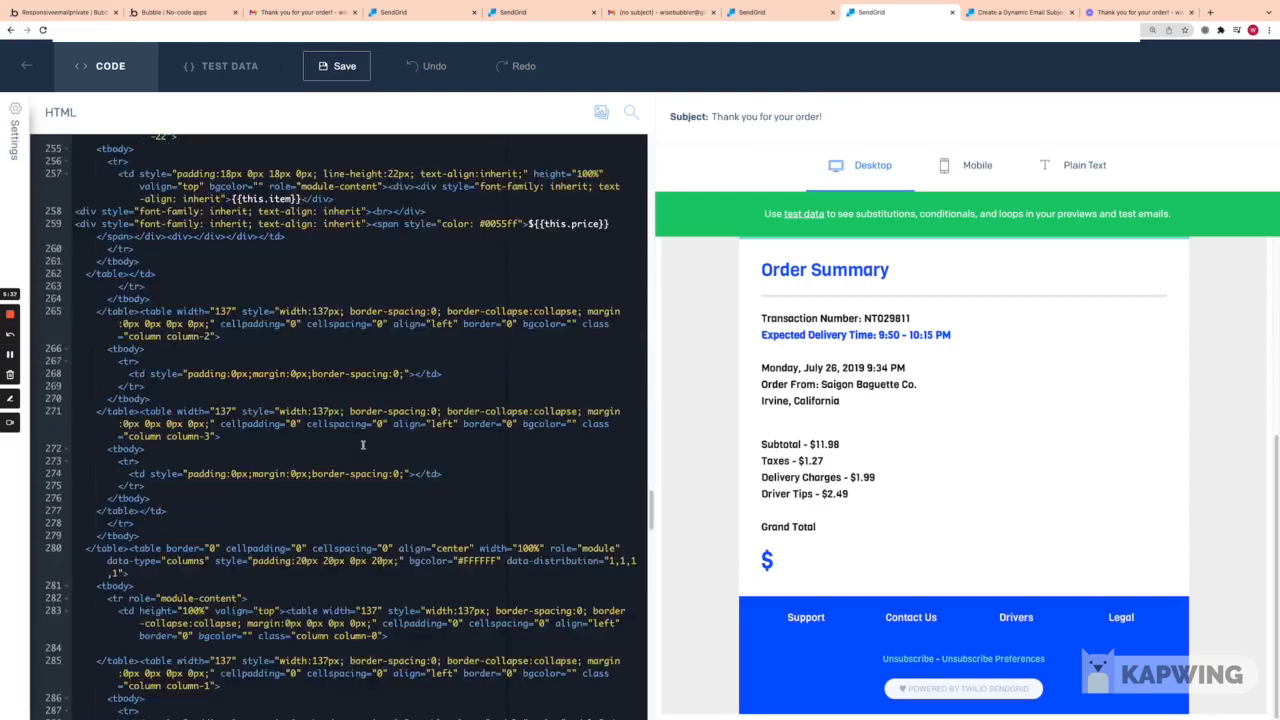
scroll(364, 444, up, 5)
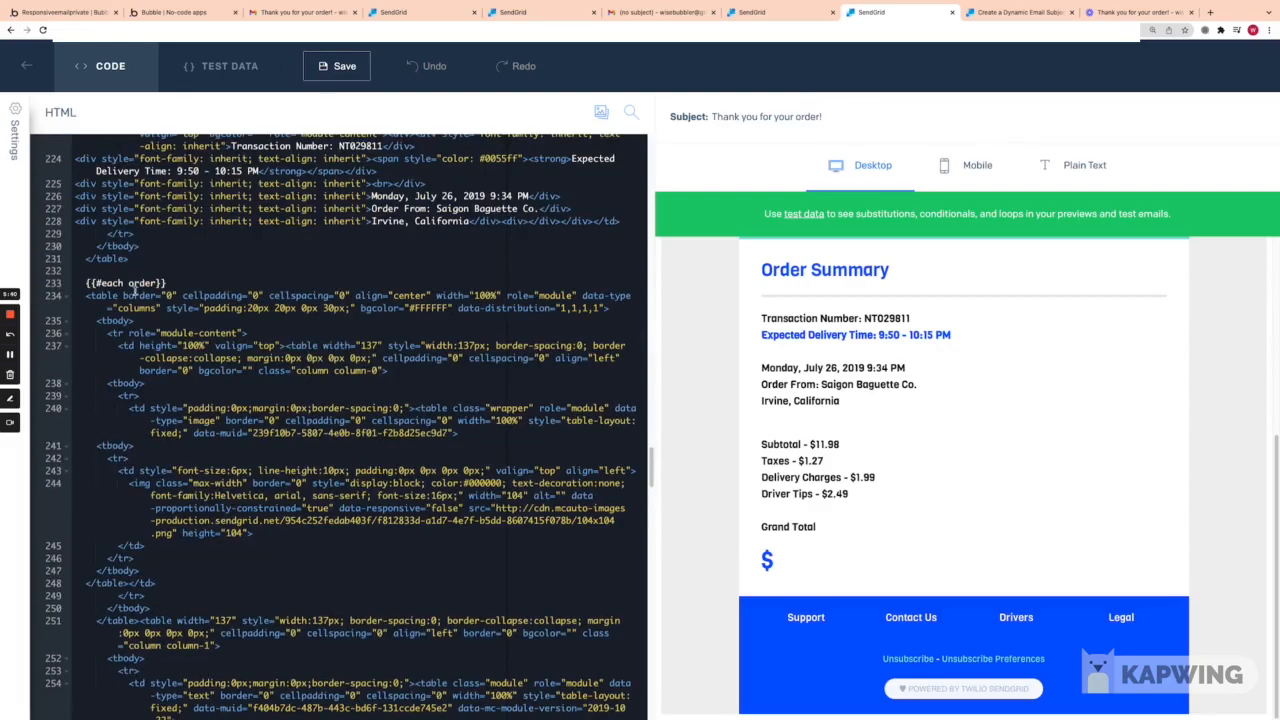
scroll(134, 290, up, 3)
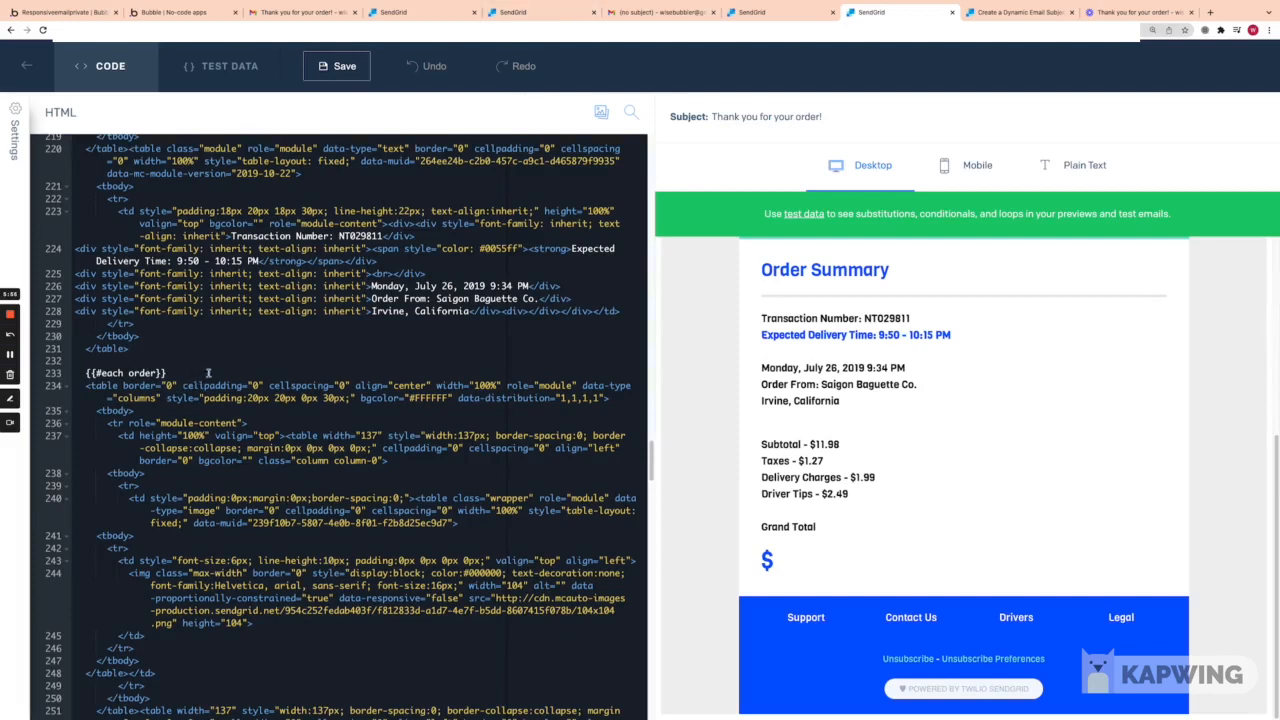
Step: Compare the design view's product rows against the HTML code several times
click(770, 15)
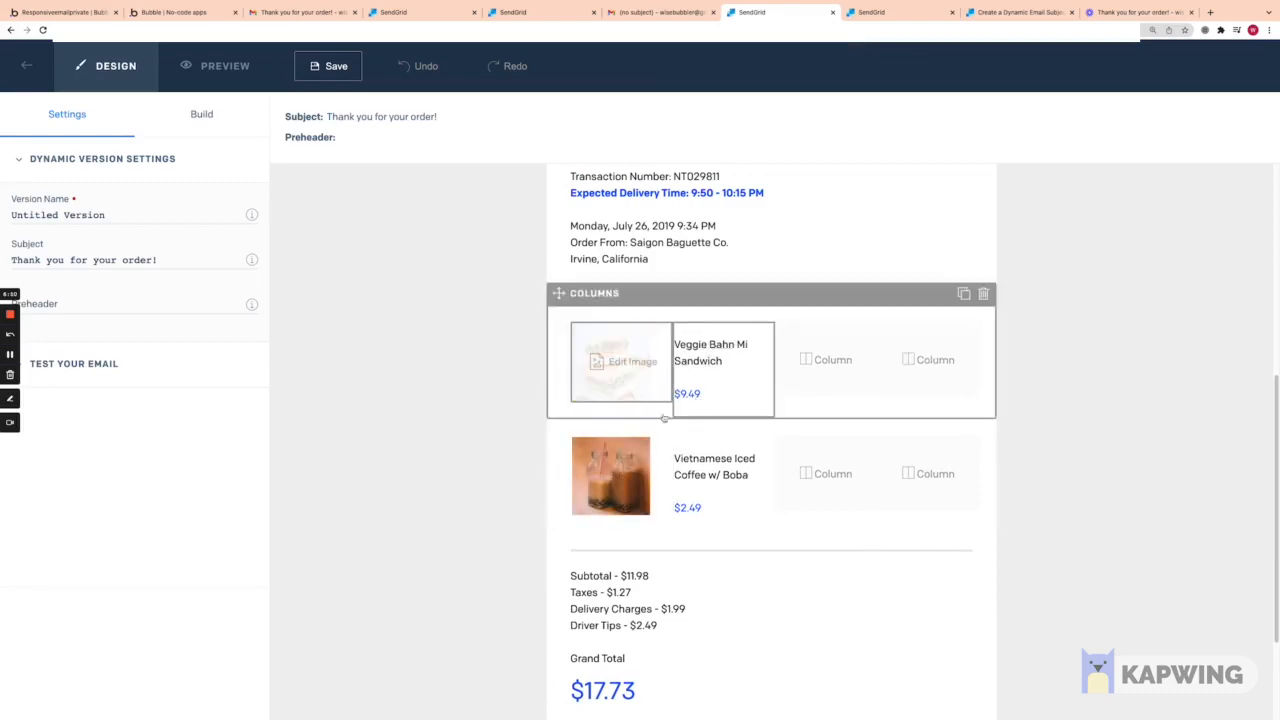
click(880, 12)
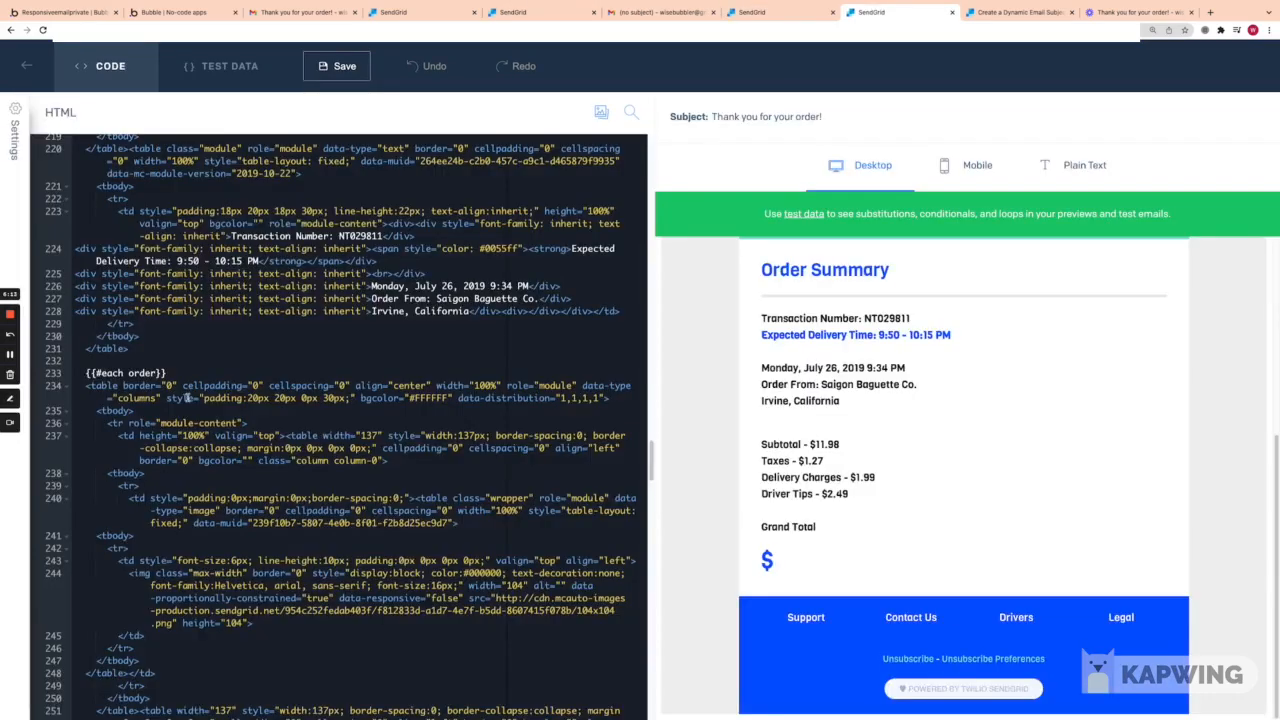
scroll(162, 400, up, 4)
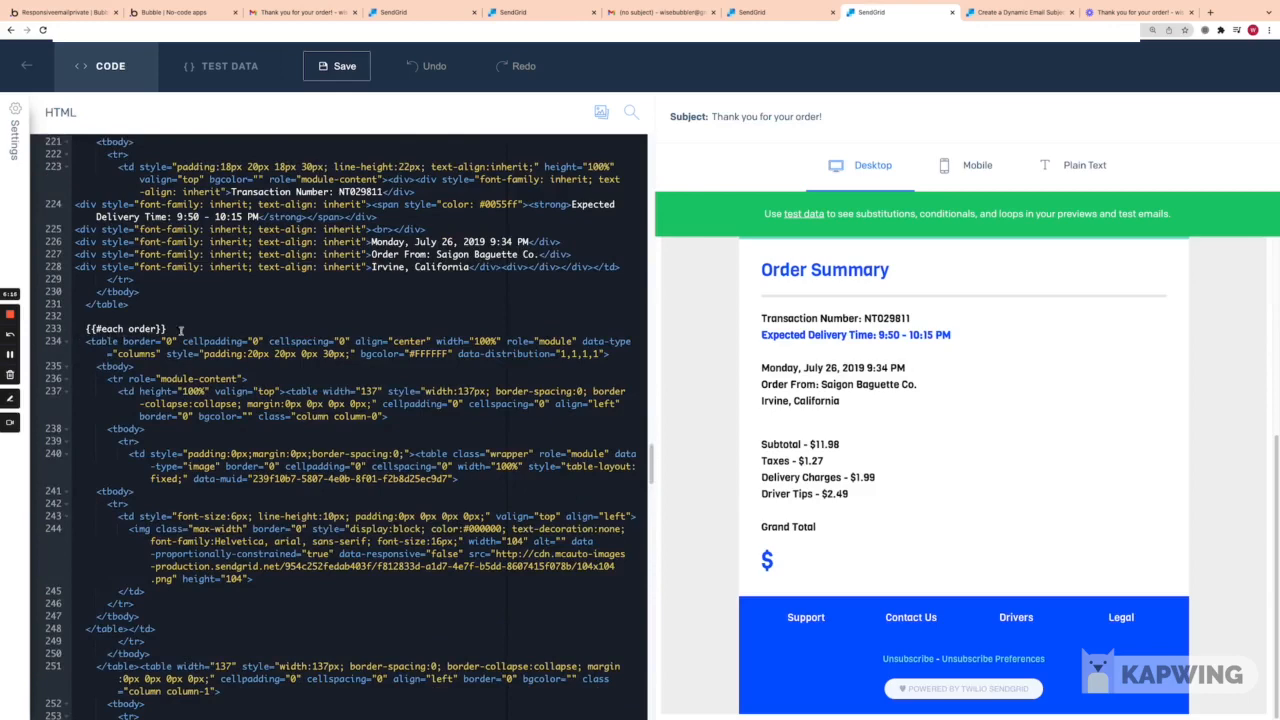
click(760, 12)
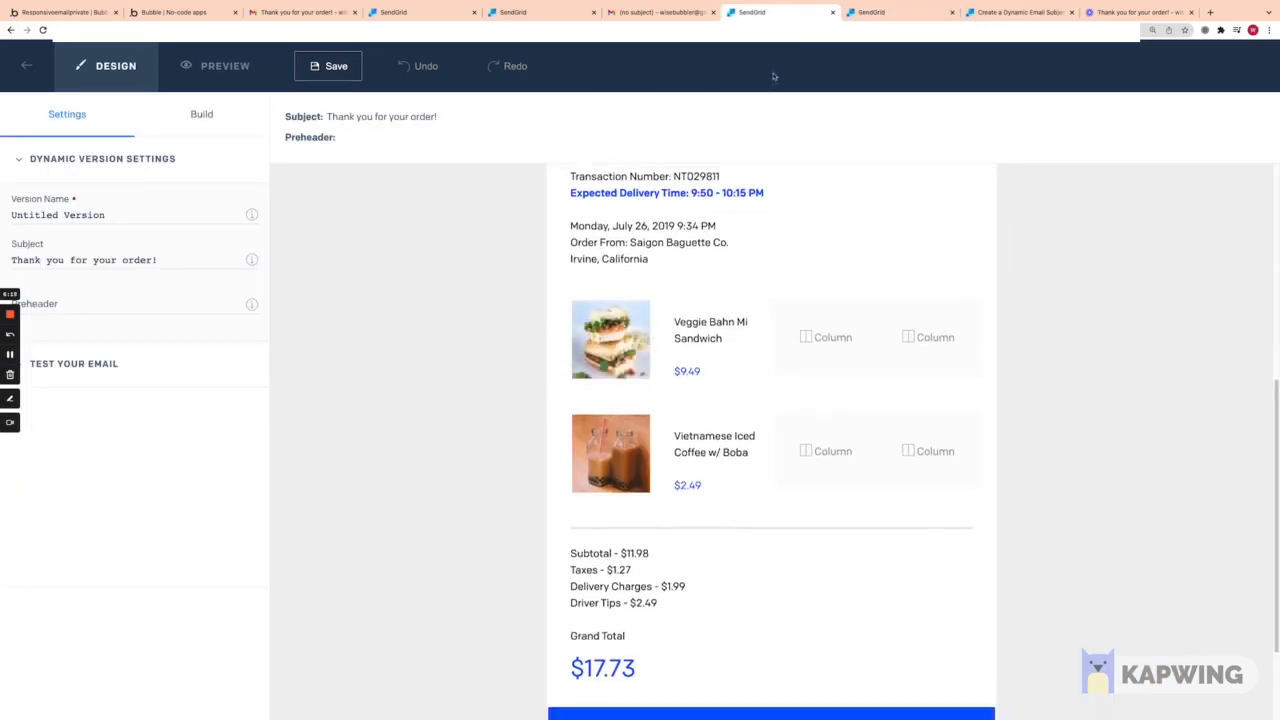
click(870, 13)
scroll(419, 448, down, 5)
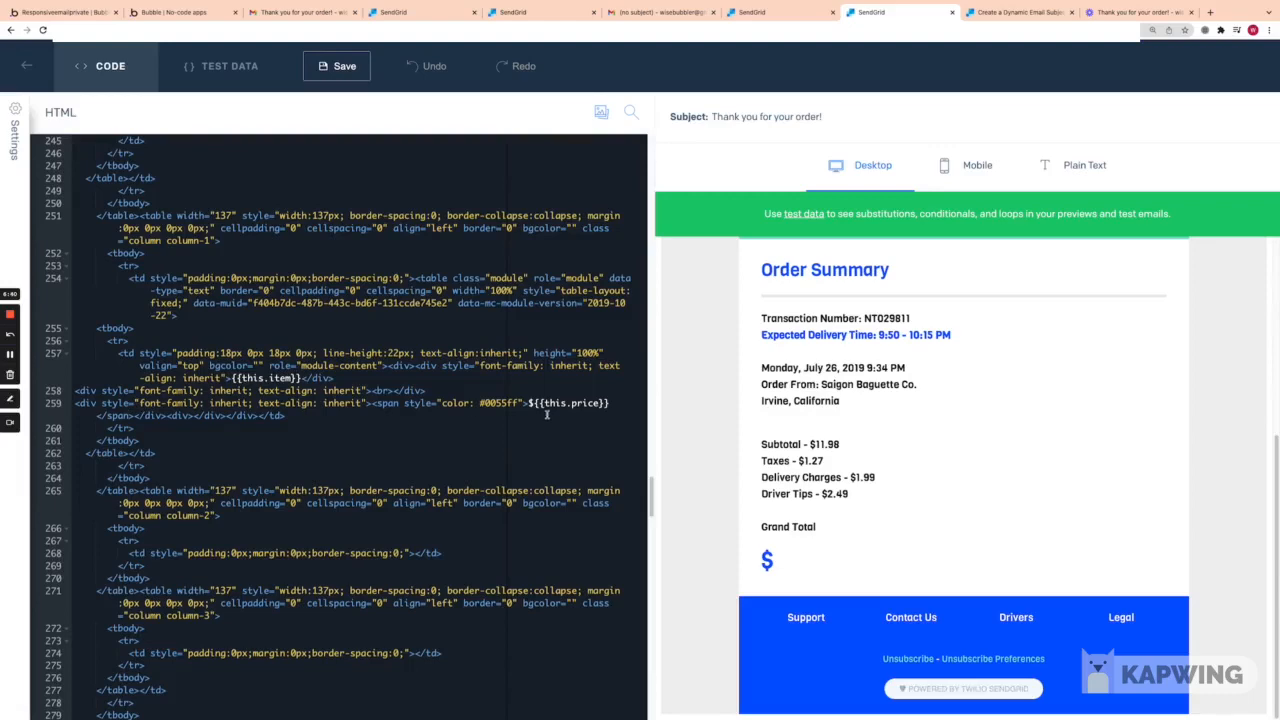
click(752, 12)
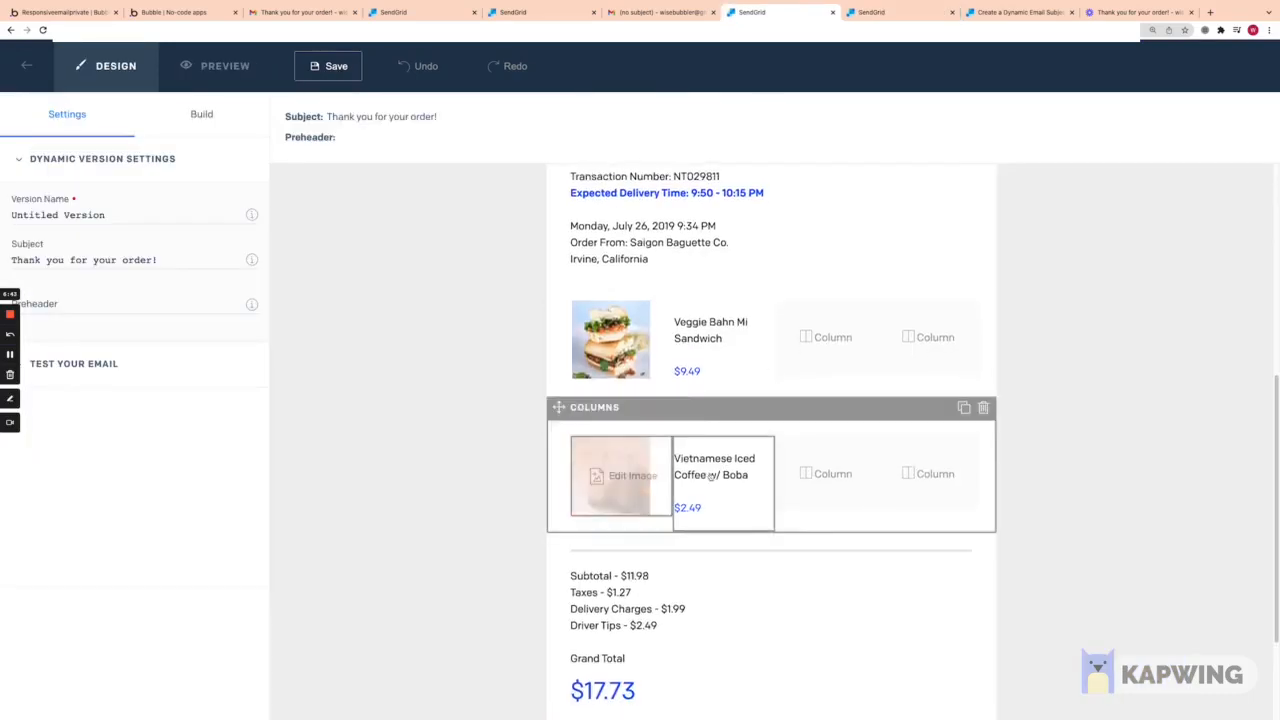
click(878, 12)
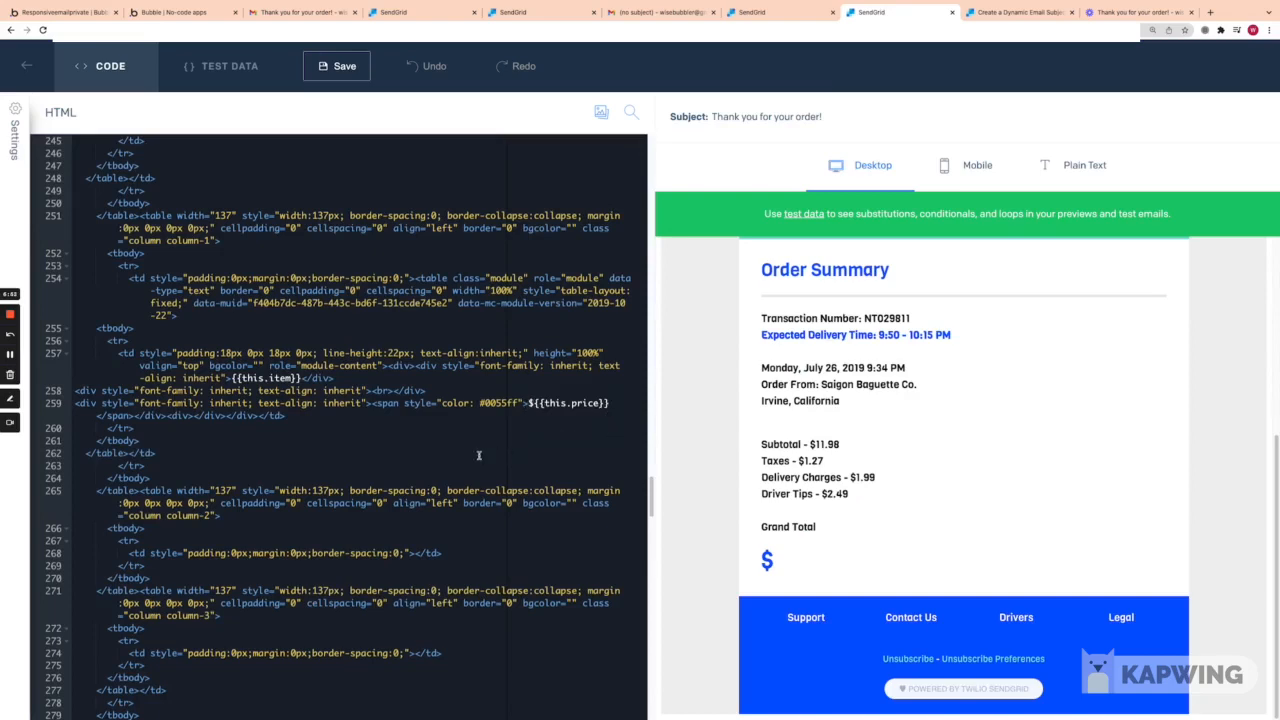
Step: Inspect the {{#each order}} block using {{this.item}} and ${{this.price}}
scroll(432, 469, down, 2)
scroll(432, 469, up, 2)
scroll(443, 466, down, 2)
scroll(400, 475, up, 3)
scroll(393, 480, down, 1)
scroll(389, 484, up, 3)
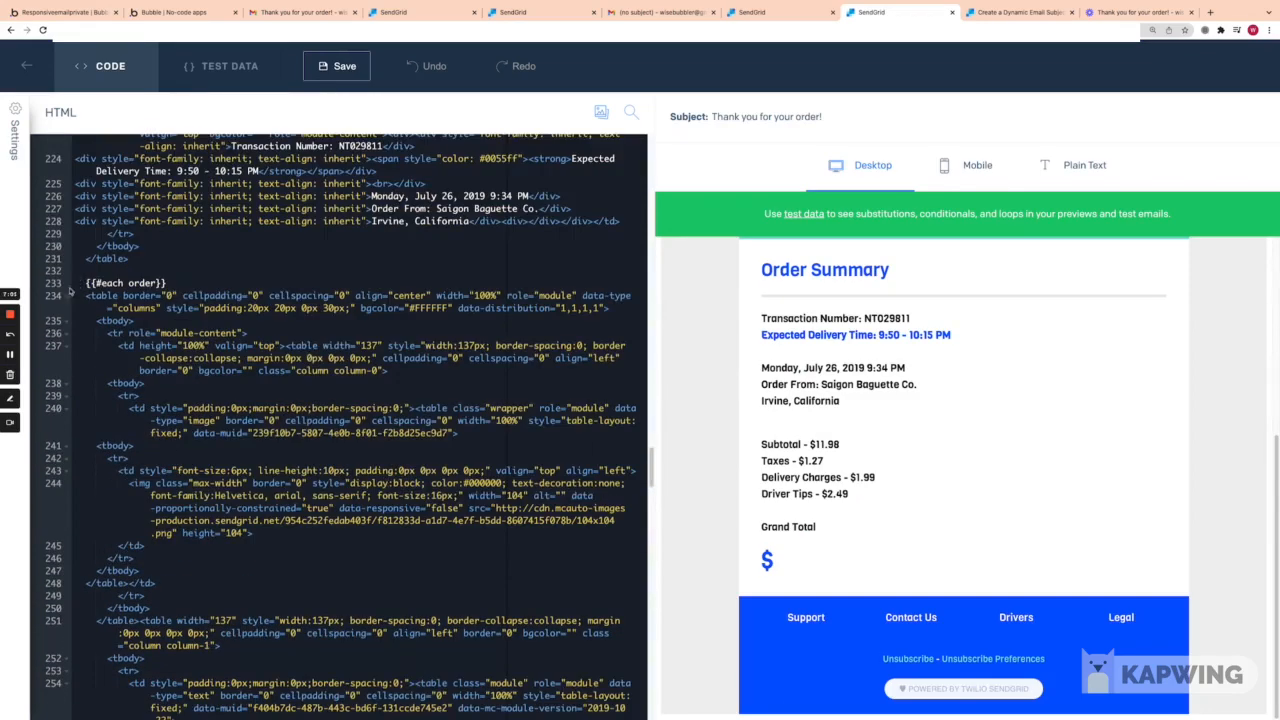
scroll(264, 548, down, 3)
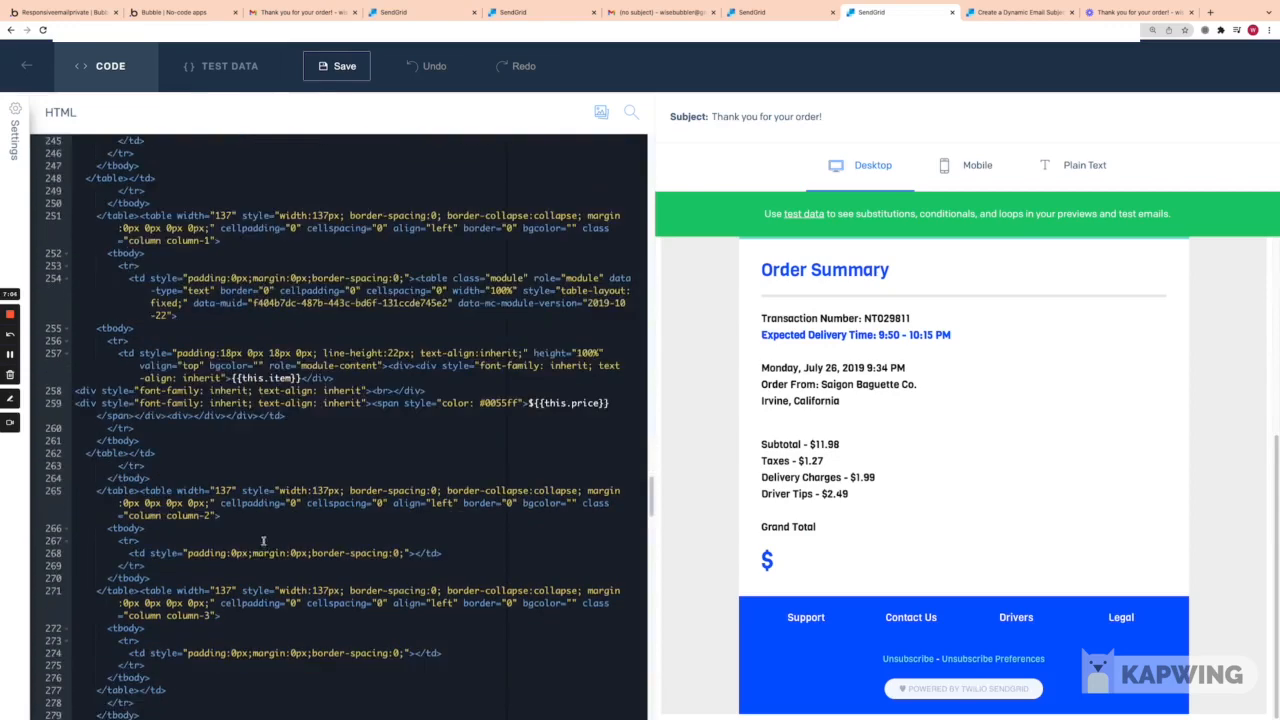
scroll(264, 541, down, 7)
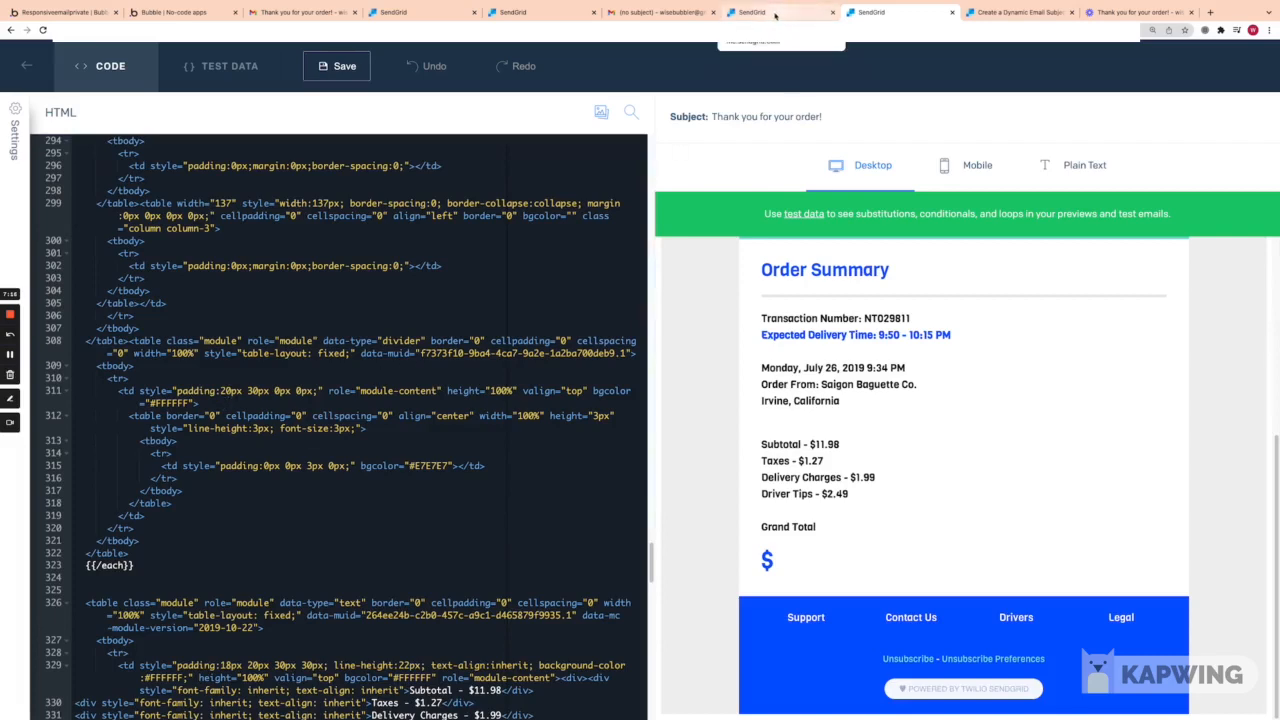
Step: Scroll past {{/each}} to the totals, then view the design with the $17.73 grand total
scroll(455, 410, down, 3)
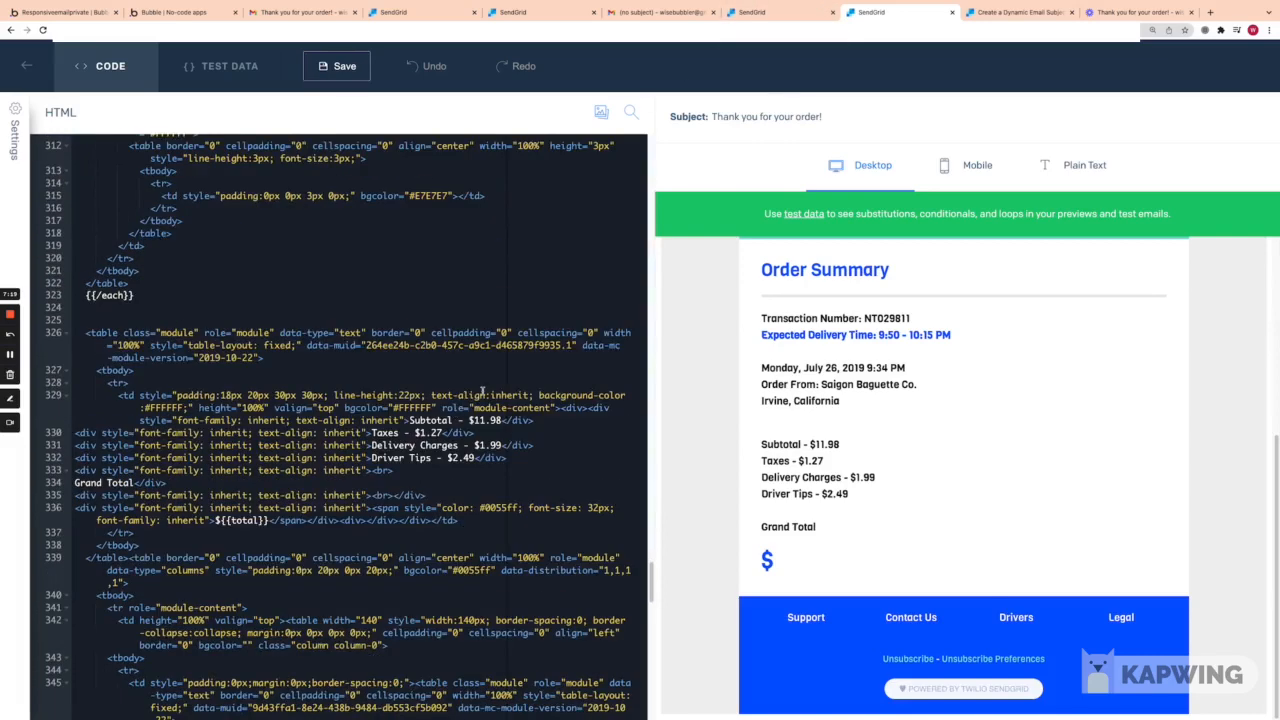
scroll(483, 390, down, 5)
click(765, 12)
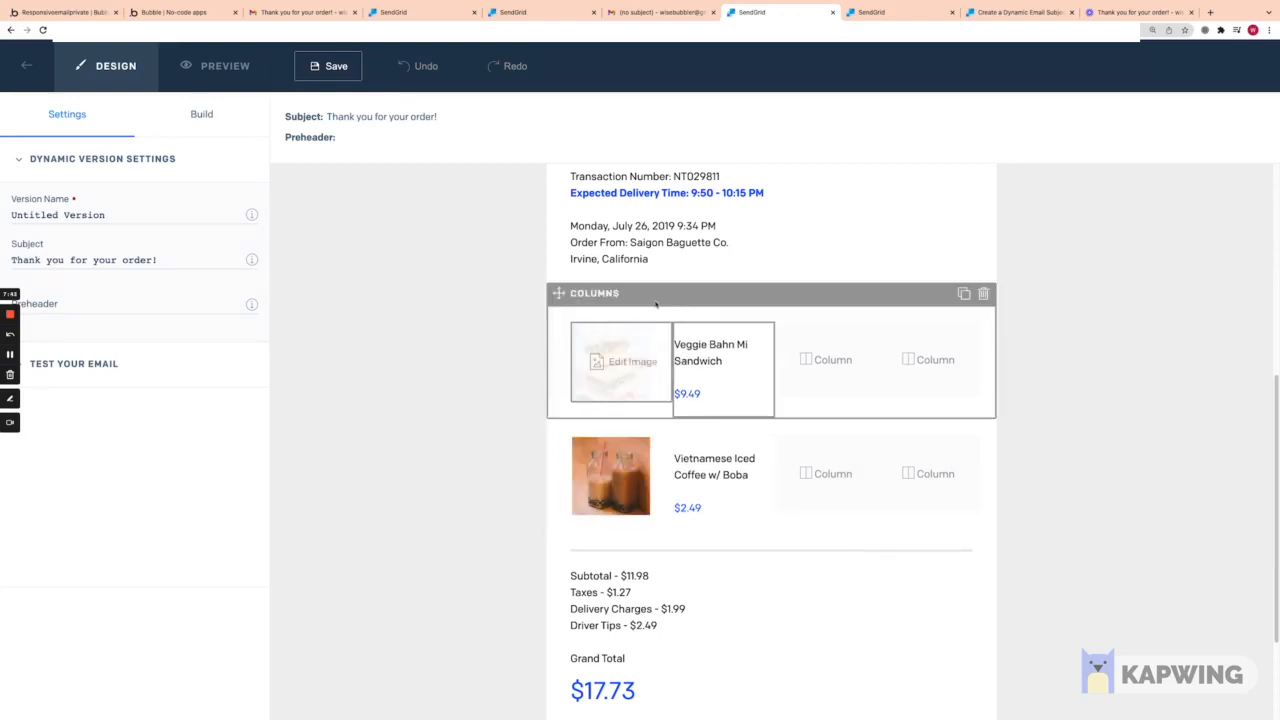
Step: Glance at the Gmail email, test template and design, then return to the Receipt code HTML
click(660, 12)
click(548, 15)
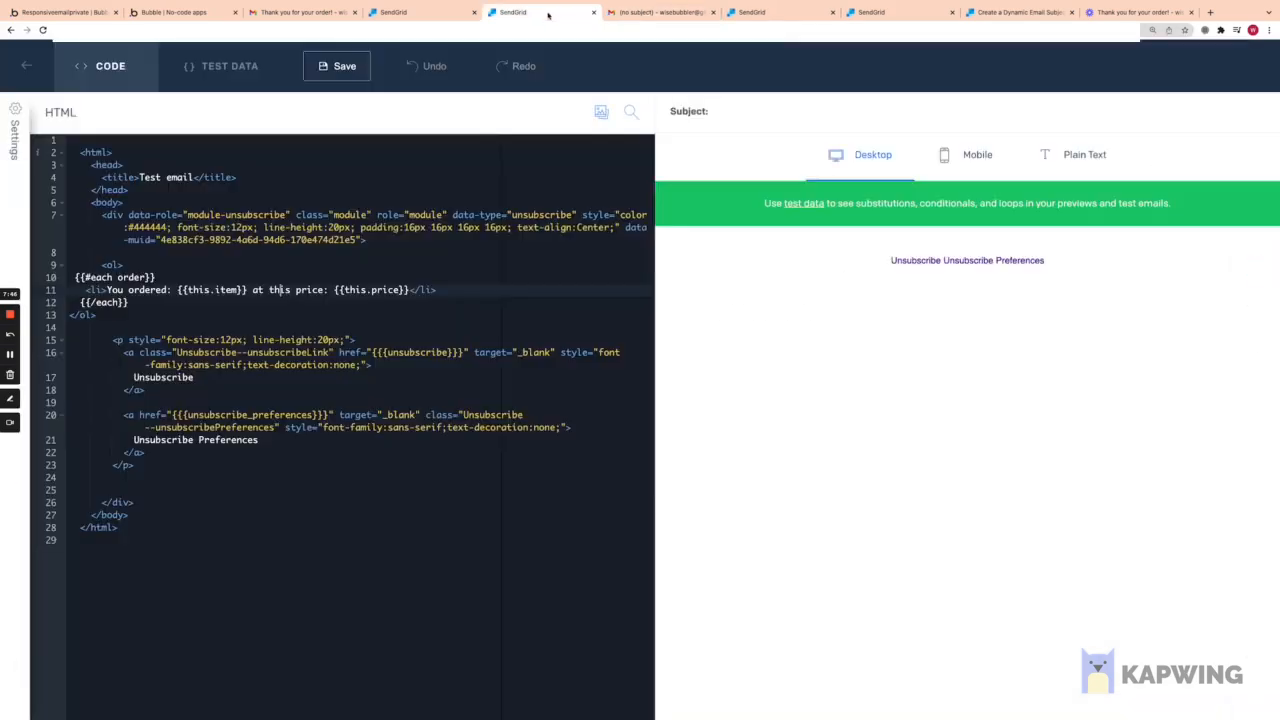
click(768, 14)
click(877, 14)
Step: Save the Receipt code template and switch to the Bubble editor
scroll(348, 418, down, 5)
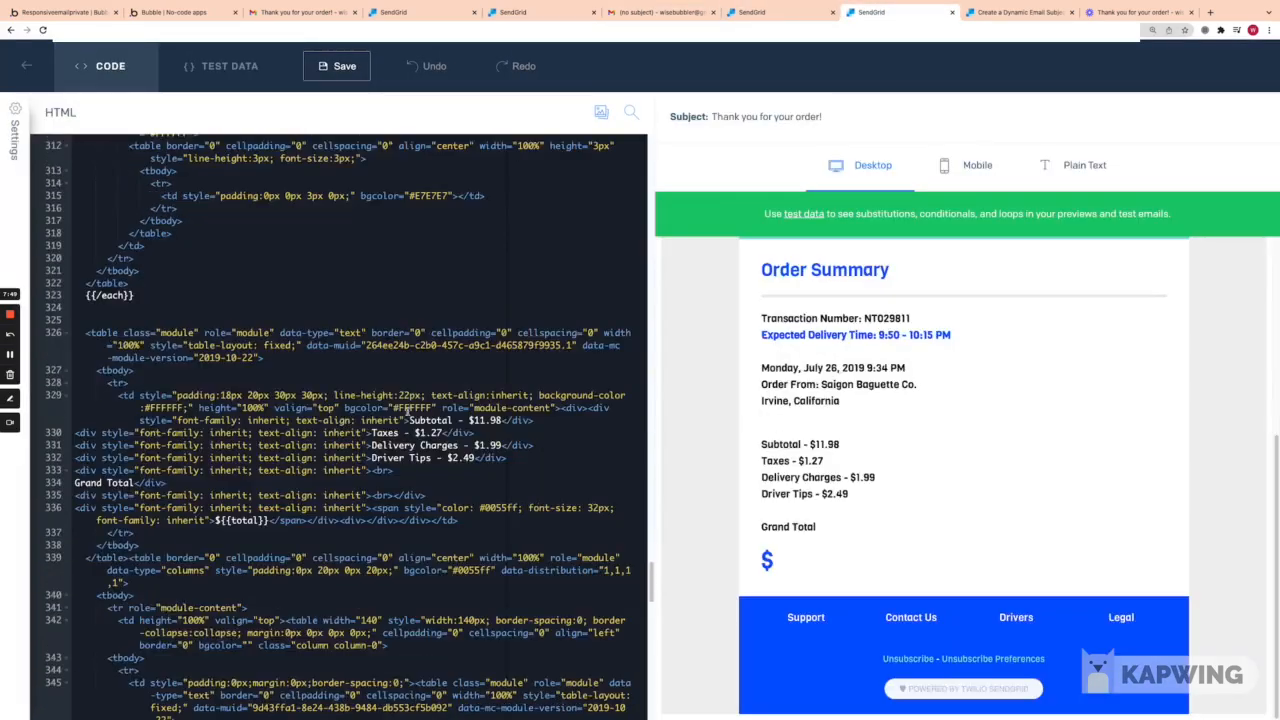
scroll(400, 404, up, 20)
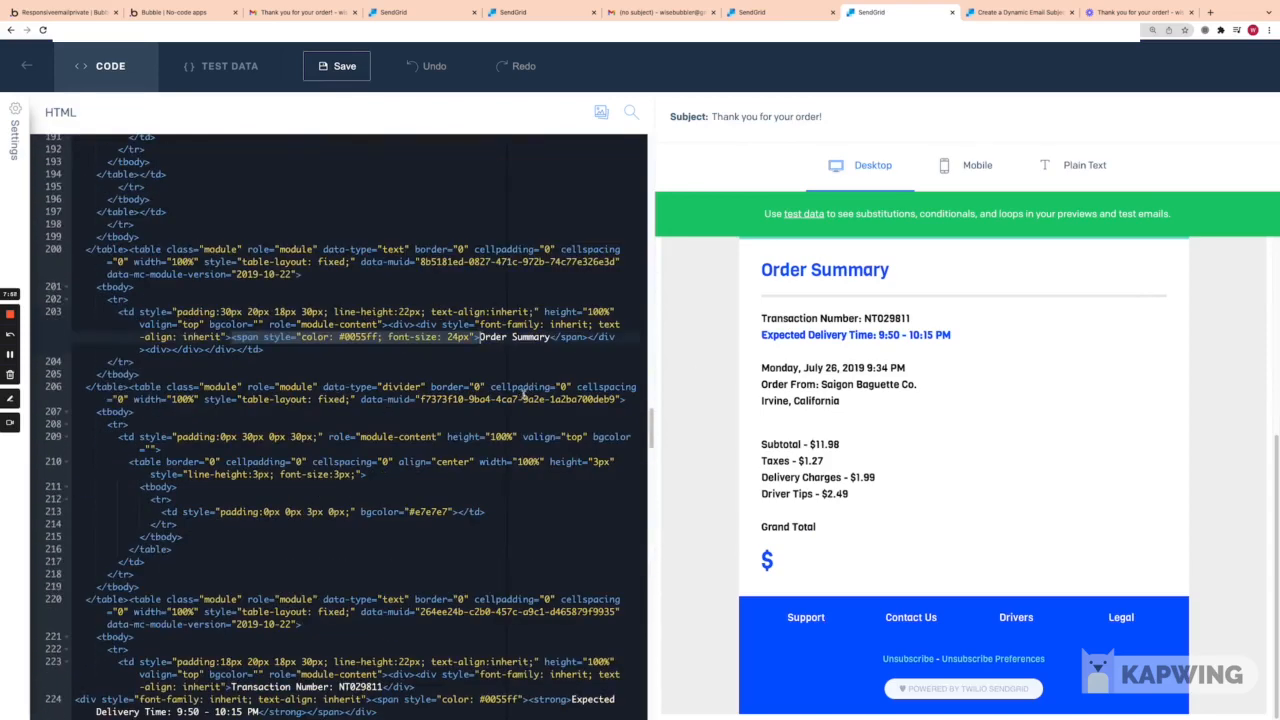
scroll(510, 420, up, 1)
scroll(513, 436, down, 10)
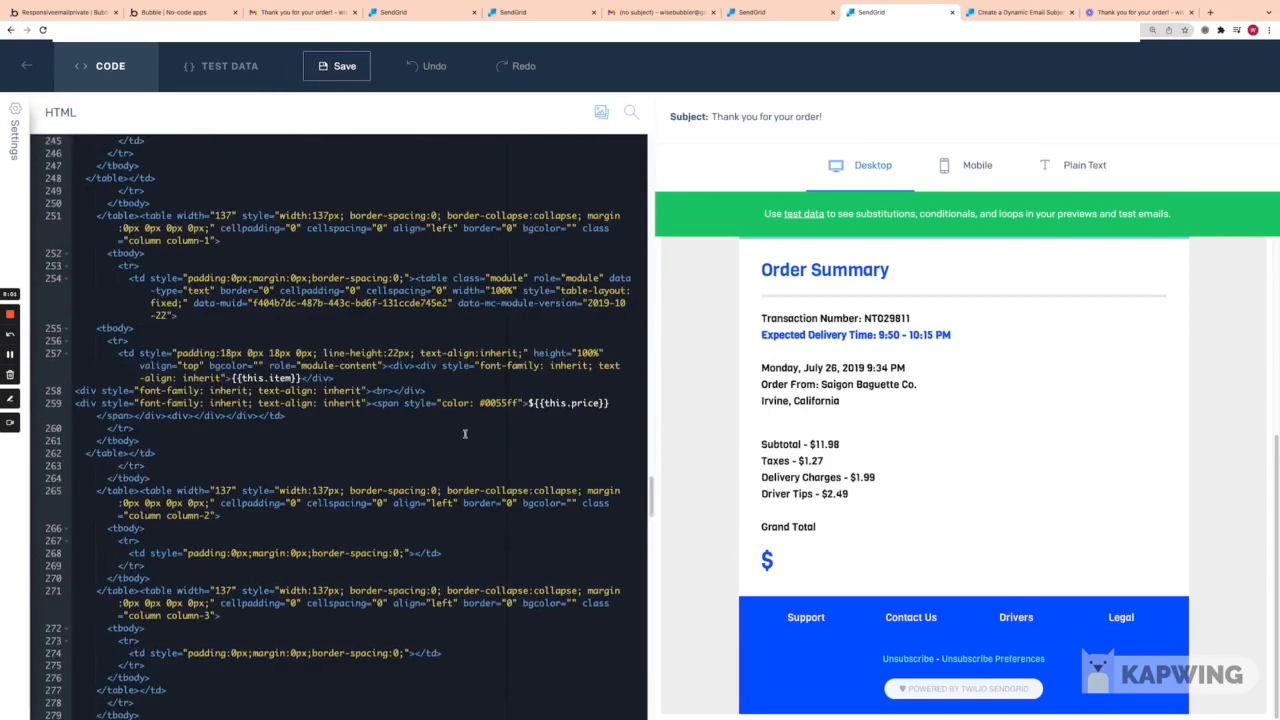
click(340, 67)
click(65, 12)
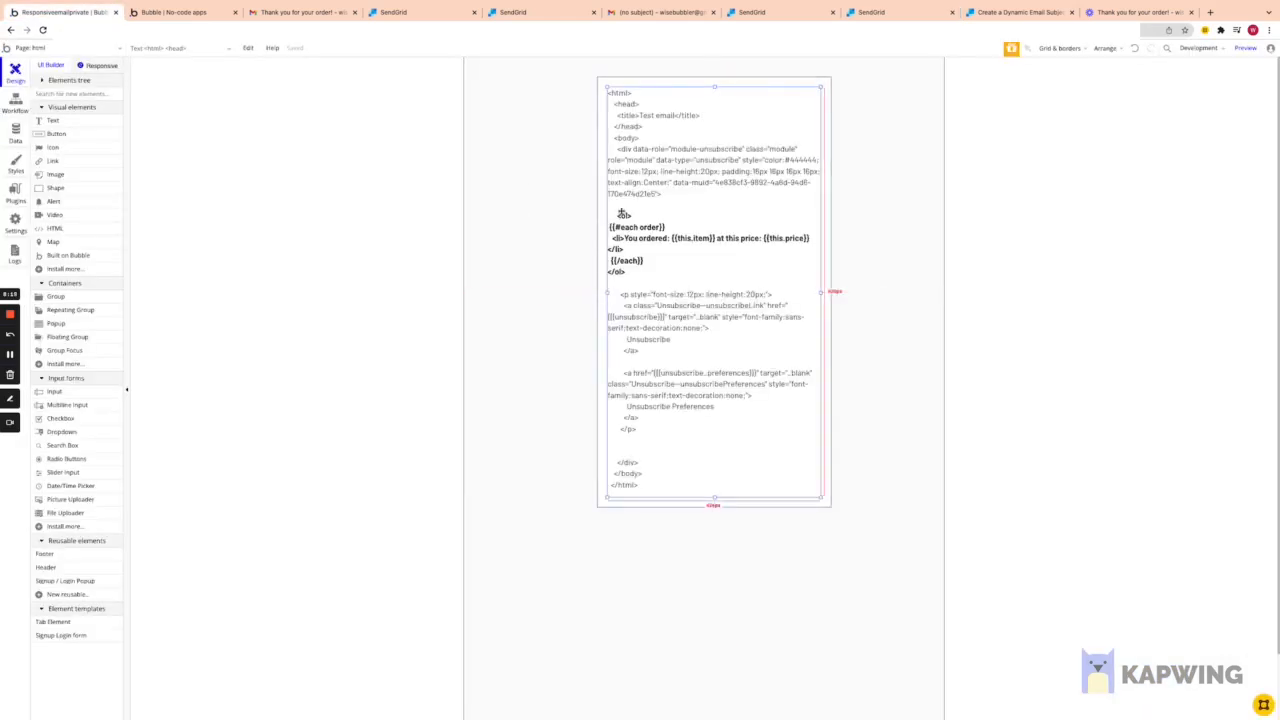
Step: Go to the json page, open its JSON text element, and zoom the browser in twice
click(95, 50)
click(53, 96)
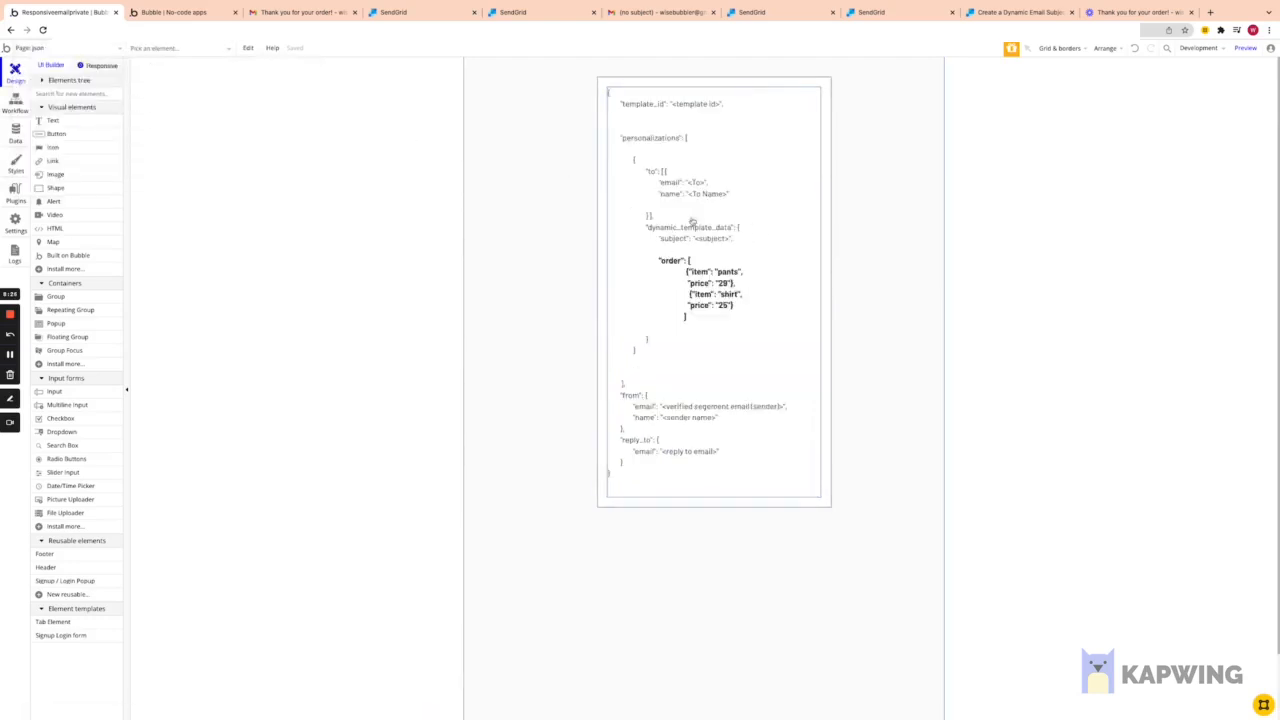
double_click(703, 164)
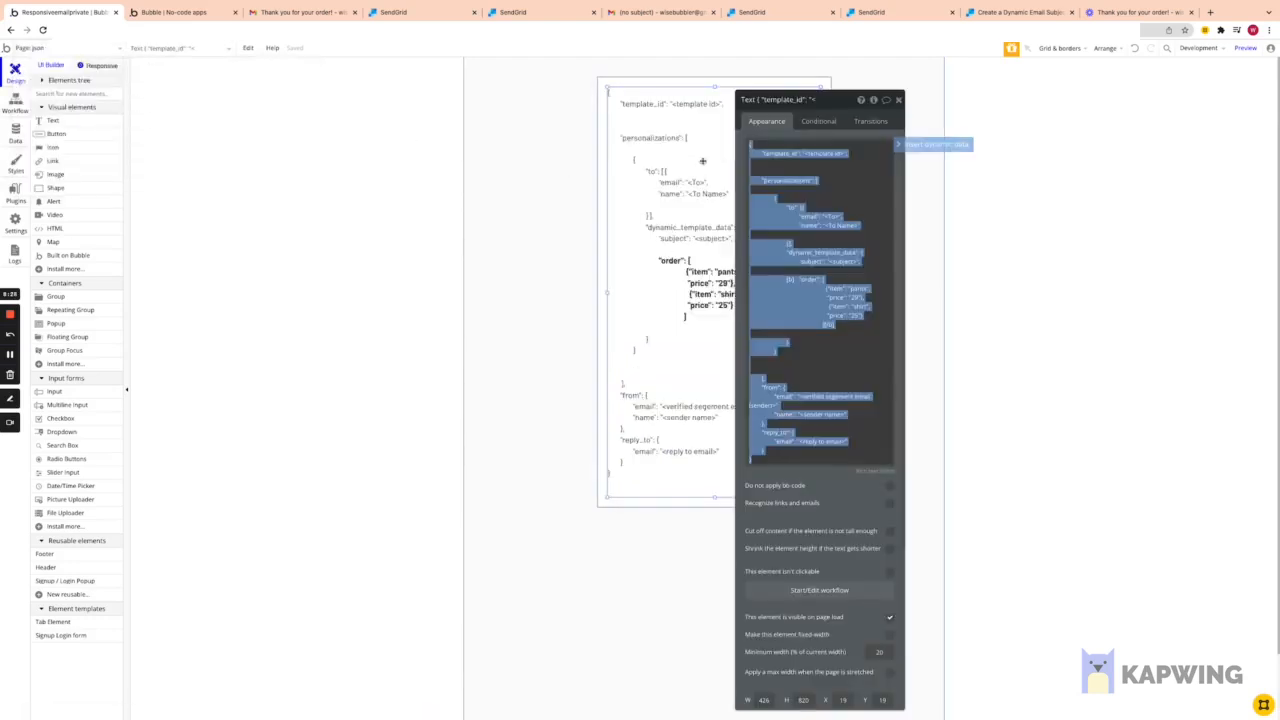
click(1268, 30)
click(1239, 139)
click(1239, 139)
click(1239, 139)
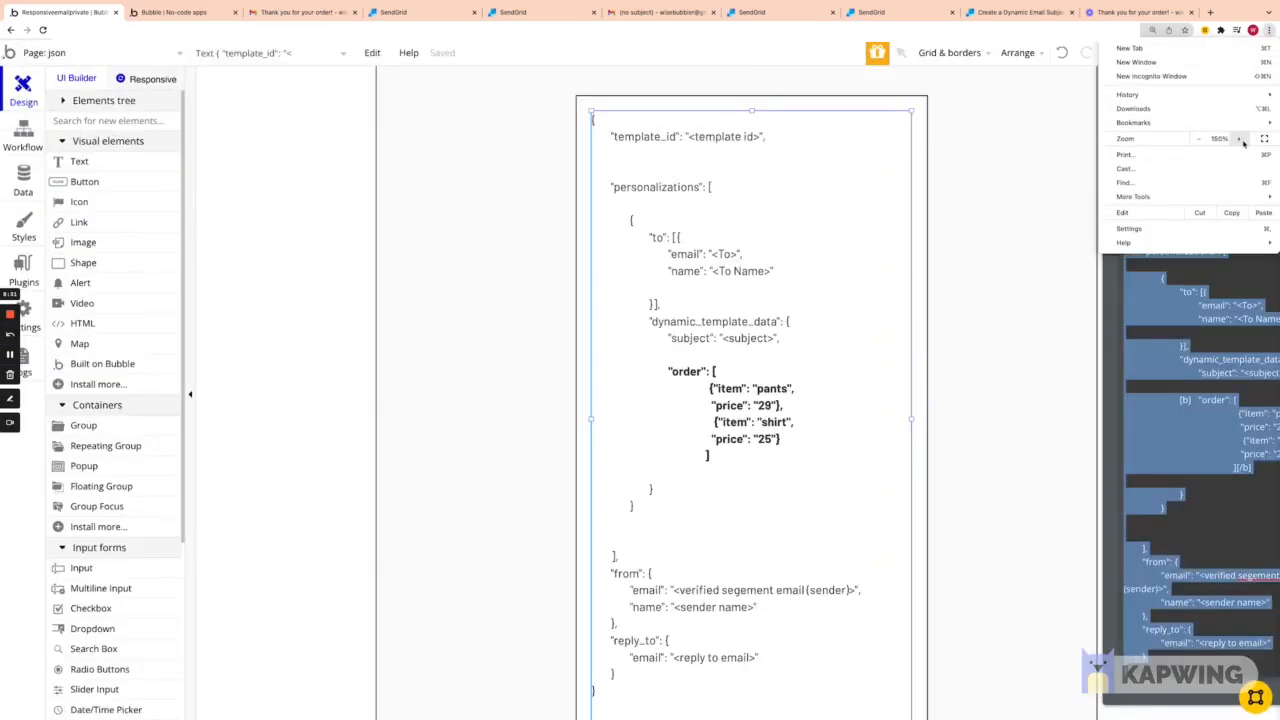
click(512, 202)
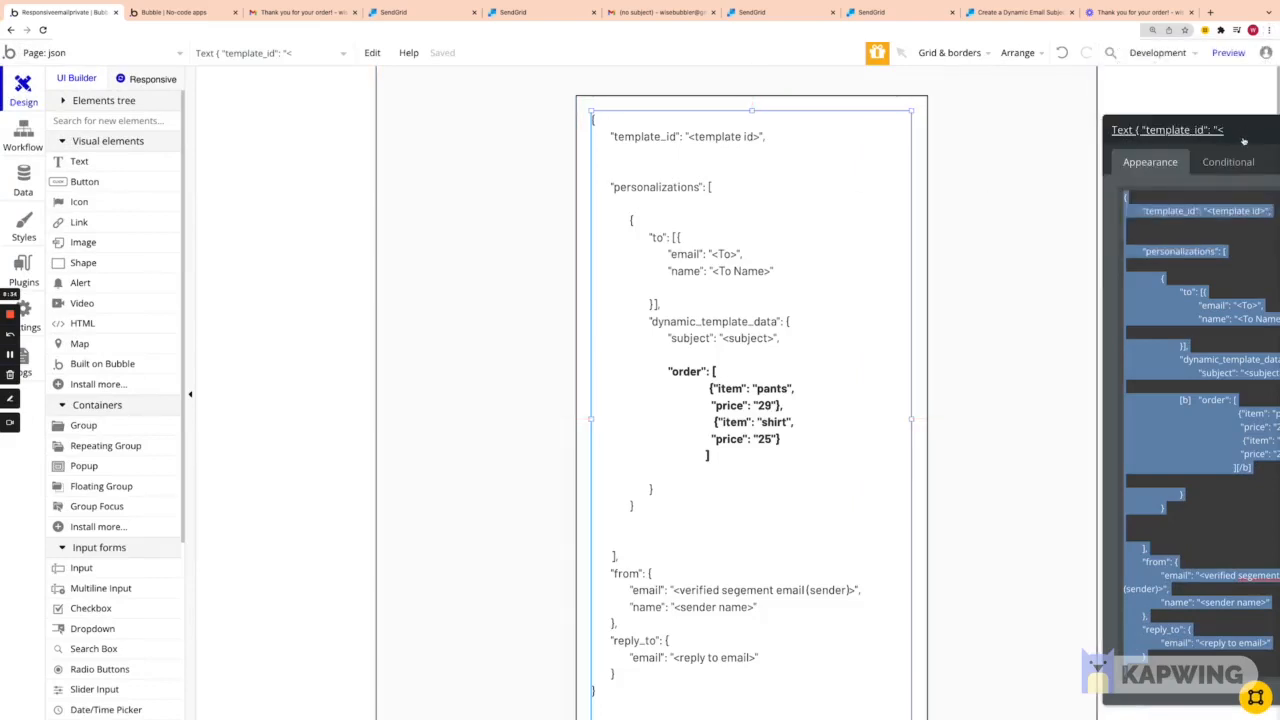
drag(1241, 138, 402, 147)
click(519, 142)
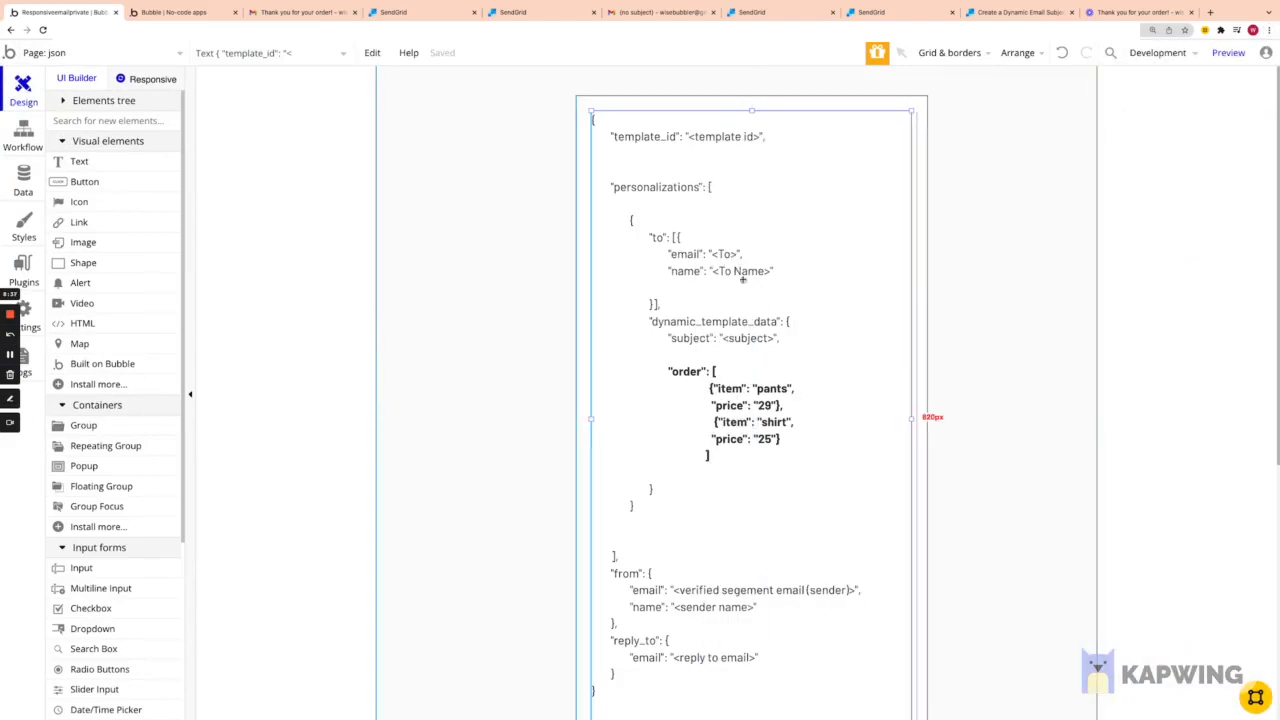
Step: Scroll through the sample request JSON, whose order array lists pants at 29 and shirt at 25
scroll(738, 268, down, 1)
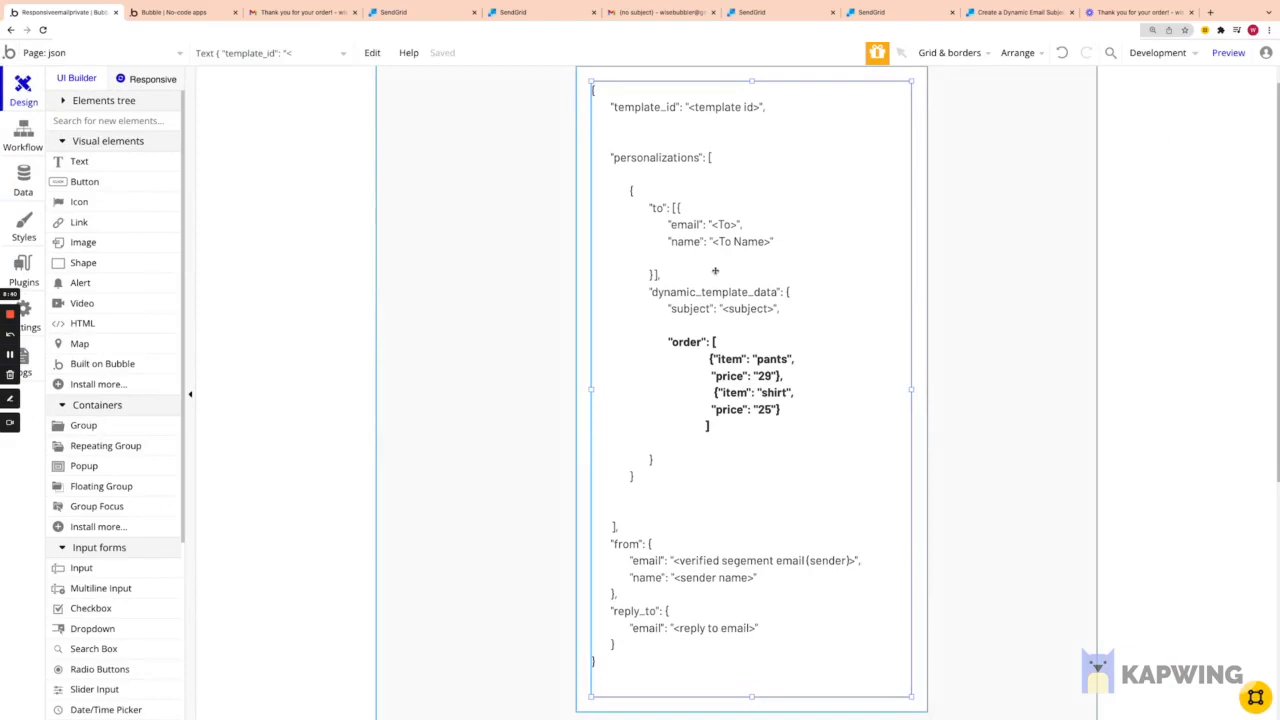
scroll(715, 270, down, 3)
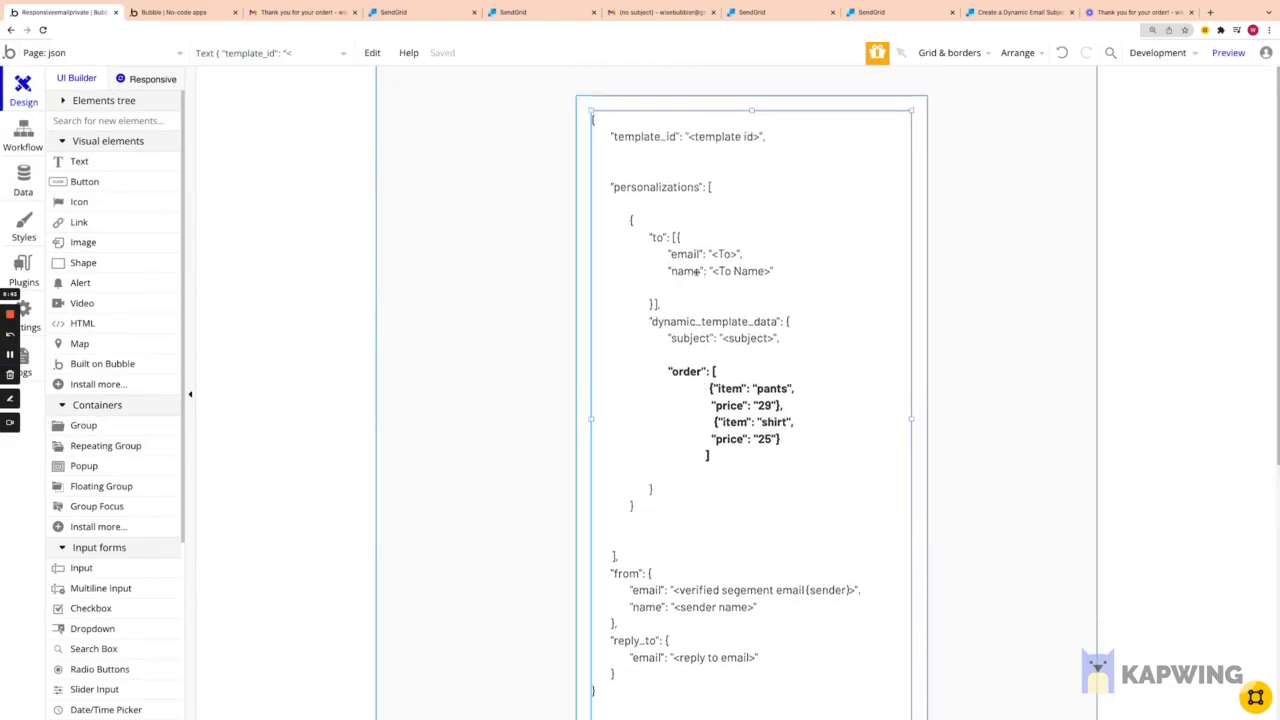
scroll(693, 270, up, 2)
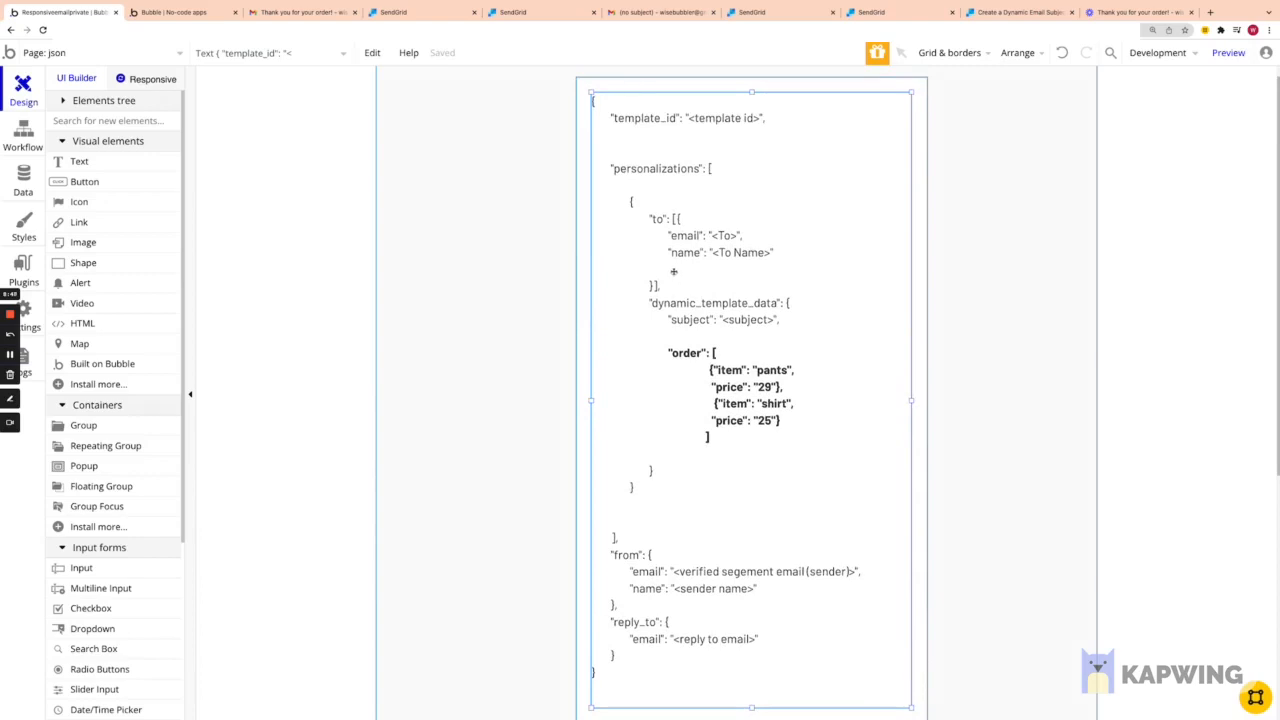
scroll(692, 246, down, 1)
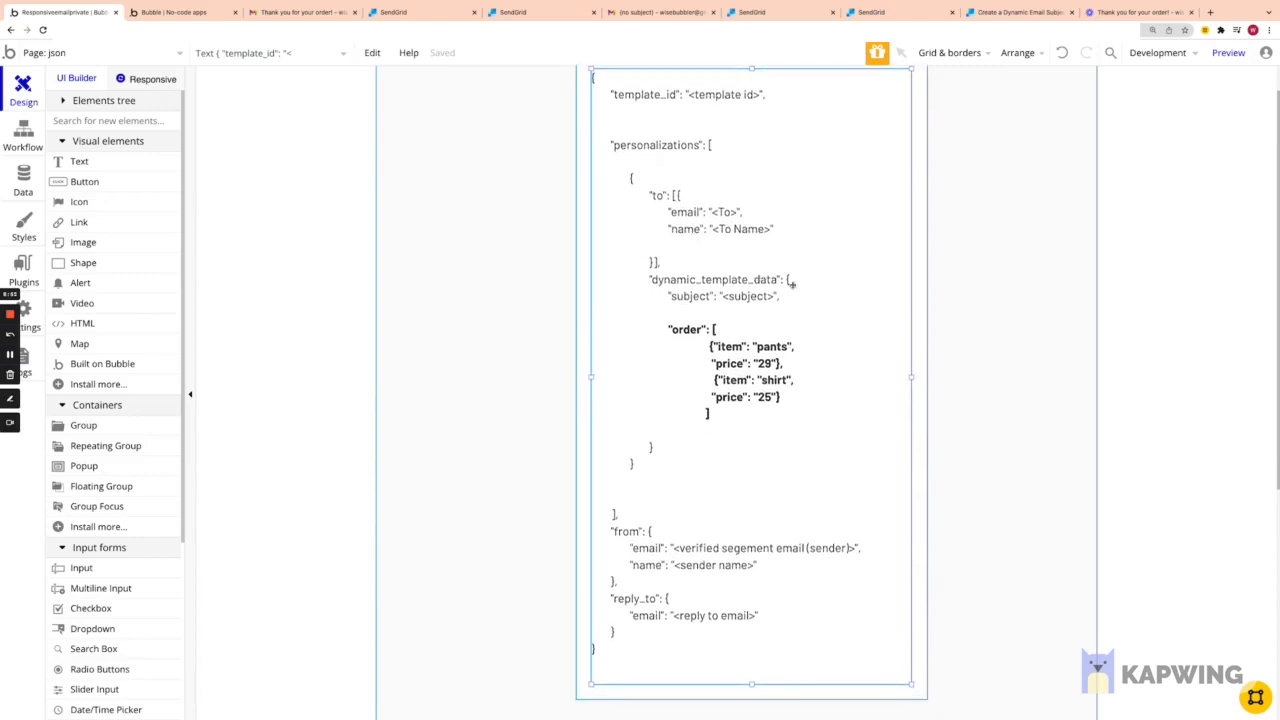
scroll(789, 270, up, 2)
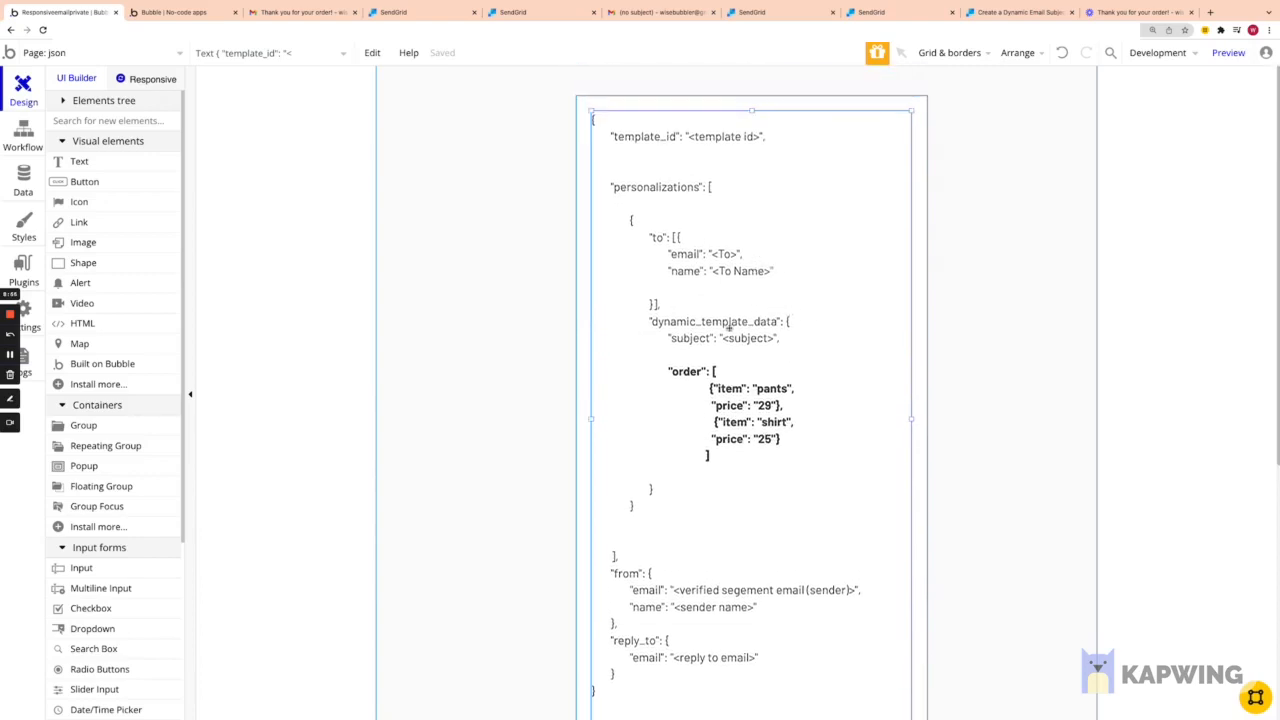
scroll(729, 327, down, 3)
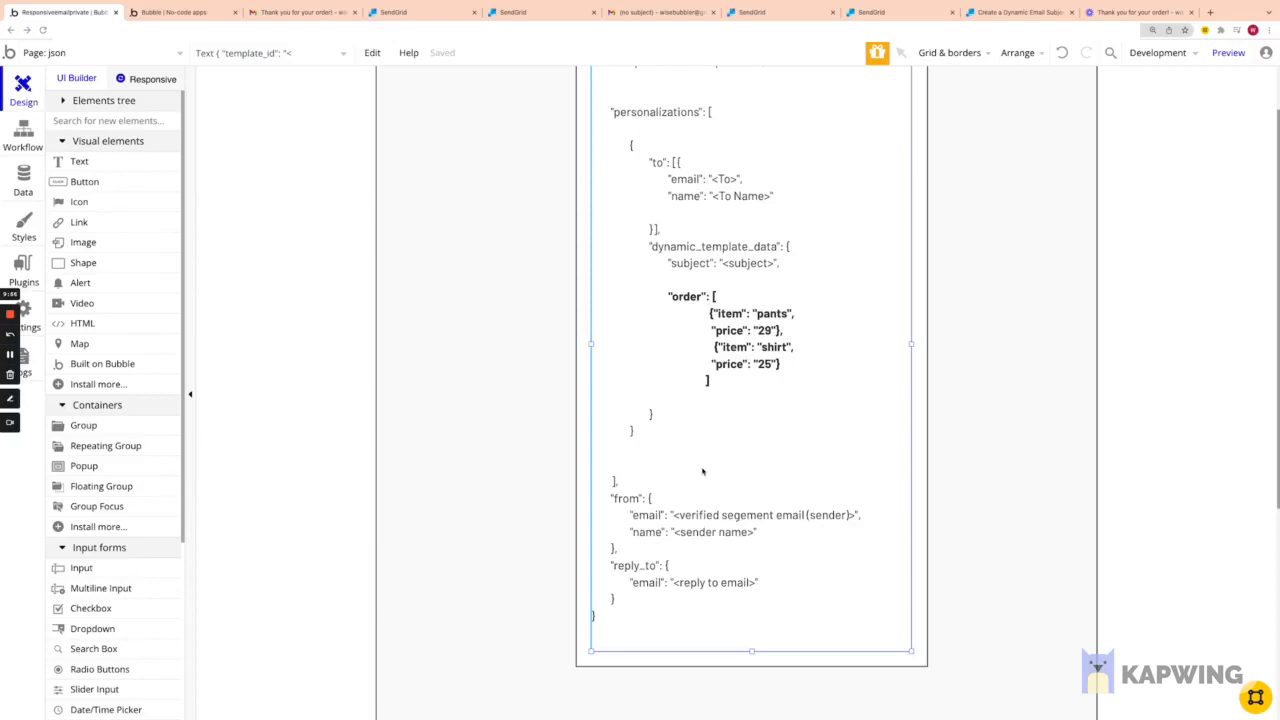
Step: Scroll up and down through the JSON text element's request body
scroll(700, 468, down, 1)
scroll(745, 460, up, 3)
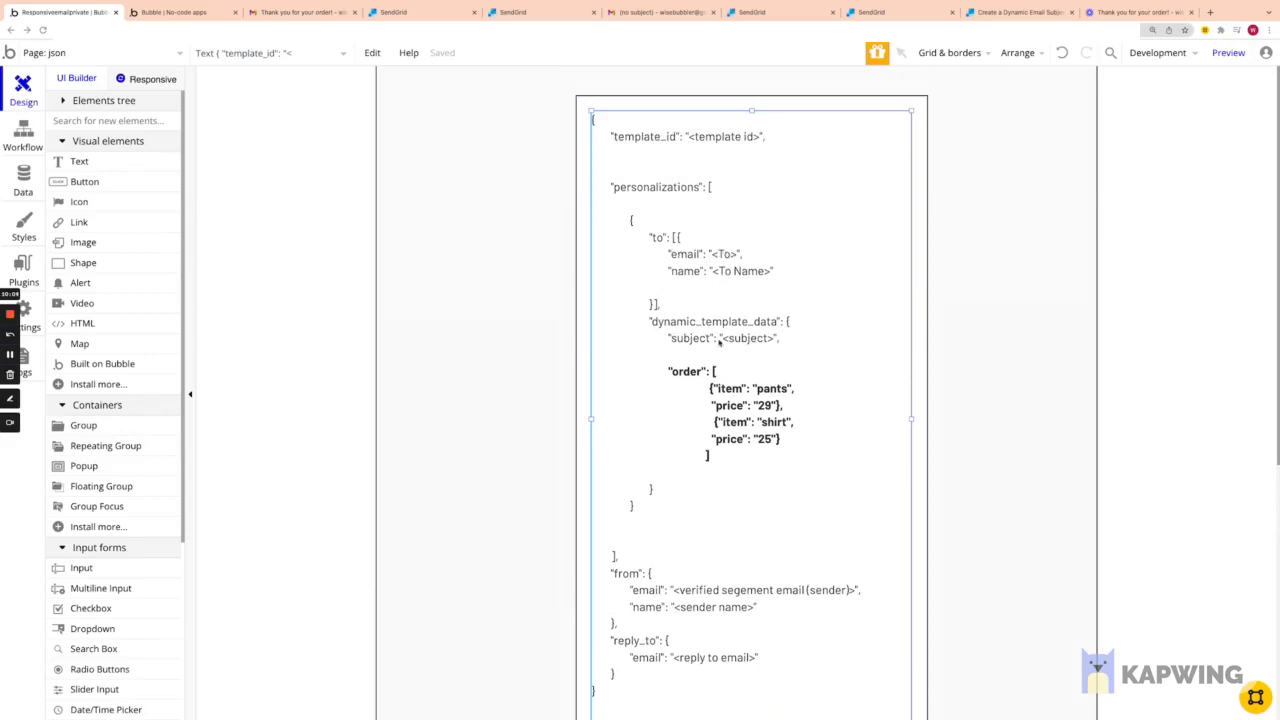
scroll(746, 437, down, 3)
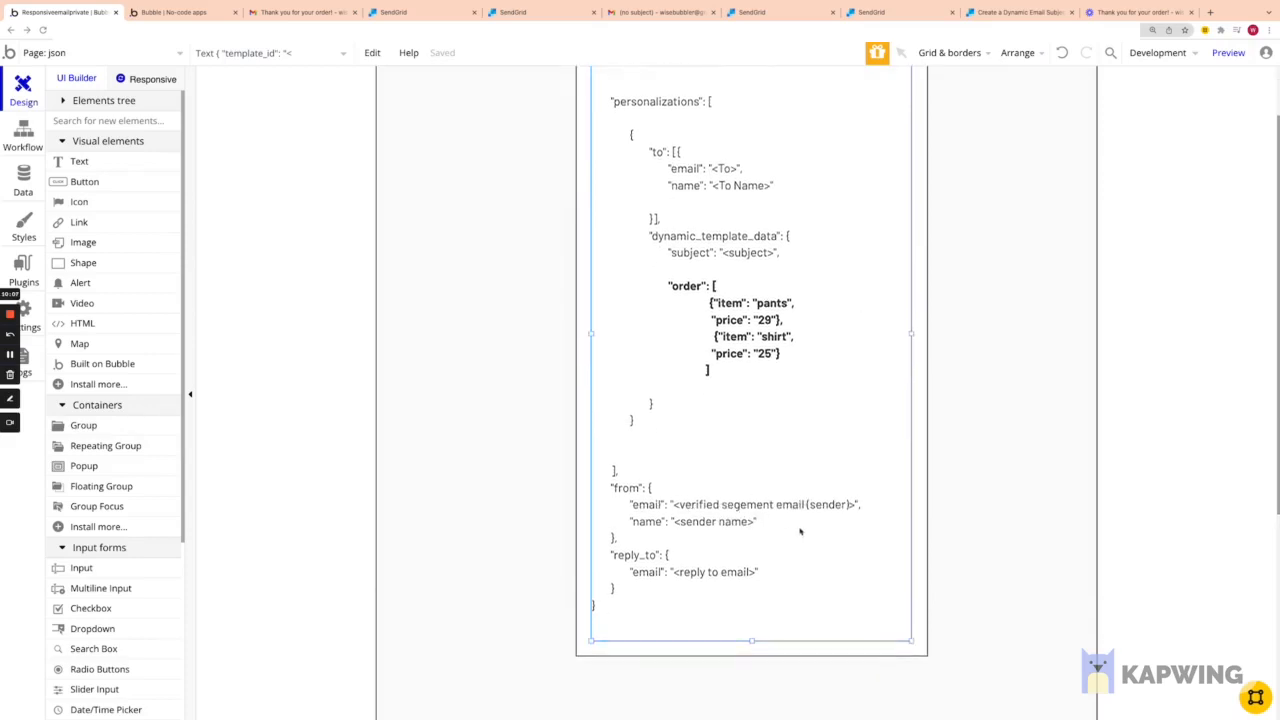
scroll(815, 490, up, 3)
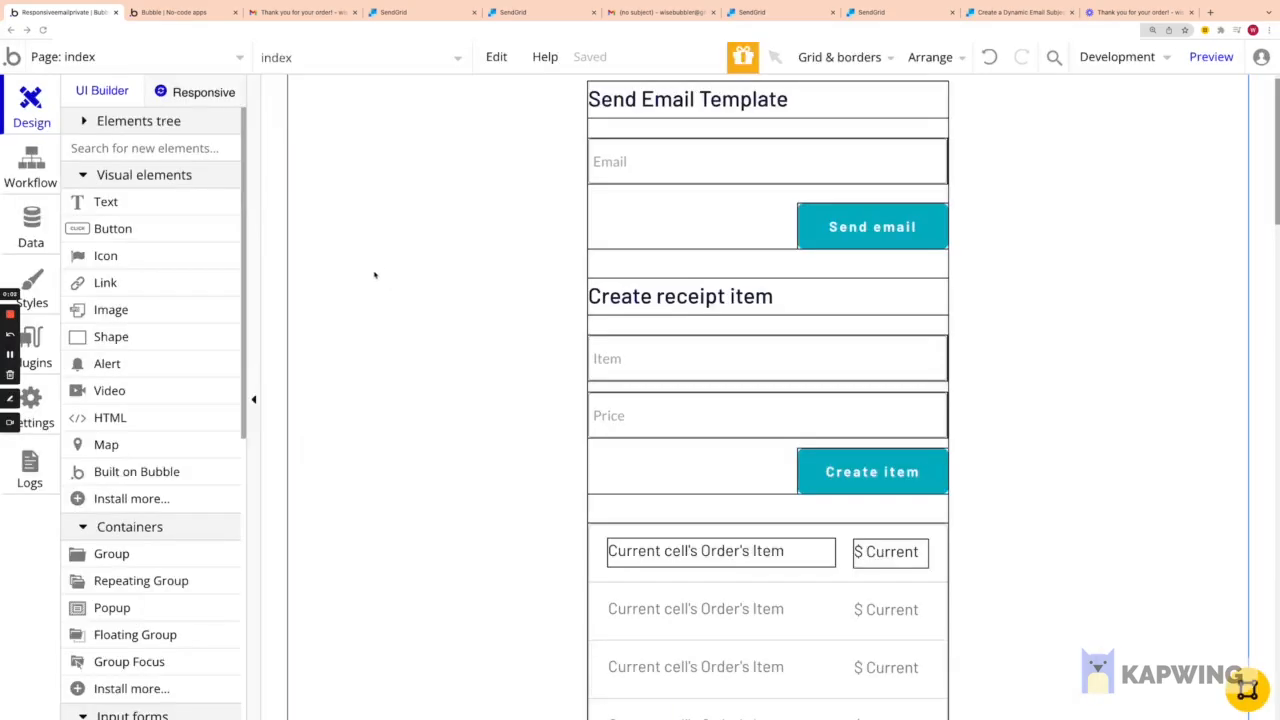
click(45, 236)
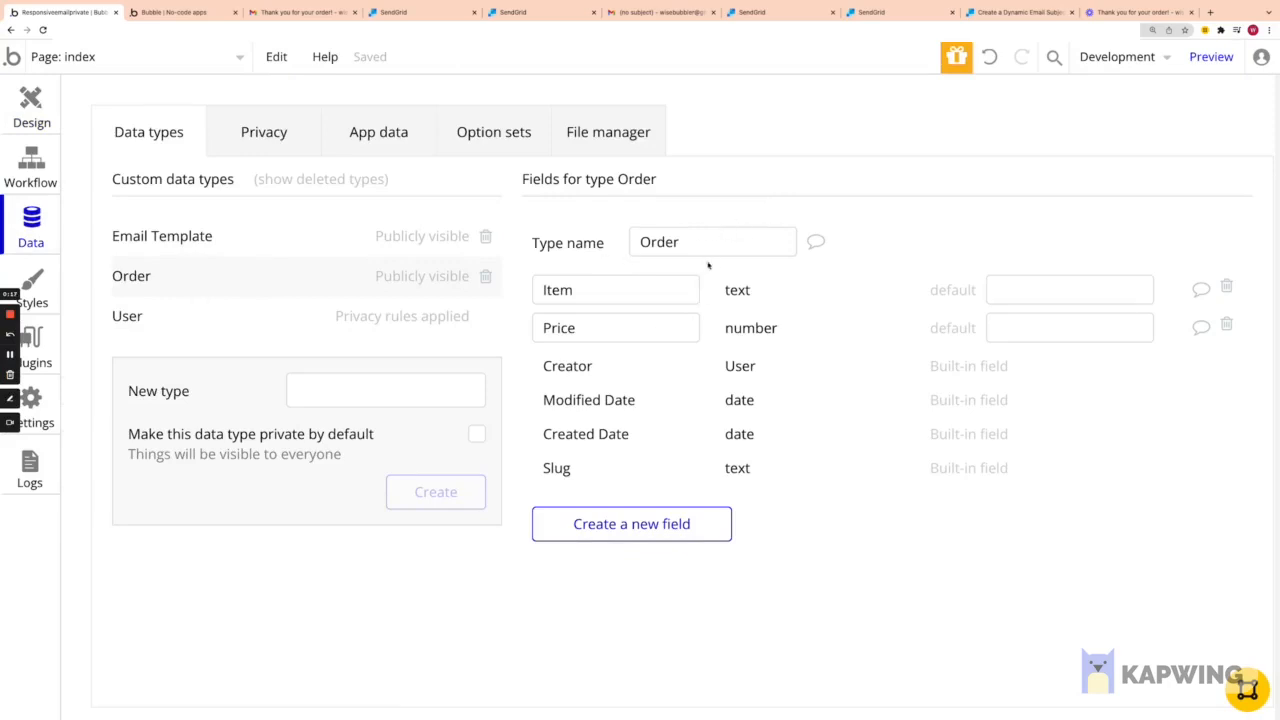
click(593, 290)
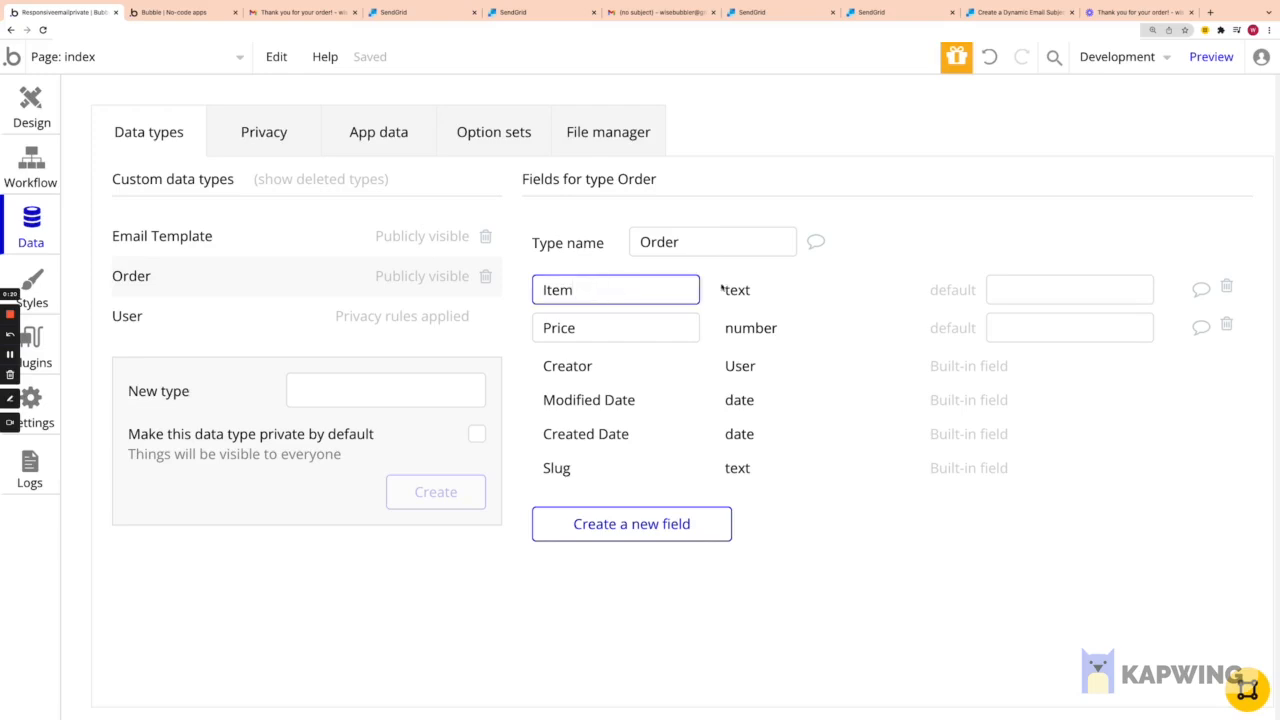
click(592, 329)
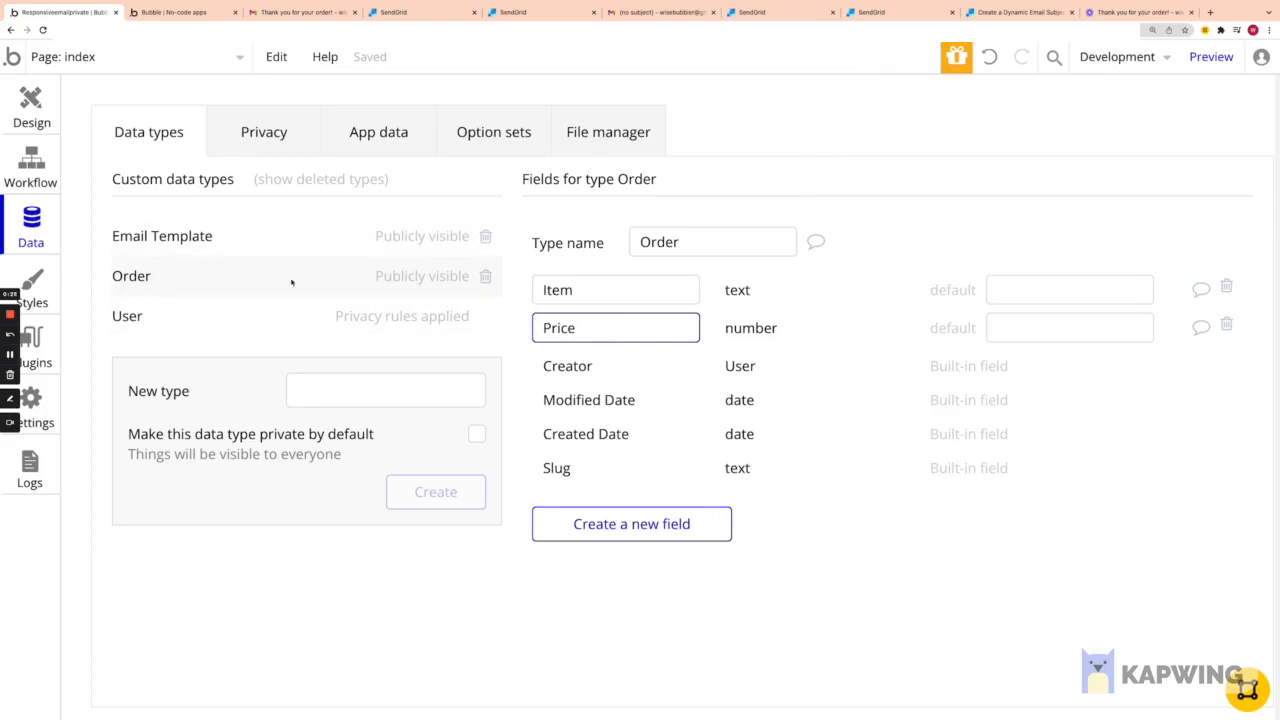
click(40, 116)
scroll(560, 398, down, 2)
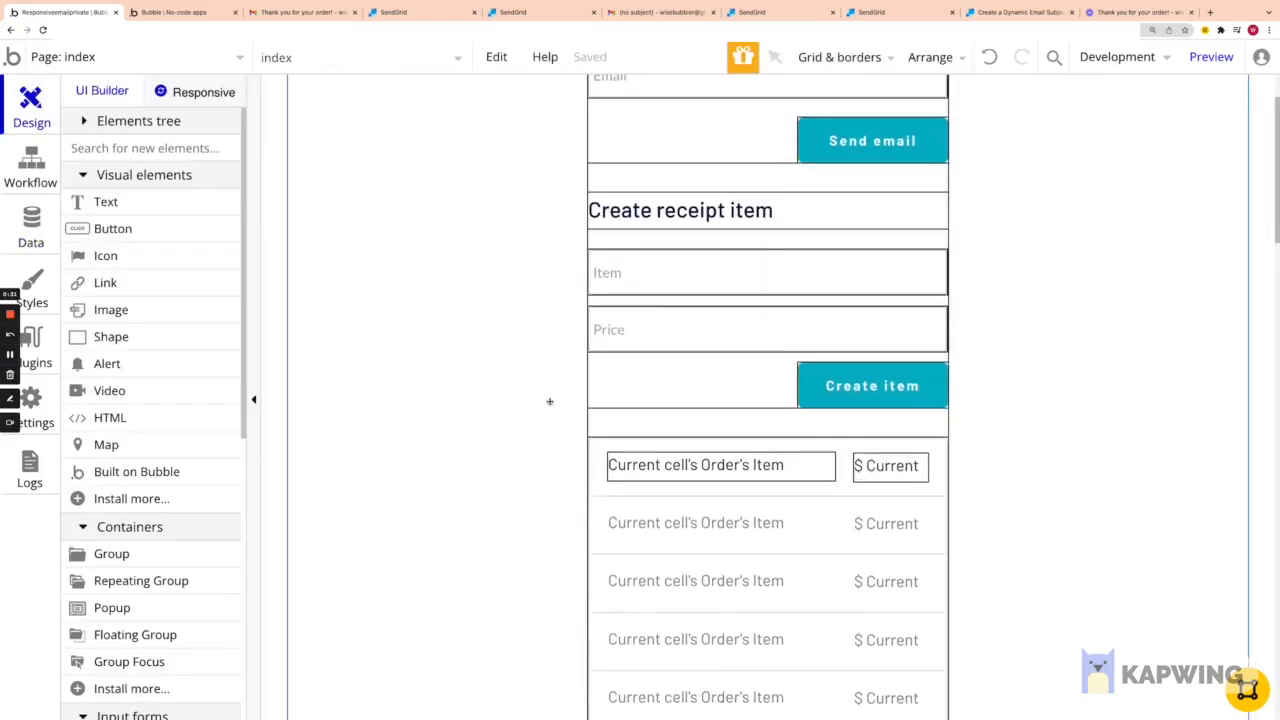
Step: Reload the app preview and add the item Shirt priced at $30 to the order list
mouse_move(171, 42)
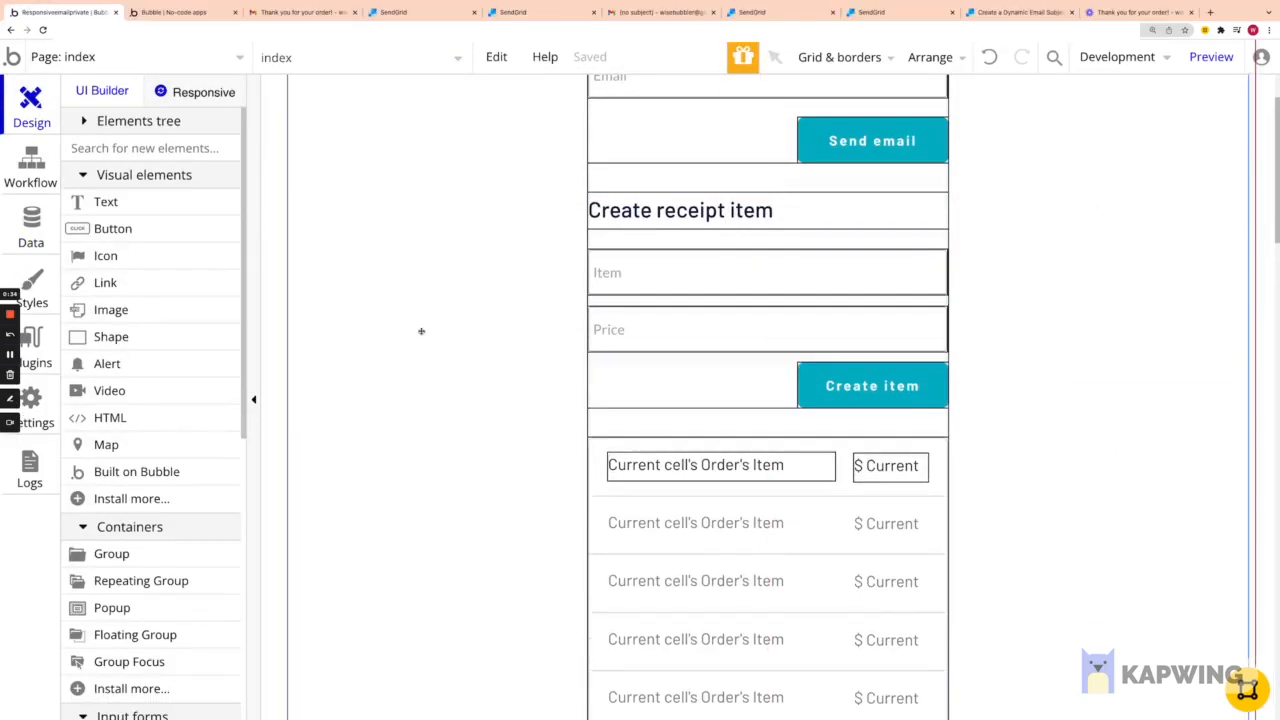
scroll(420, 330, up, 2)
click(190, 12)
key(super+r)
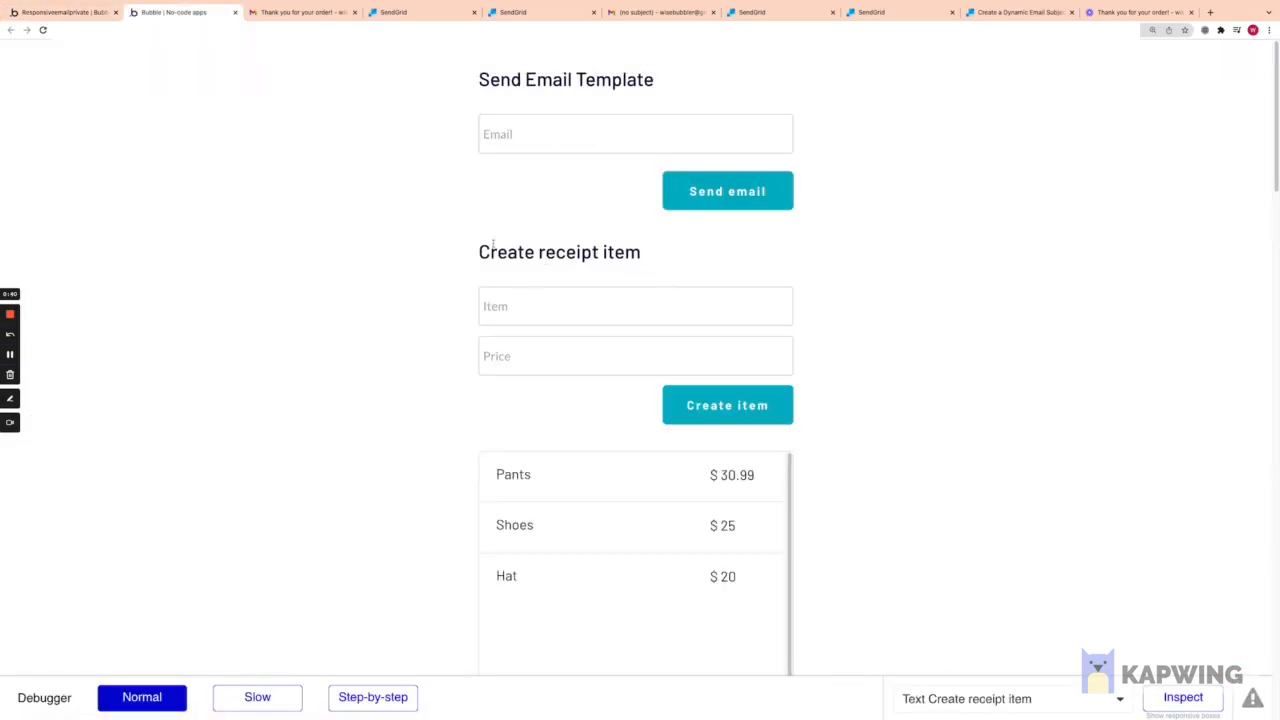
scroll(520, 470, down, 1)
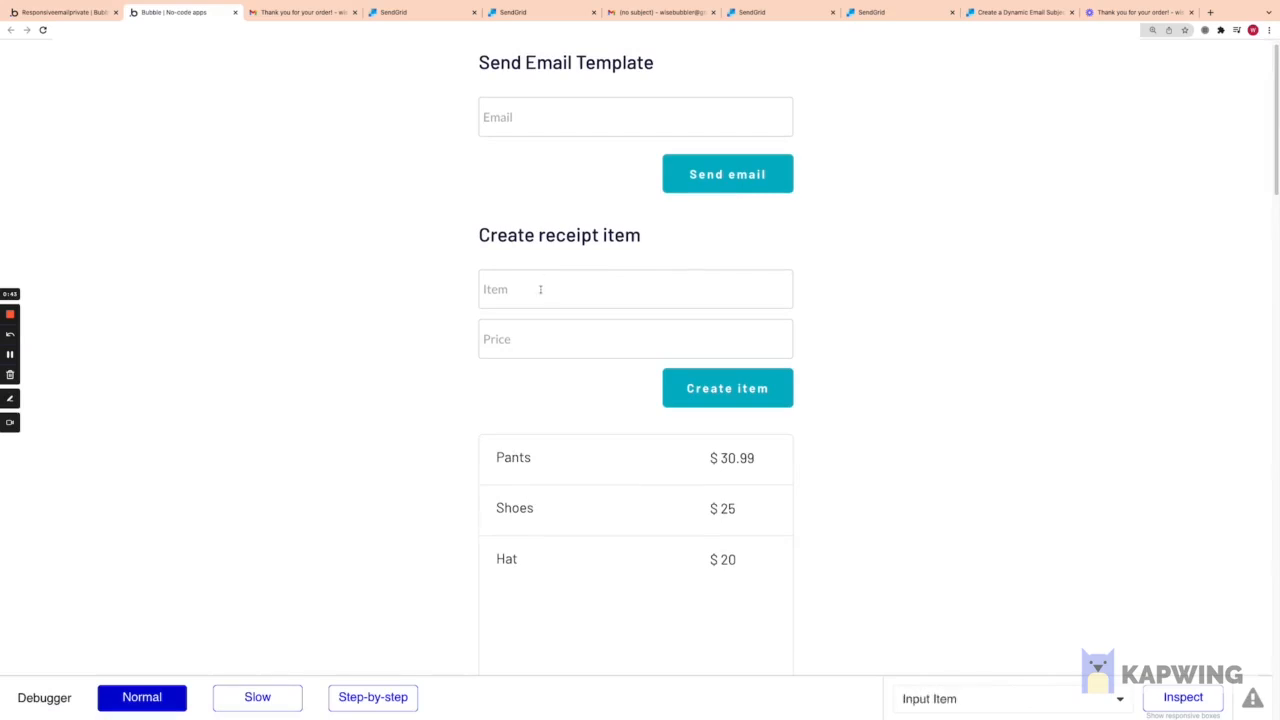
text(Shirt)
click(560, 336)
click(672, 388)
Step: Enter the recipient's email address and send the itemized receipt email
scroll(500, 440, down, 3)
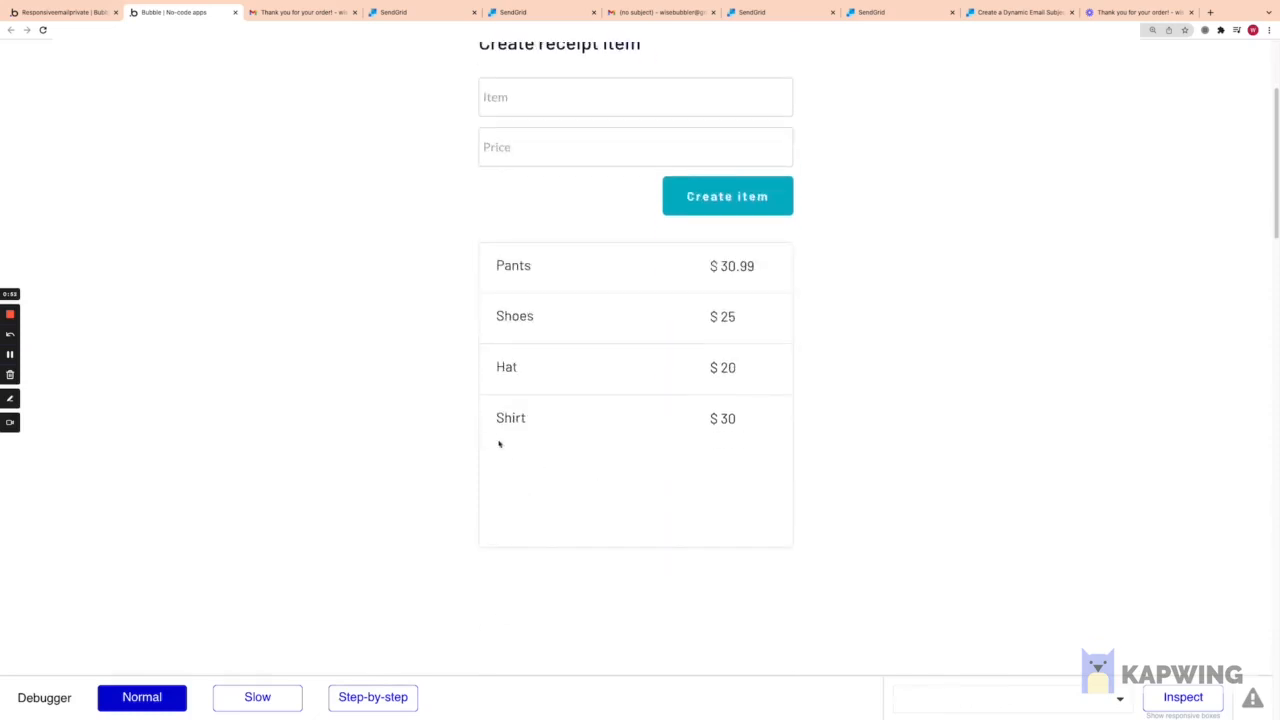
scroll(586, 371, up, 3)
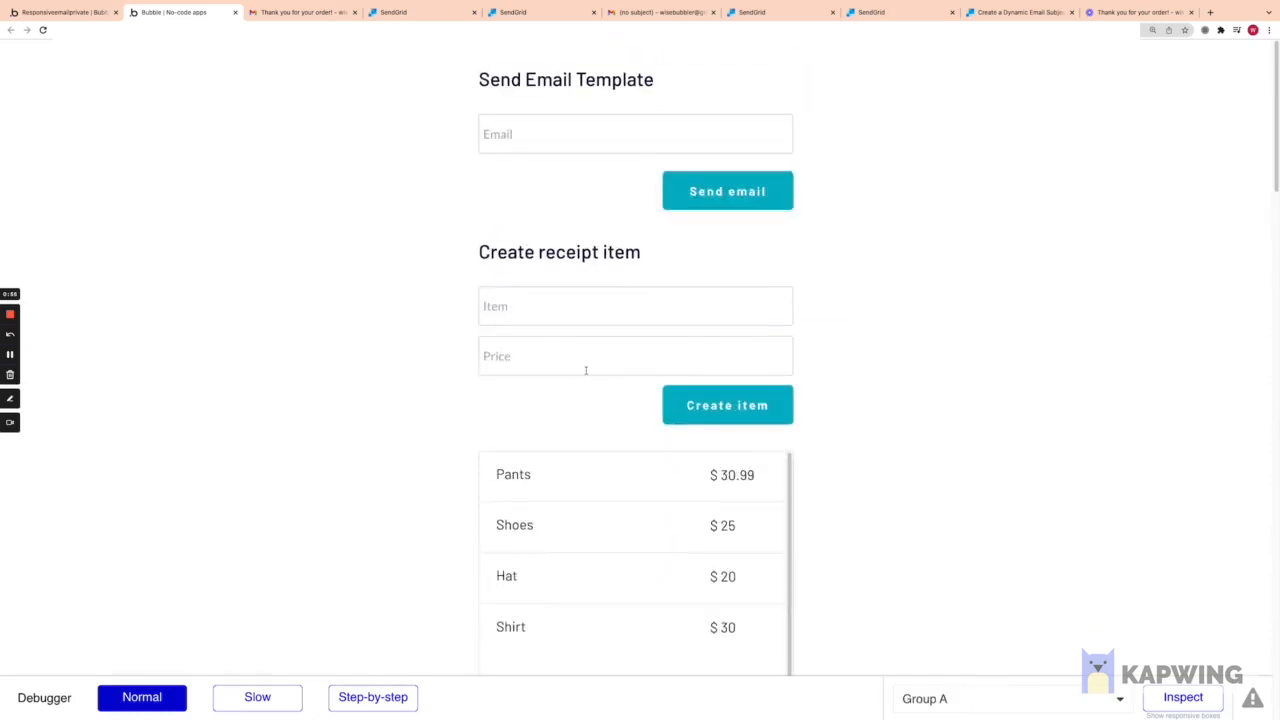
click(604, 136)
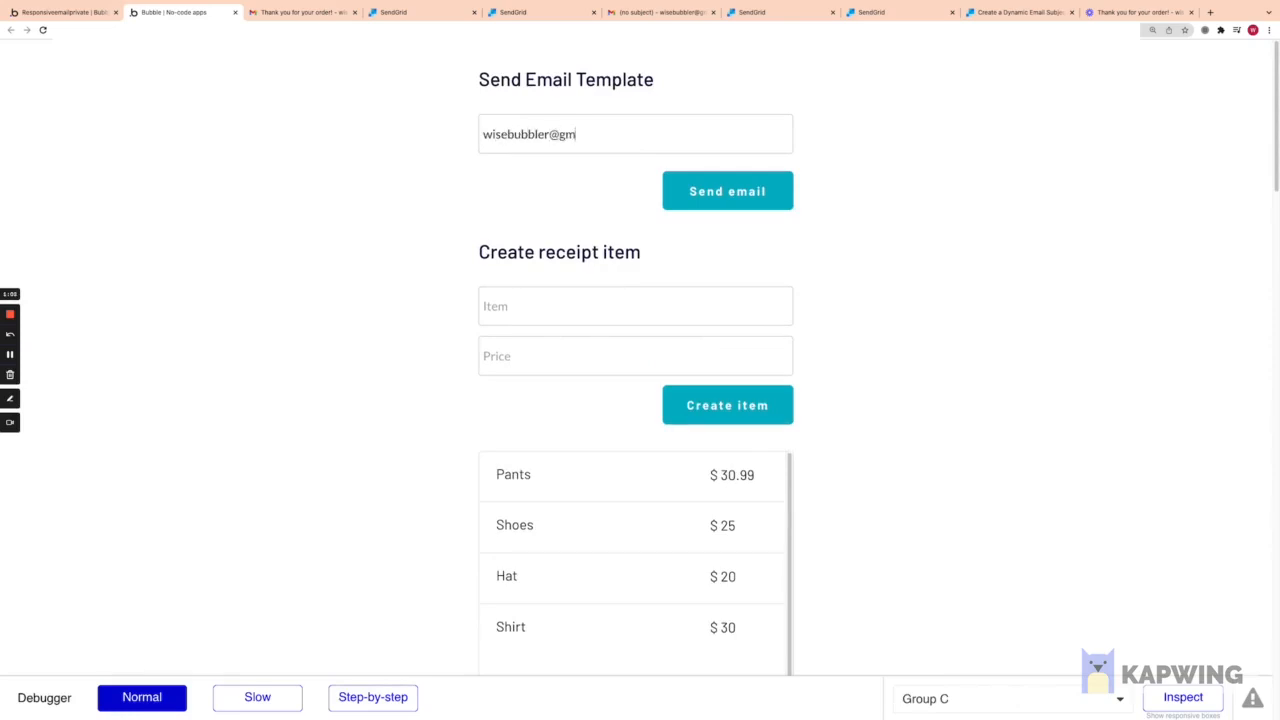
click(727, 191)
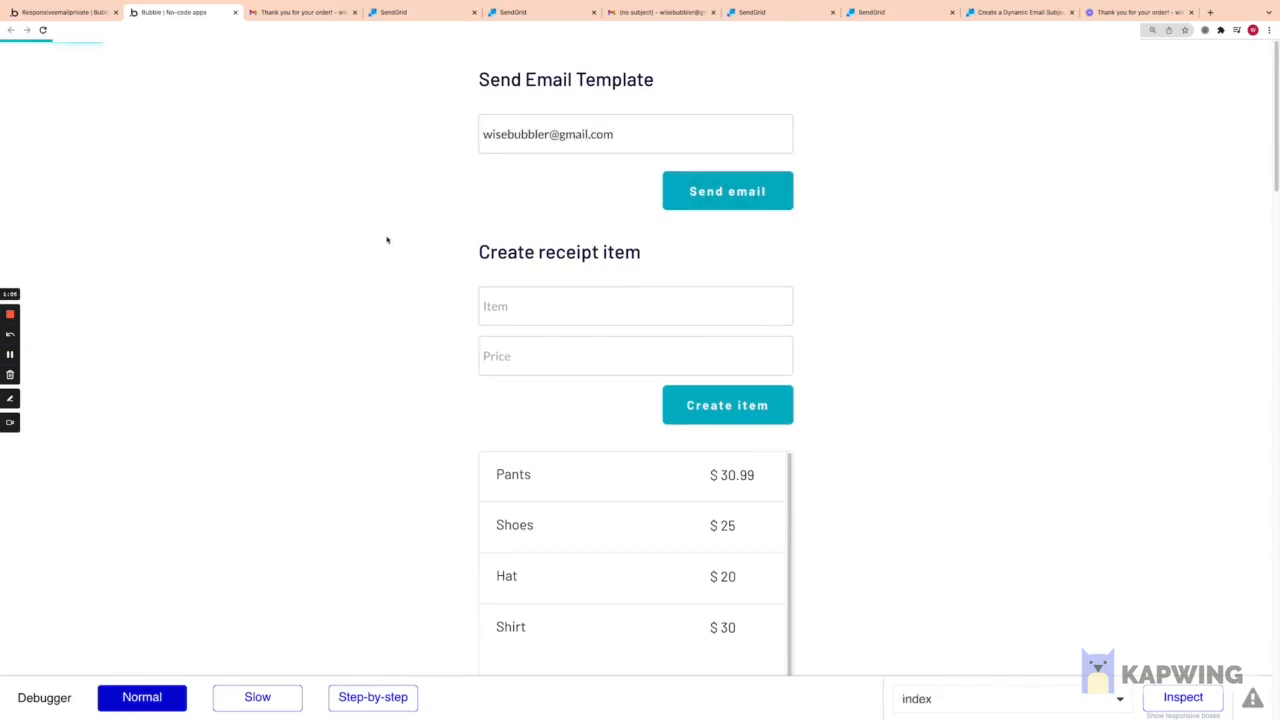
Step: Open the newest Gmail receipt and review Pants $30.99, Shoes $25, Hat $20, Shirt $30
click(295, 13)
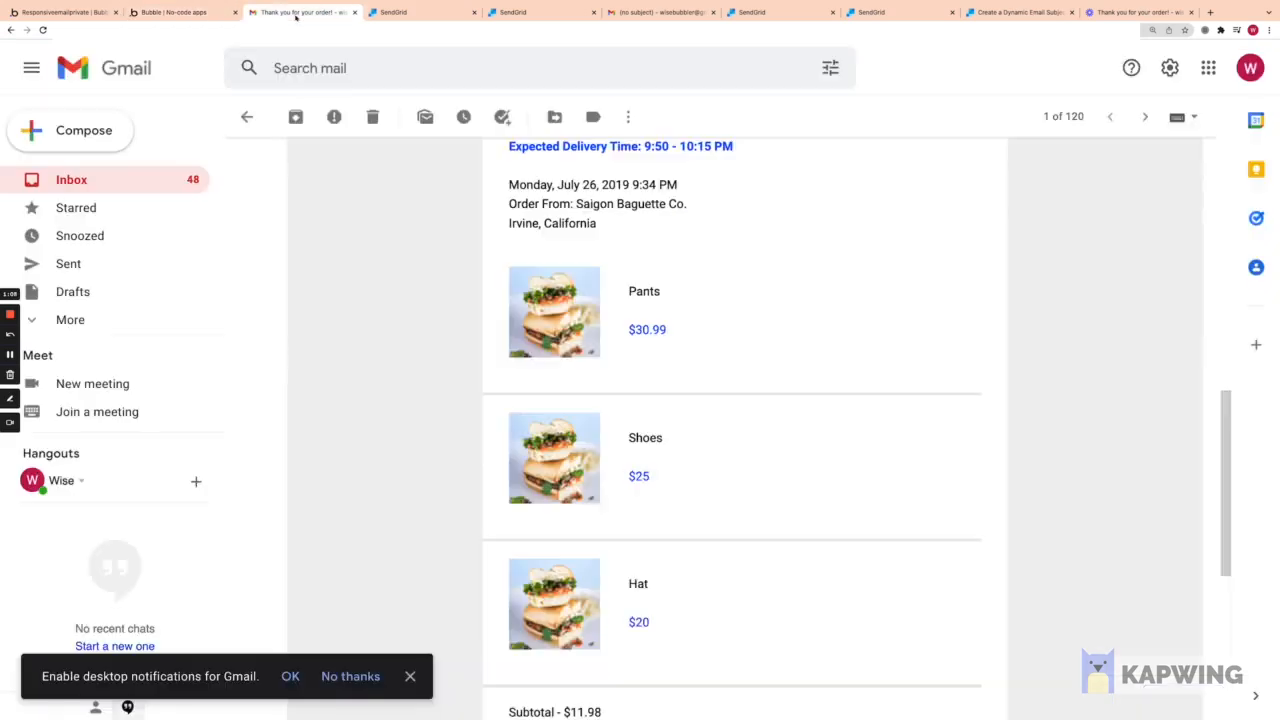
click(147, 179)
click(343, 206)
scroll(731, 438, down, 10)
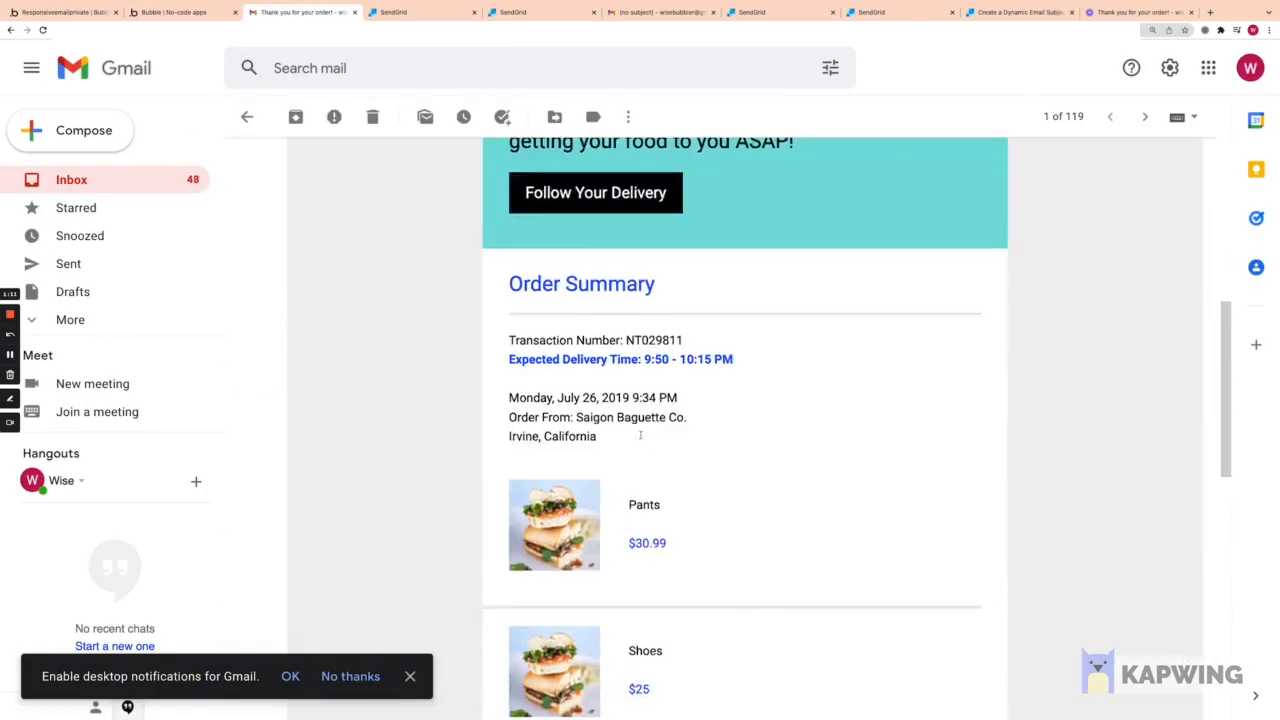
scroll(731, 438, down, 5)
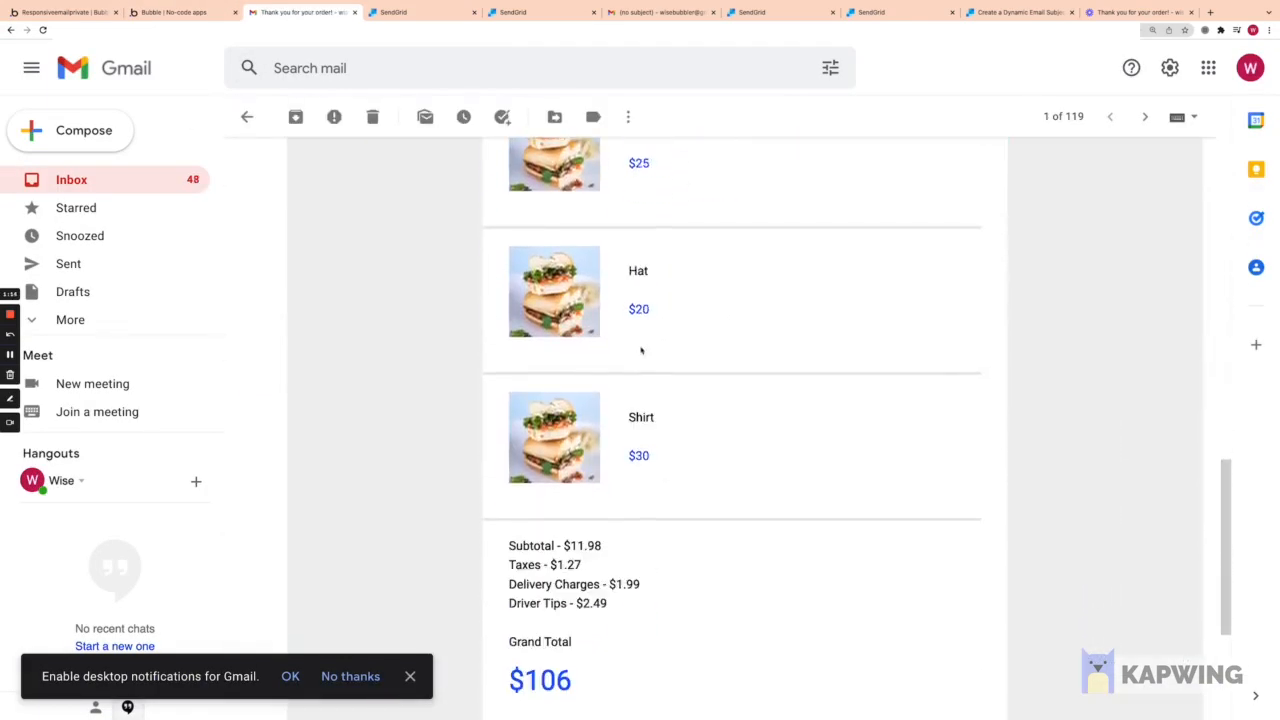
scroll(641, 350, up, 5)
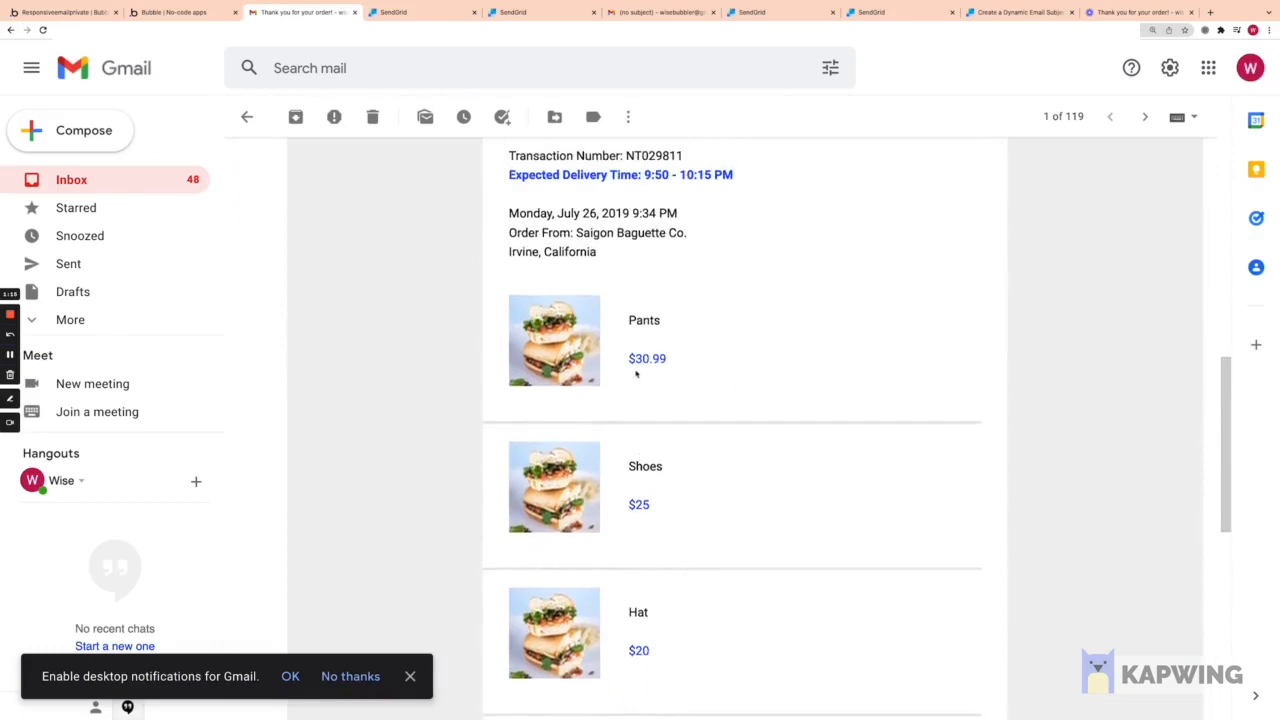
scroll(626, 354, down, 3)
scroll(626, 354, up, 10)
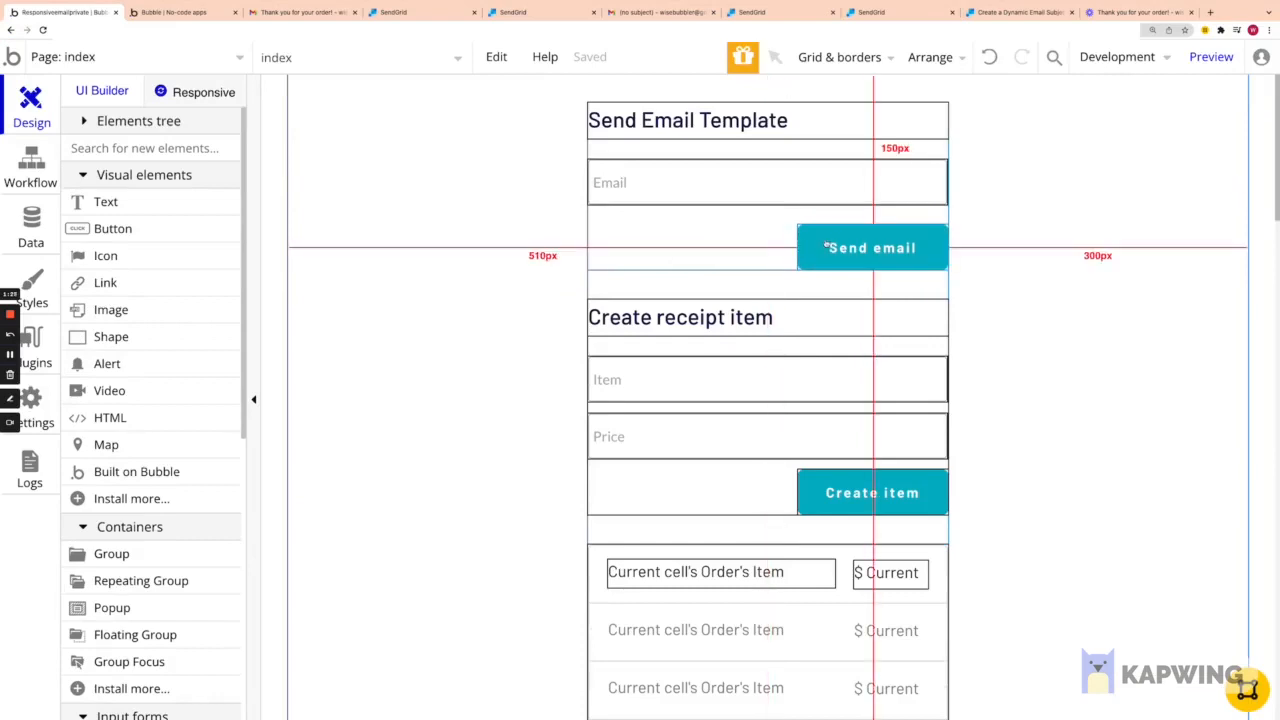
Step: Inspect the Send email button's workflow and the SendGrid API Connector settings
double_click(829, 247)
click(510, 560)
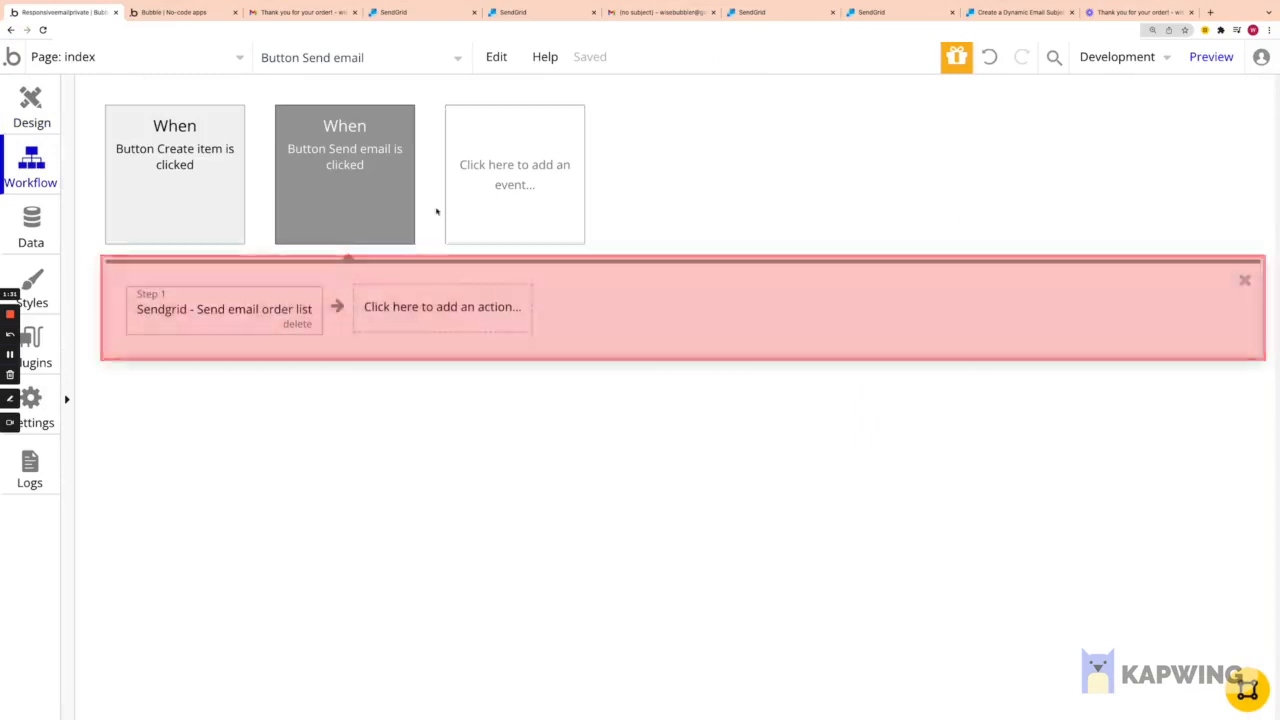
click(47, 351)
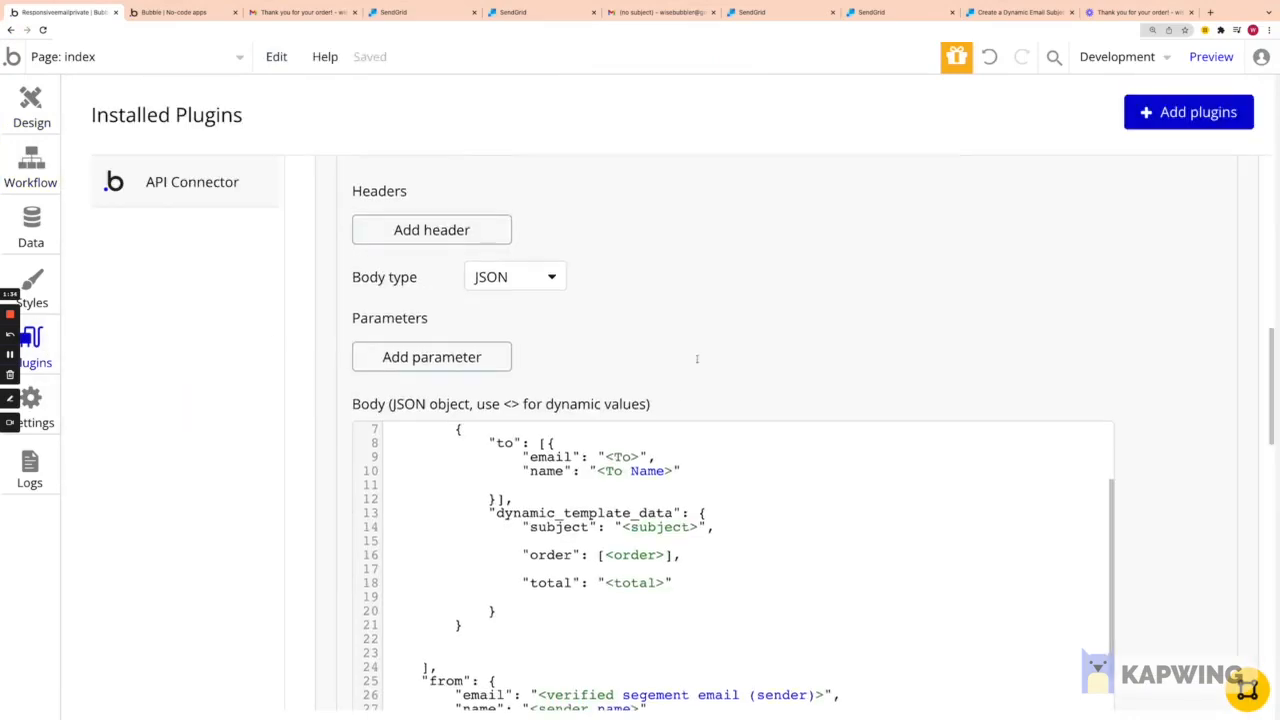
scroll(643, 380, up, 5)
scroll(643, 380, up, 4)
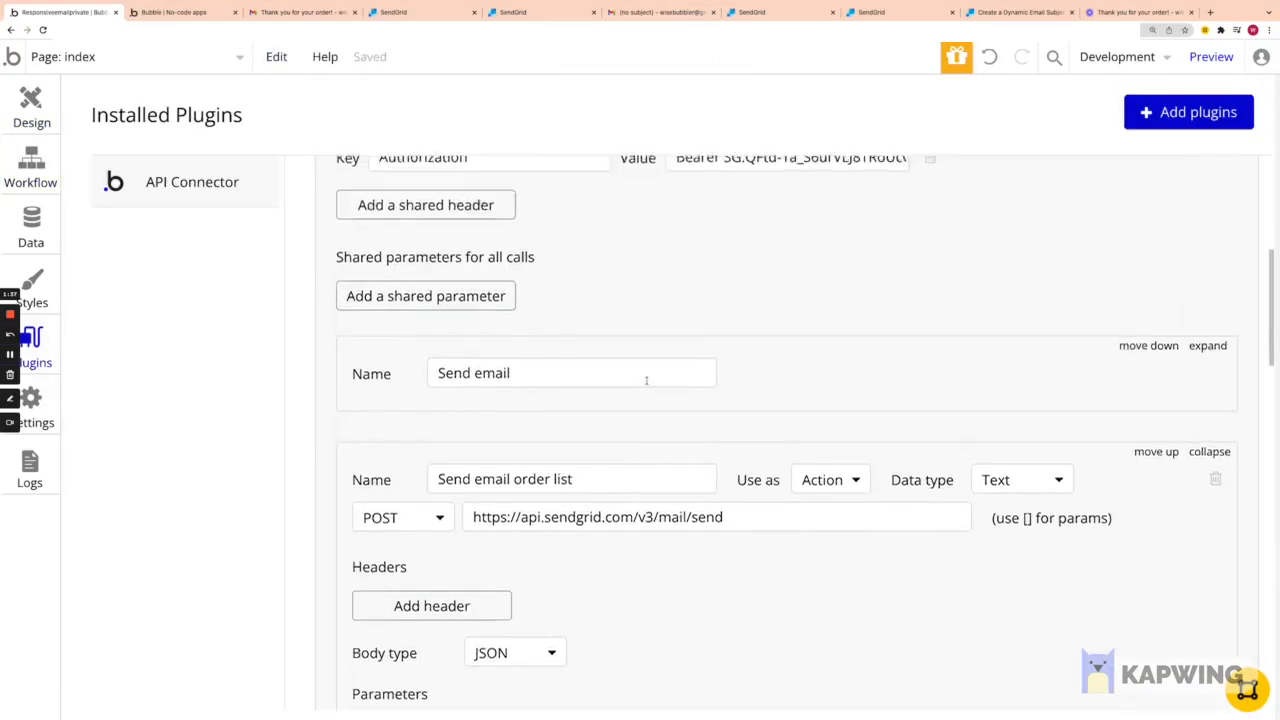
scroll(779, 411, down, 4)
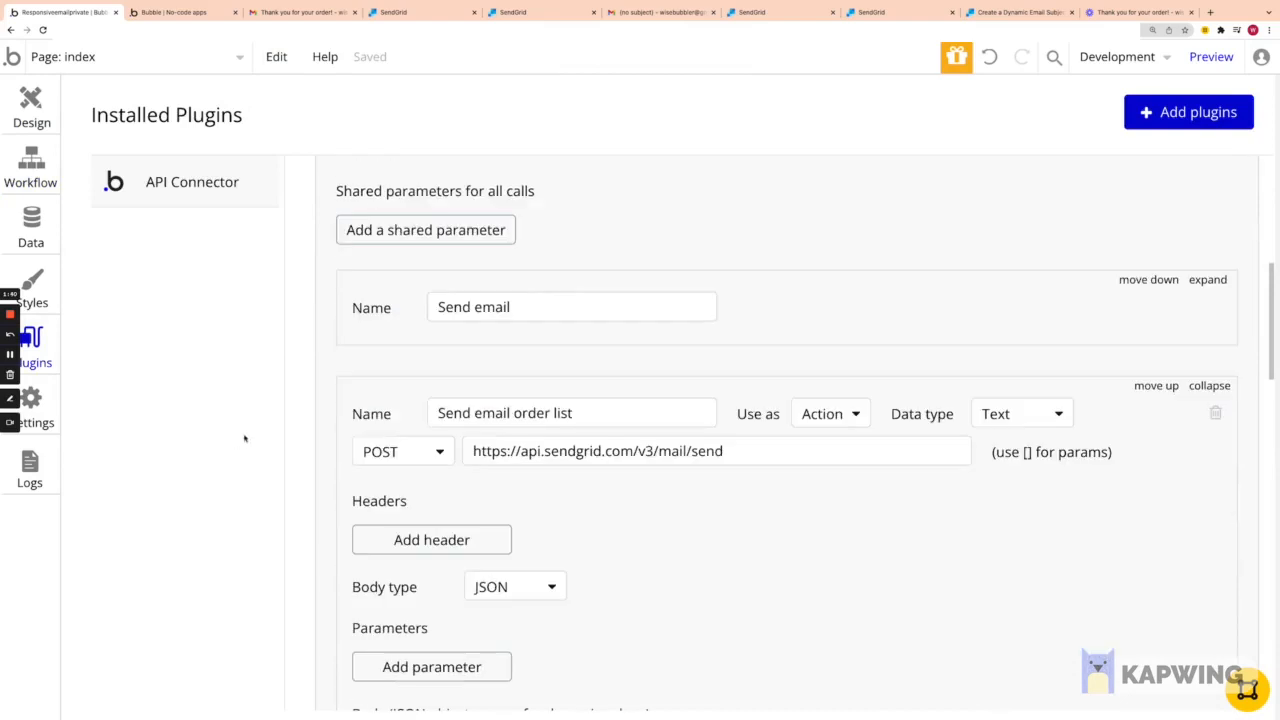
Step: Open the Send email order-list action and examine the expression supplying the order list
click(33, 170)
click(334, 196)
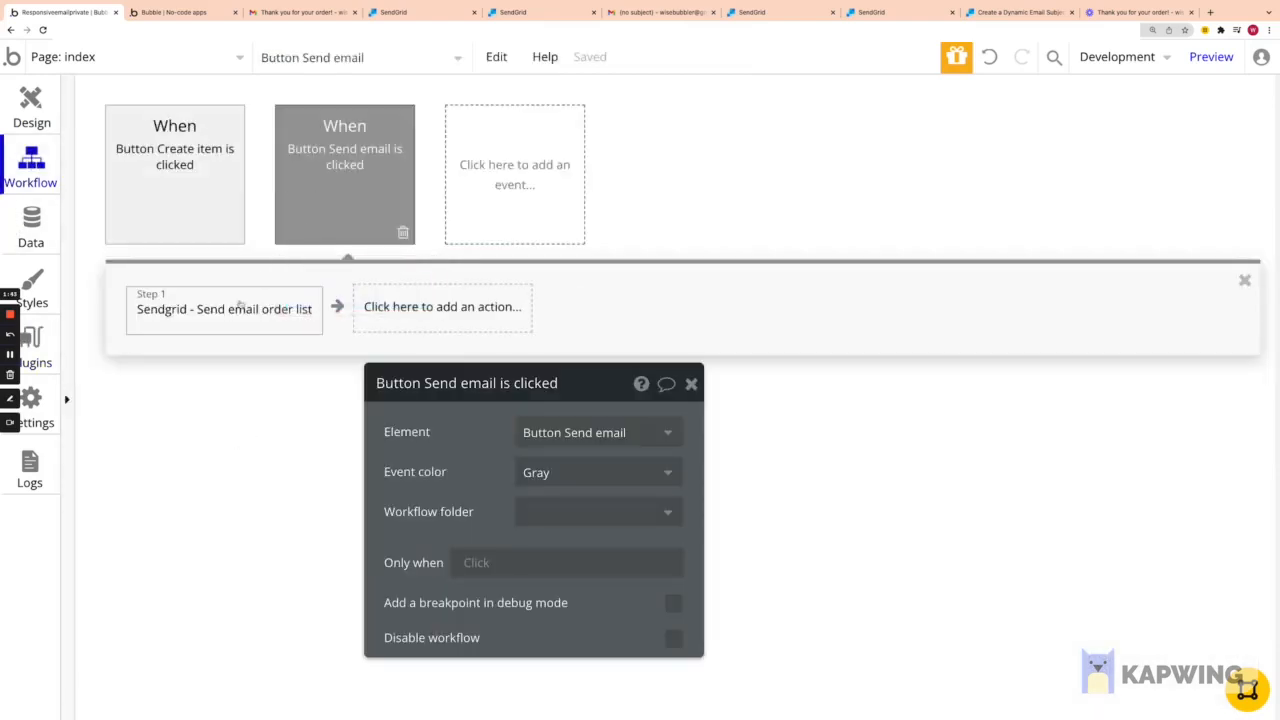
click(238, 319)
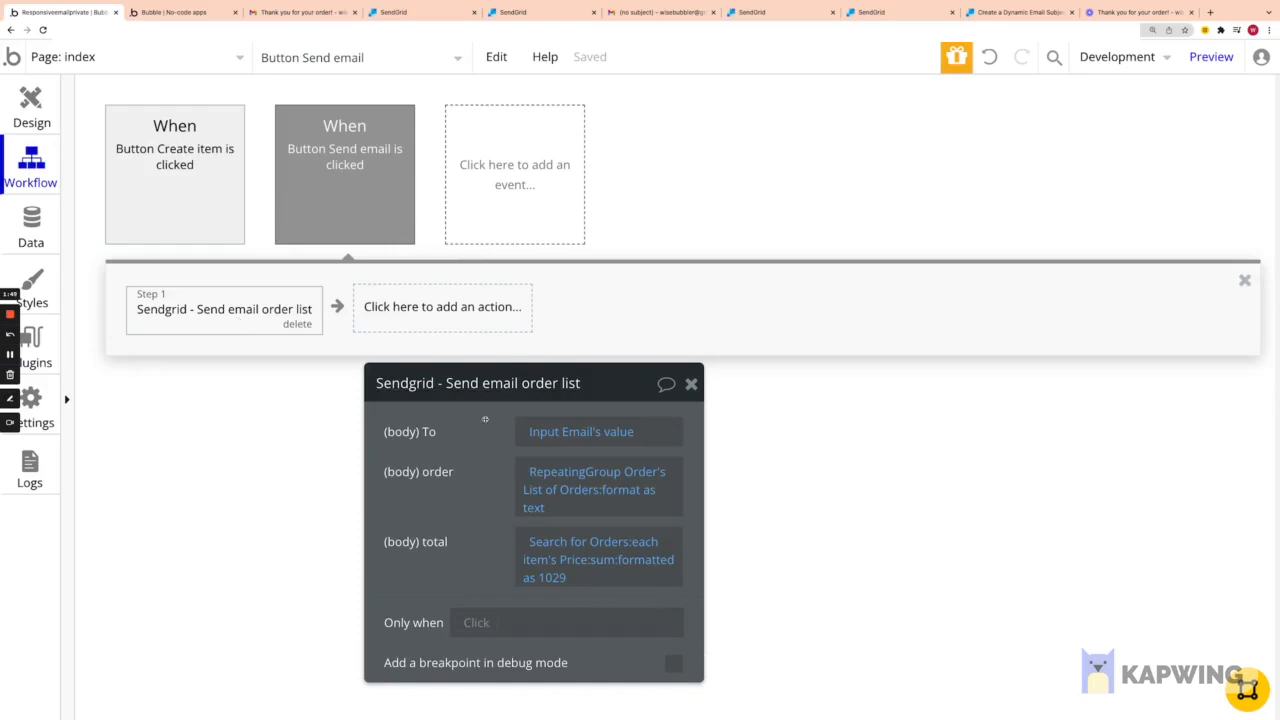
drag(504, 439, 642, 228)
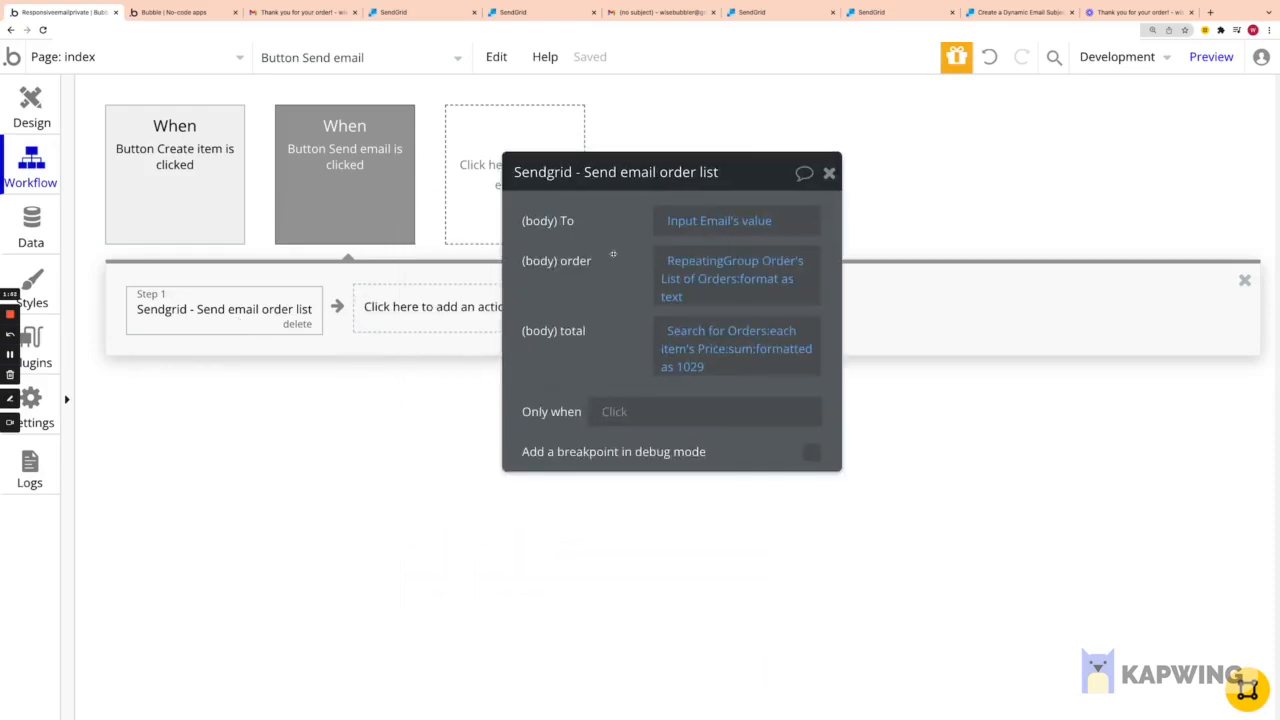
click(668, 260)
click(588, 322)
drag(621, 268, 484, 257)
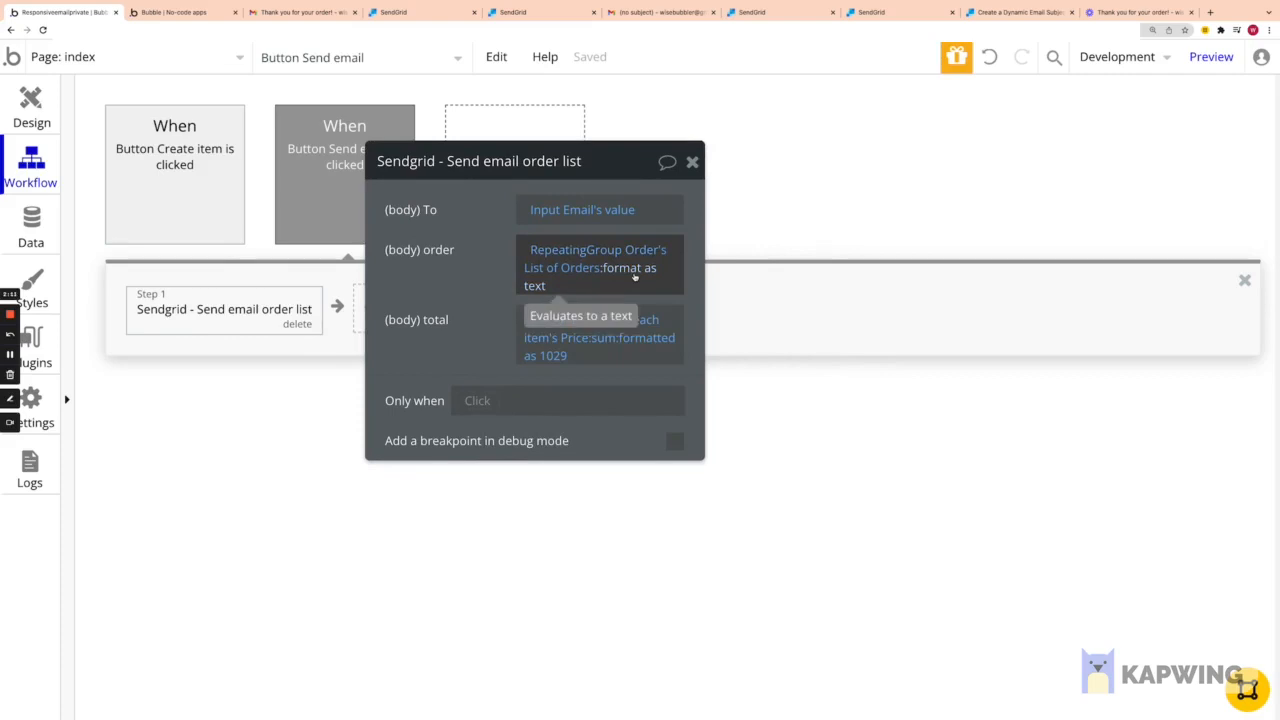
drag(481, 255, 452, 261)
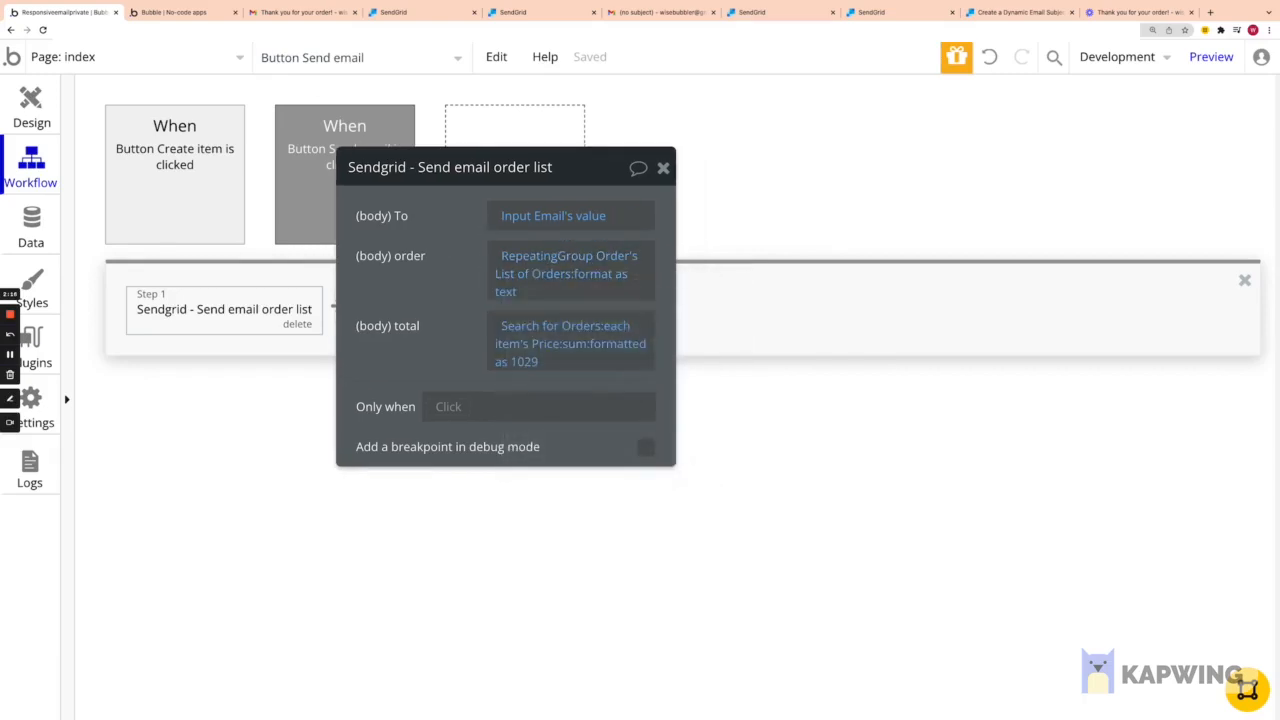
Step: Compare the preview and Gmail receipt, then open the order list's ':format as text' settings
click(197, 12)
scroll(540, 360, down, 3)
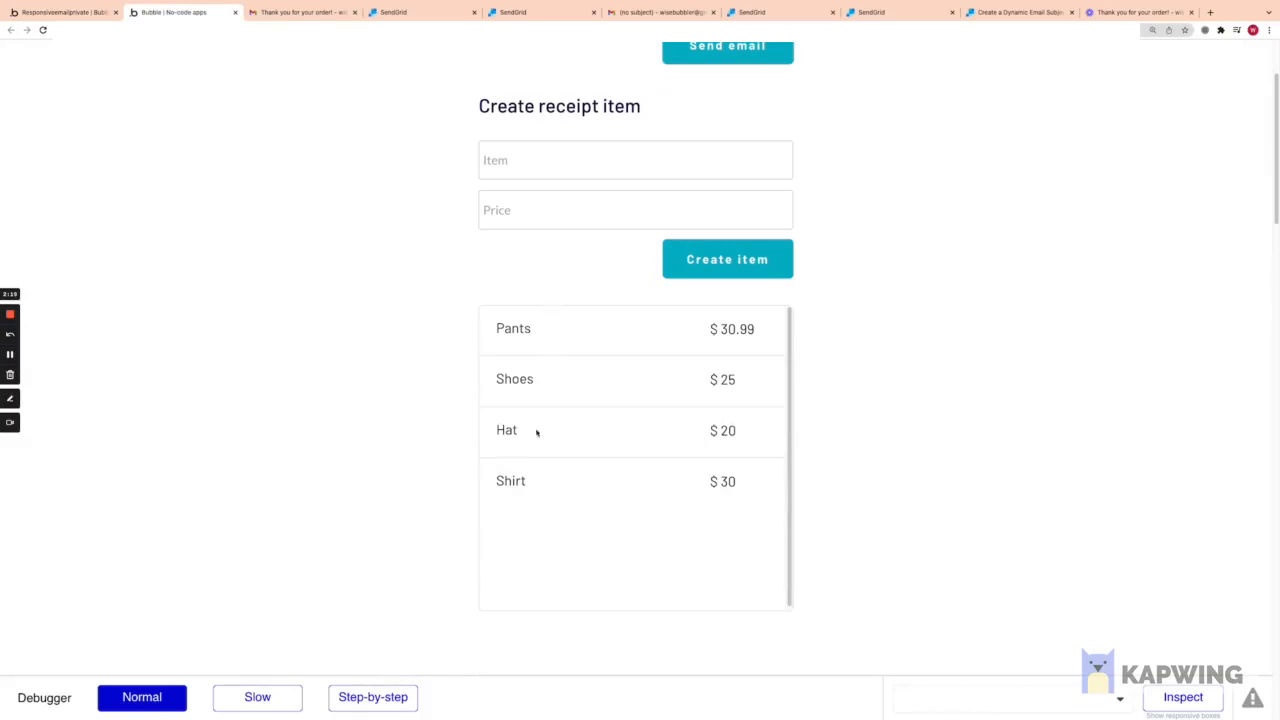
click(292, 12)
click(196, 13)
click(60, 13)
drag(611, 343, 553, 337)
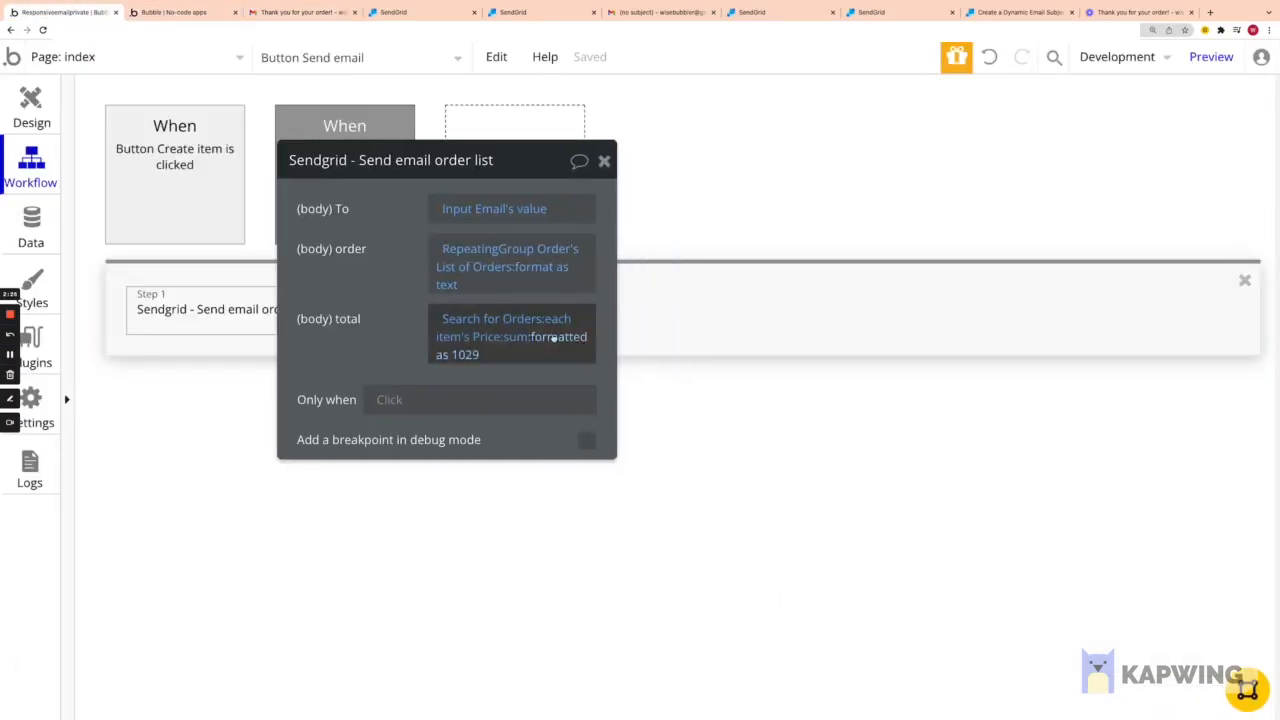
click(541, 270)
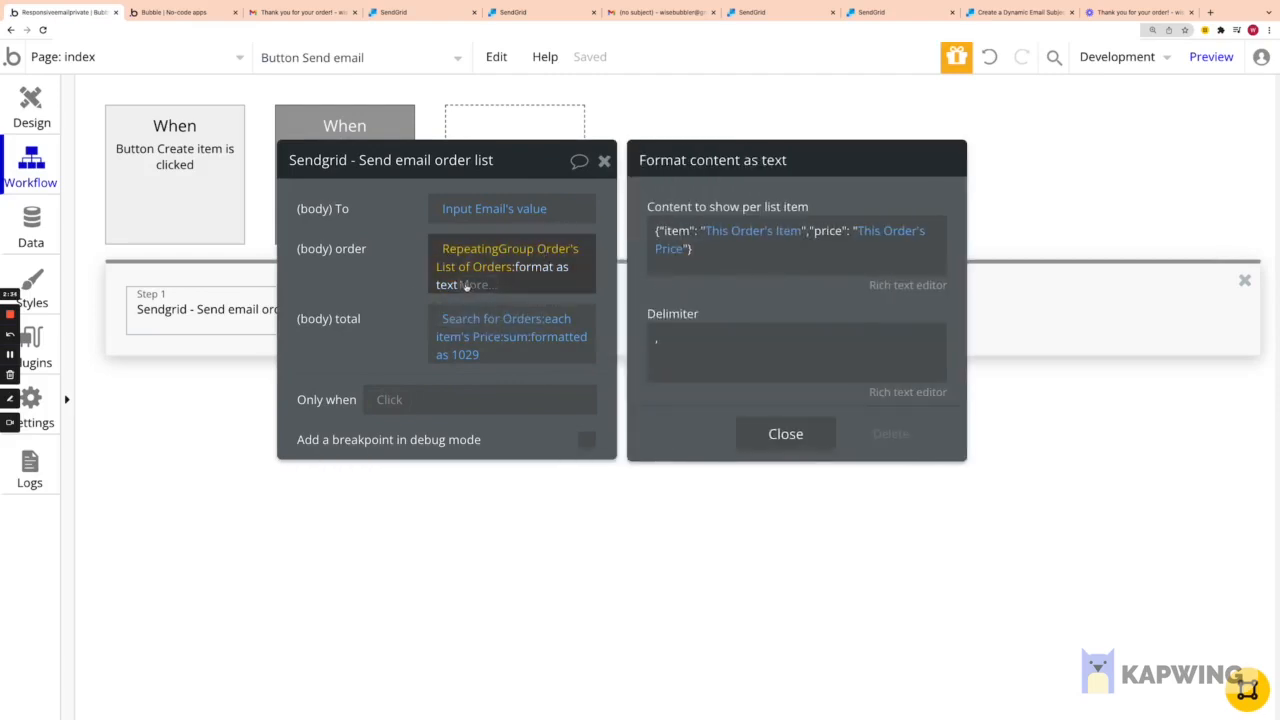
Step: Keep the comma delimiter, add a space after "item": in the per-order content, then open the json page
drag(687, 285, 646, 296)
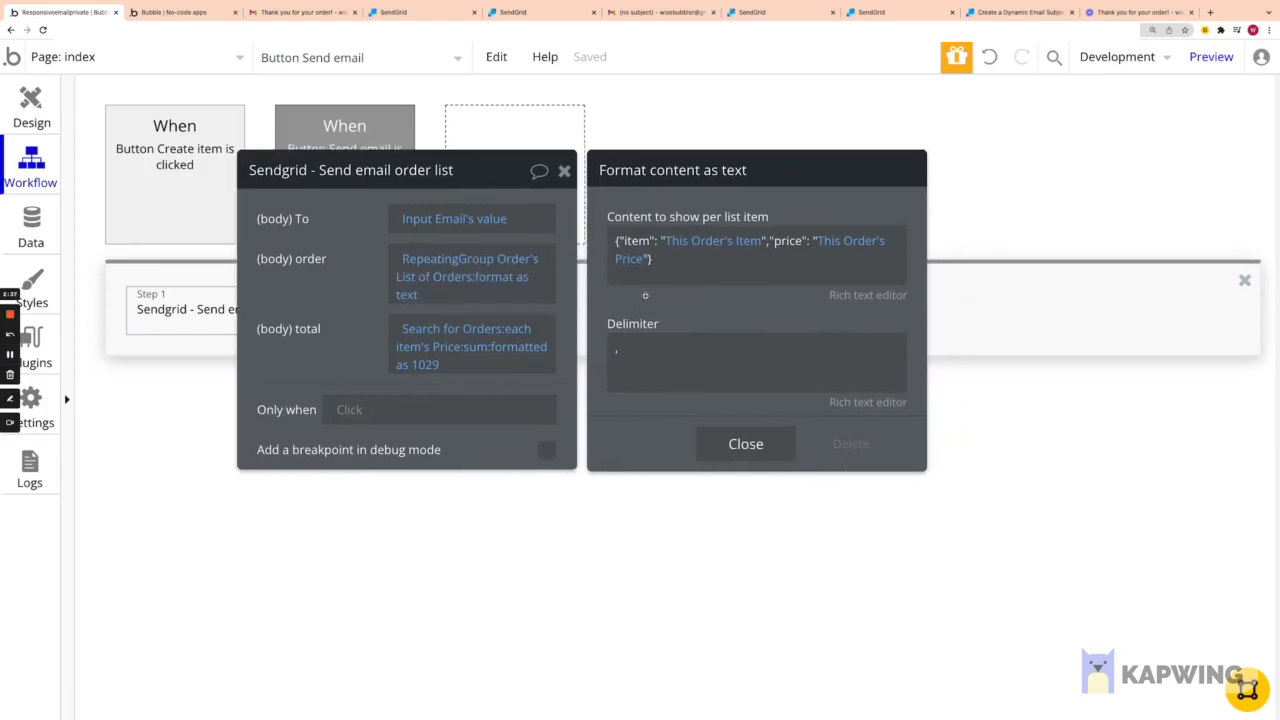
drag(719, 317, 689, 322)
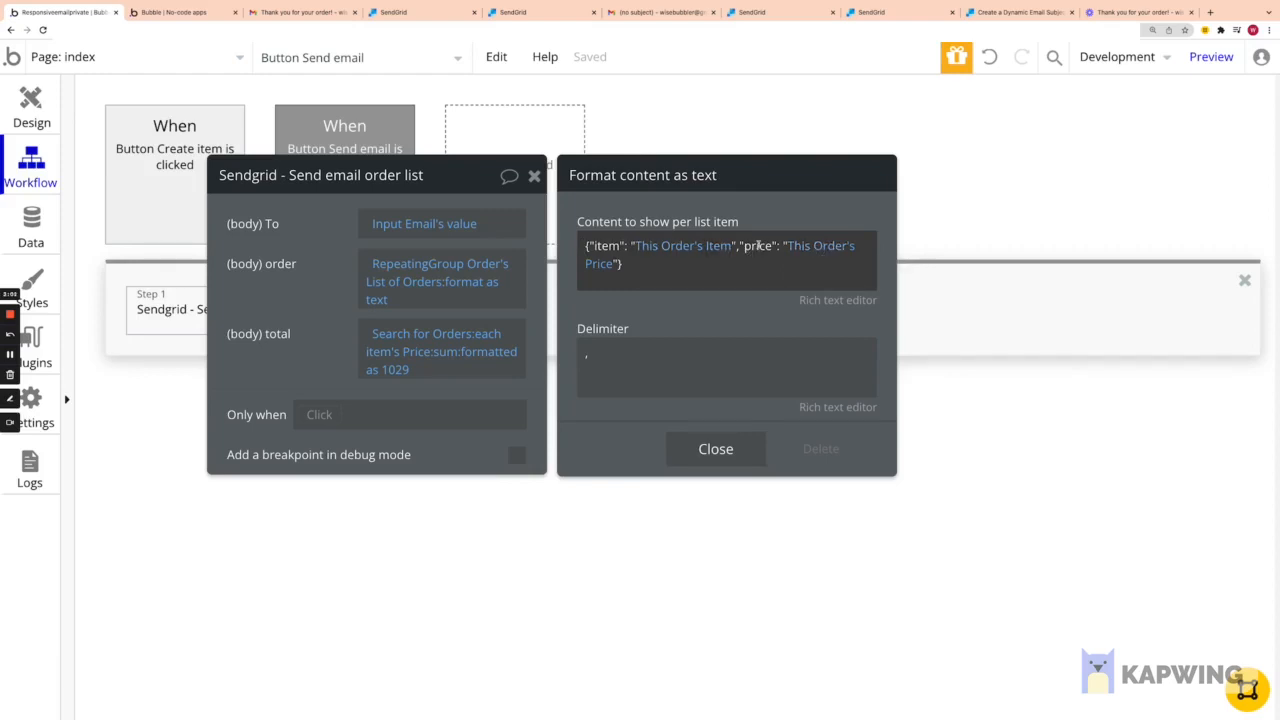
double_click(607, 348)
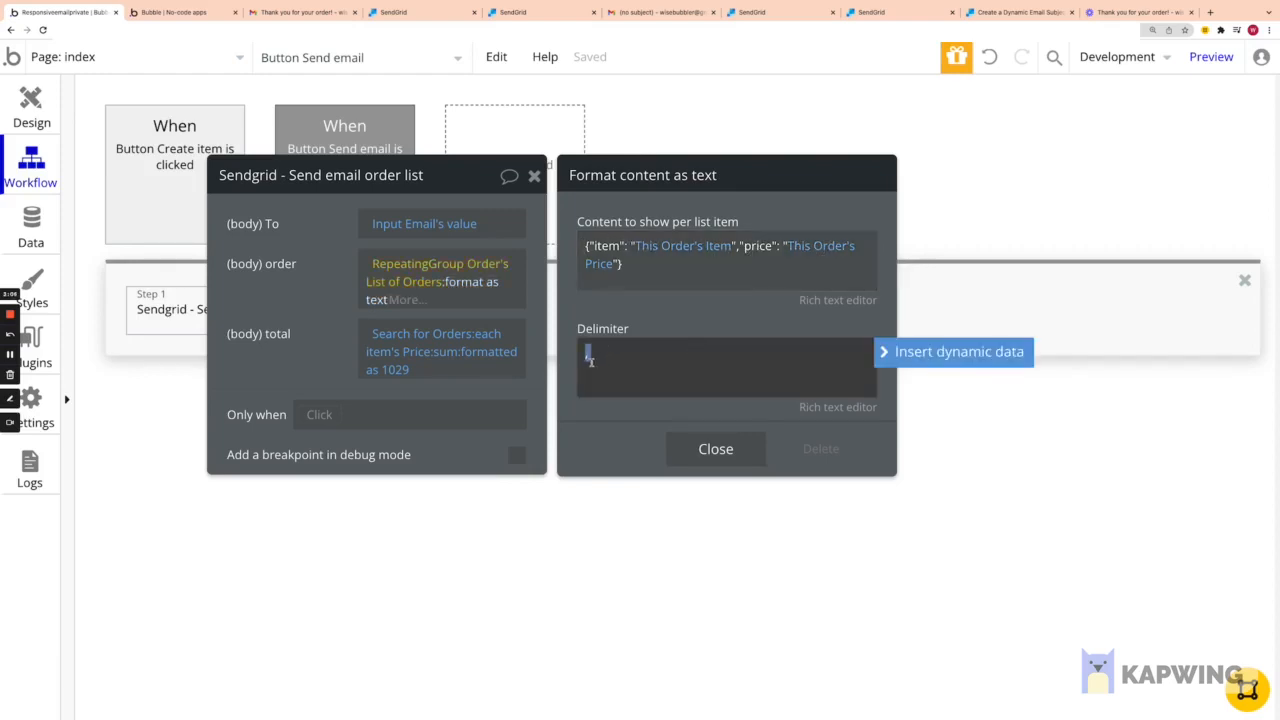
click(621, 314)
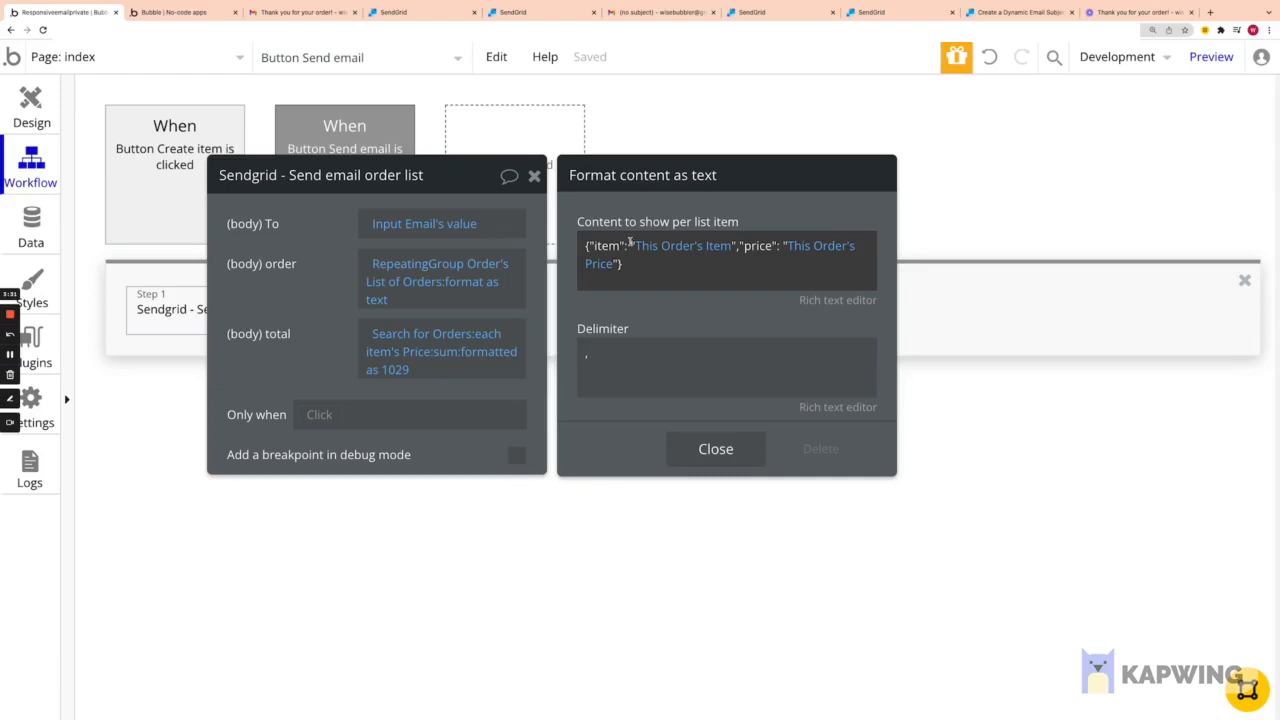
click(630, 245)
click(73, 56)
click(80, 150)
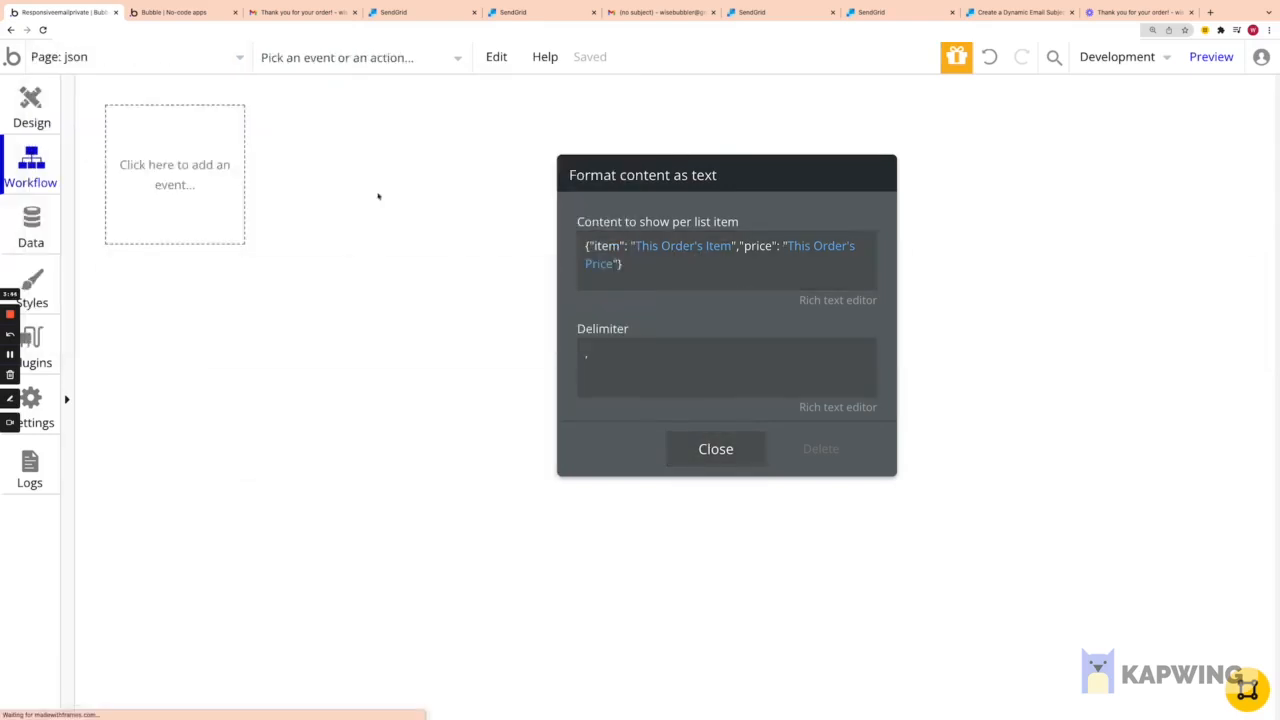
Step: Go from the json page back to the index page's Send email workflow and review its SendGrid step
click(31, 103)
scroll(677, 316, down, 1)
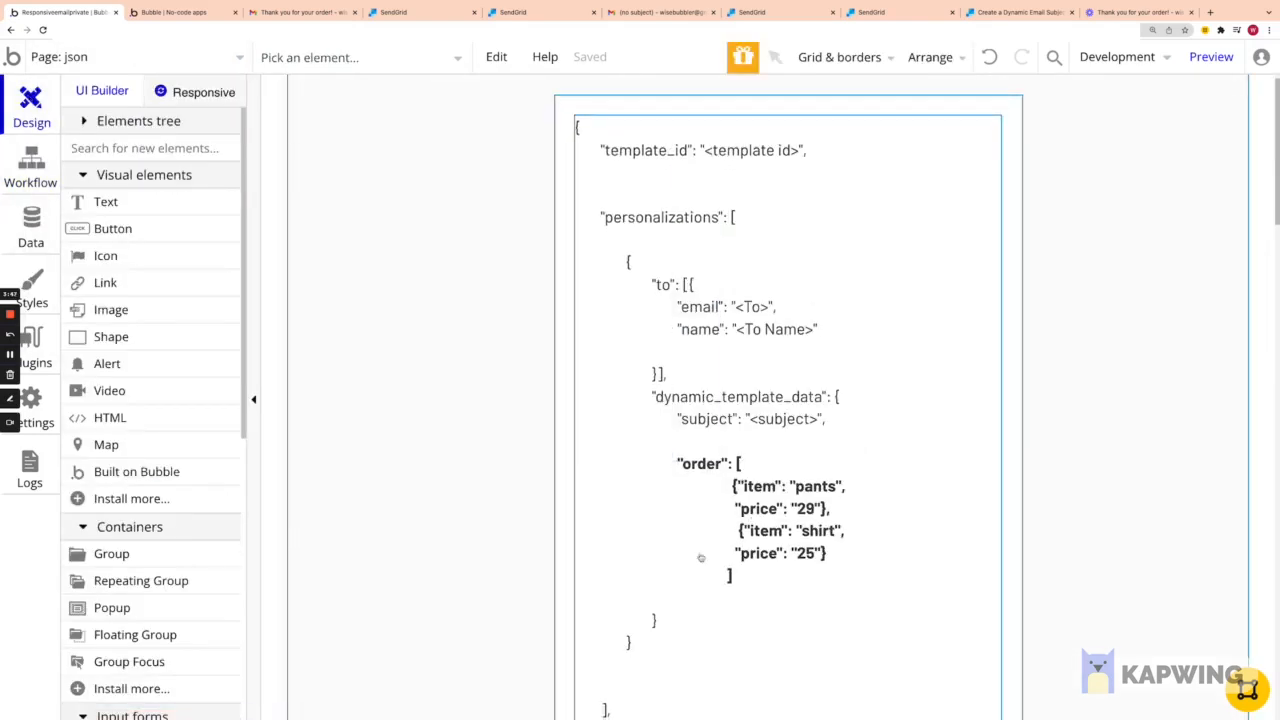
click(64, 60)
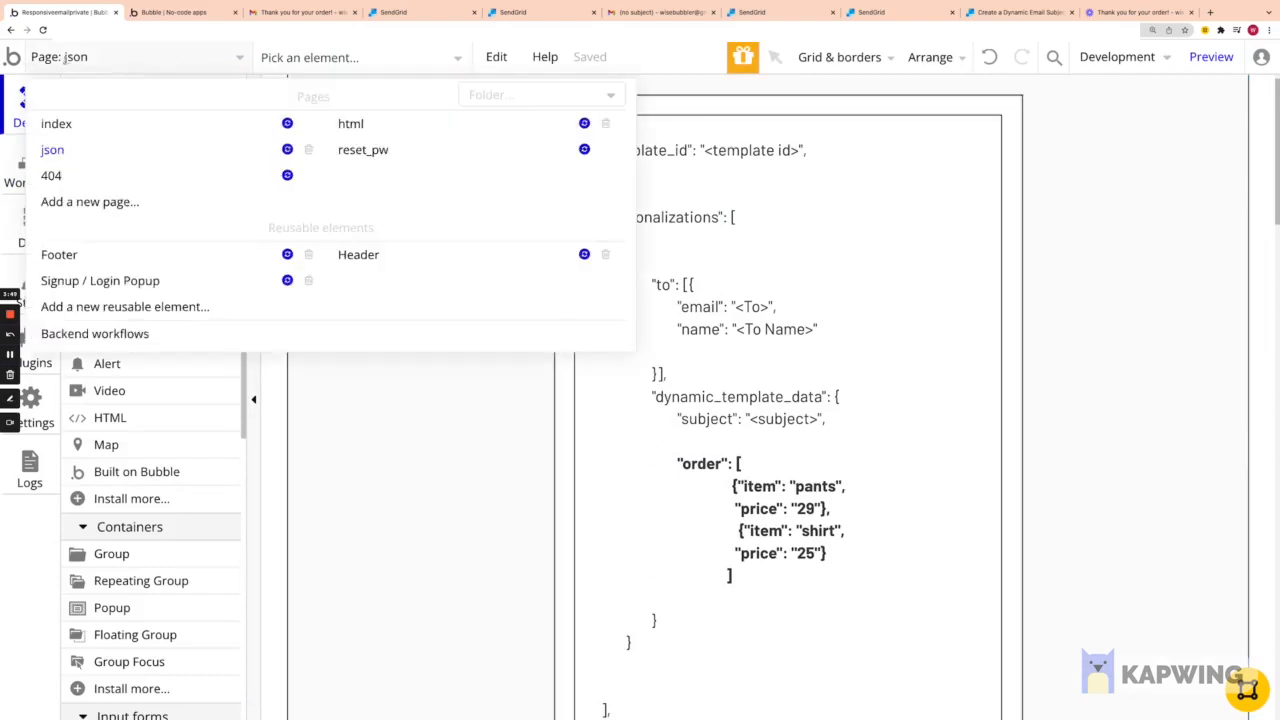
click(152, 125)
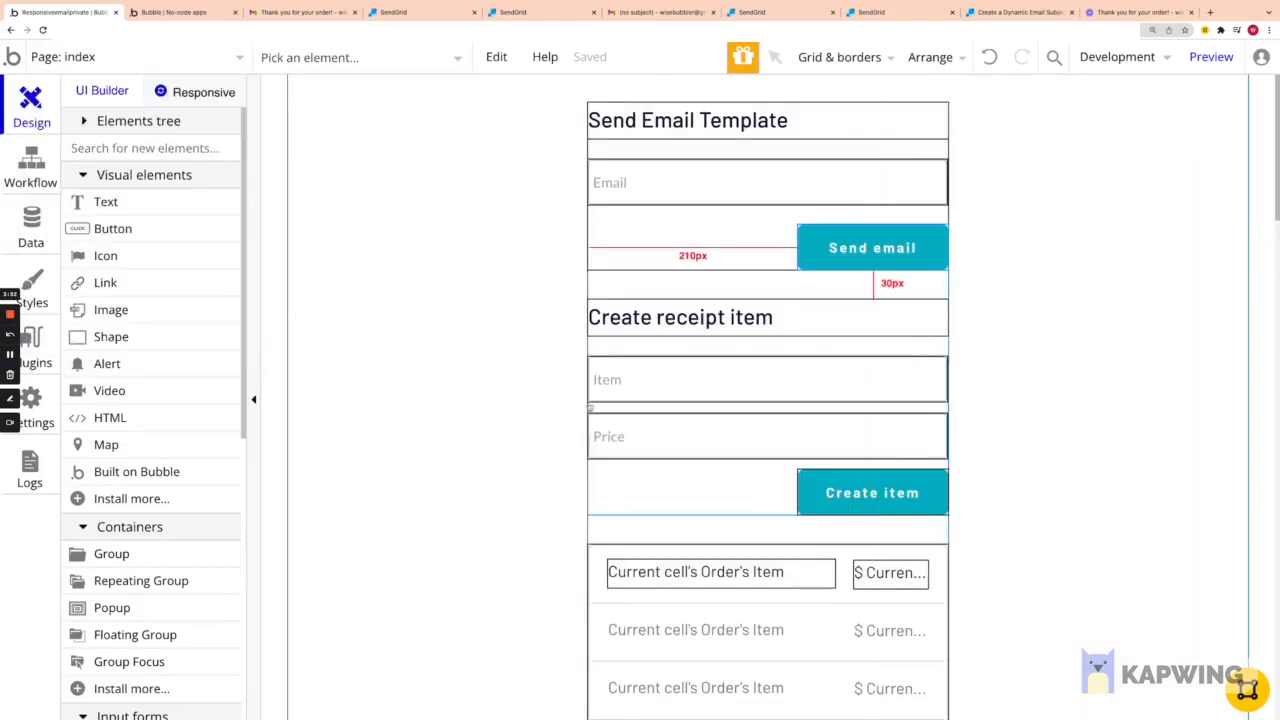
click(31, 168)
click(318, 181)
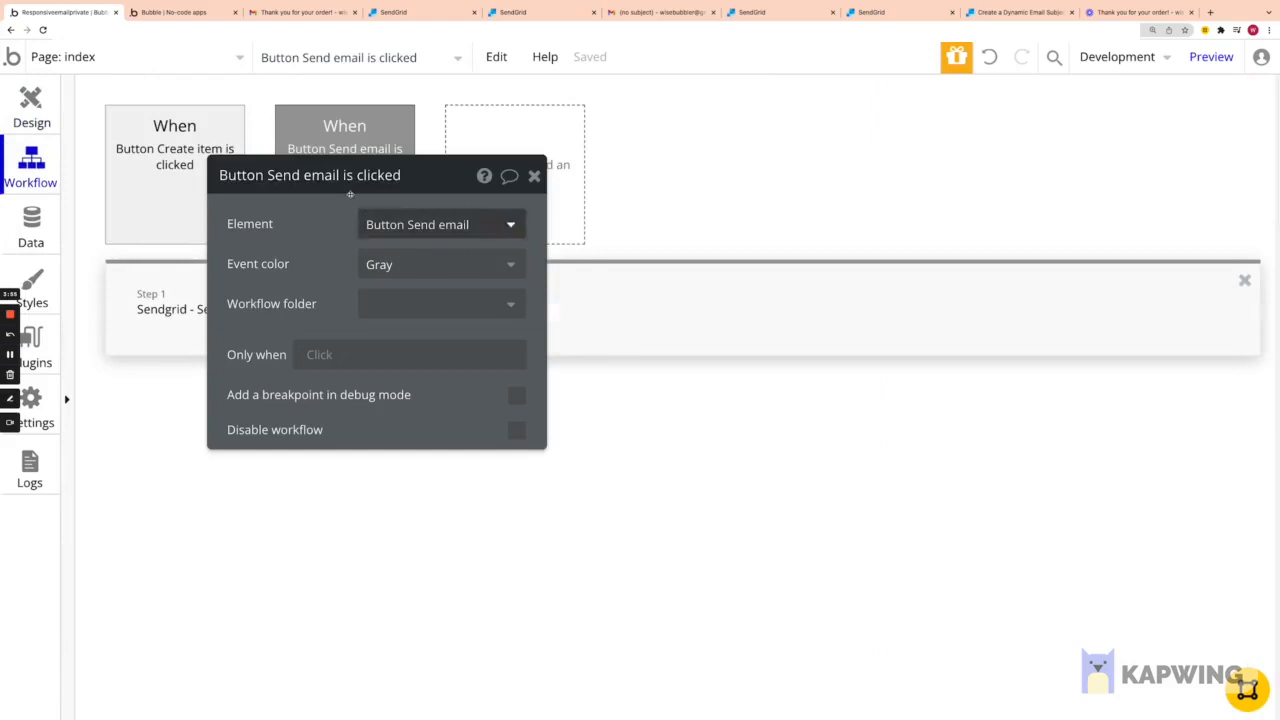
click(532, 177)
click(177, 309)
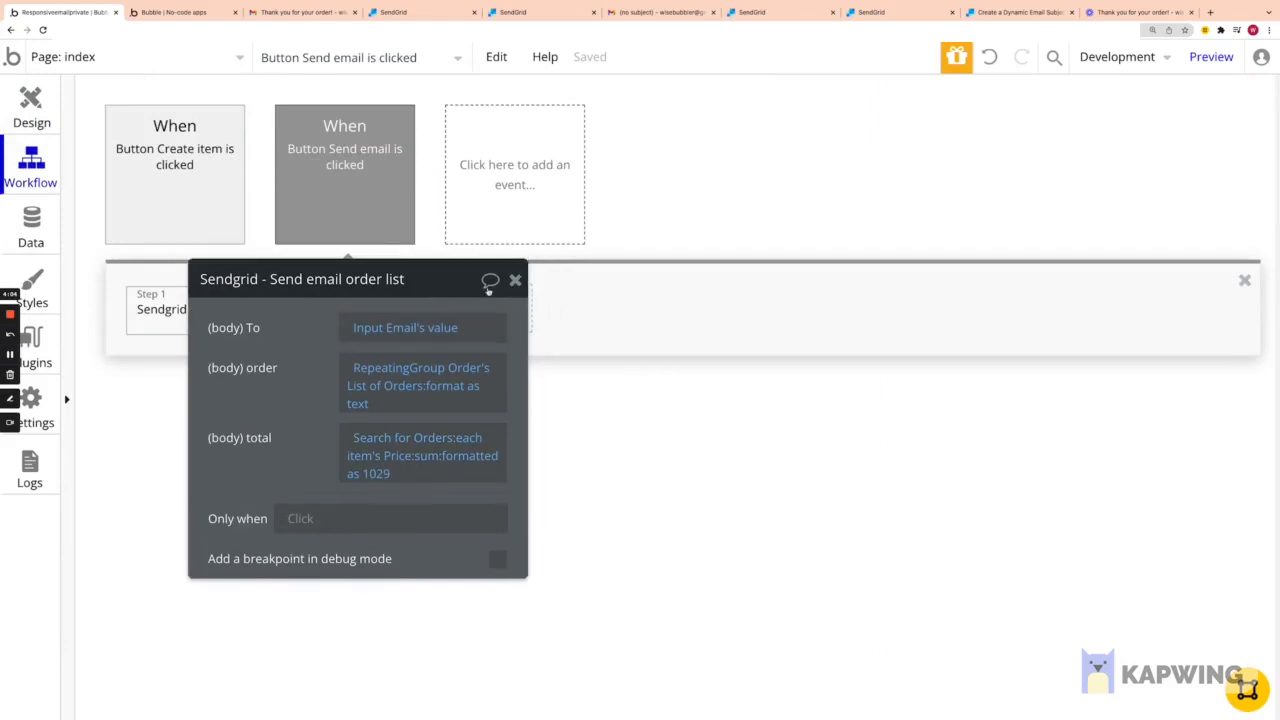
click(515, 280)
Step: Review the SendGrid template's HTML with its {{#each order}} loop, leaving the code unchanged
click(780, 9)
click(868, 12)
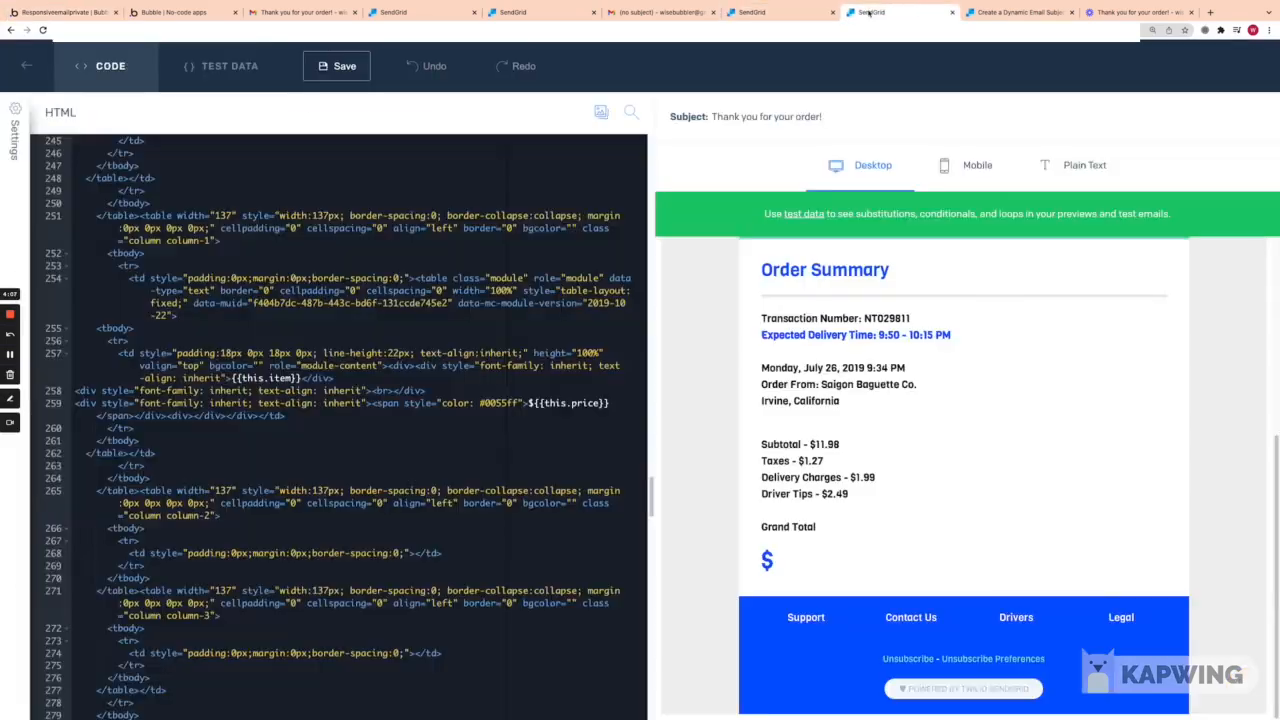
scroll(315, 451, up, 3)
scroll(823, 388, up, 1)
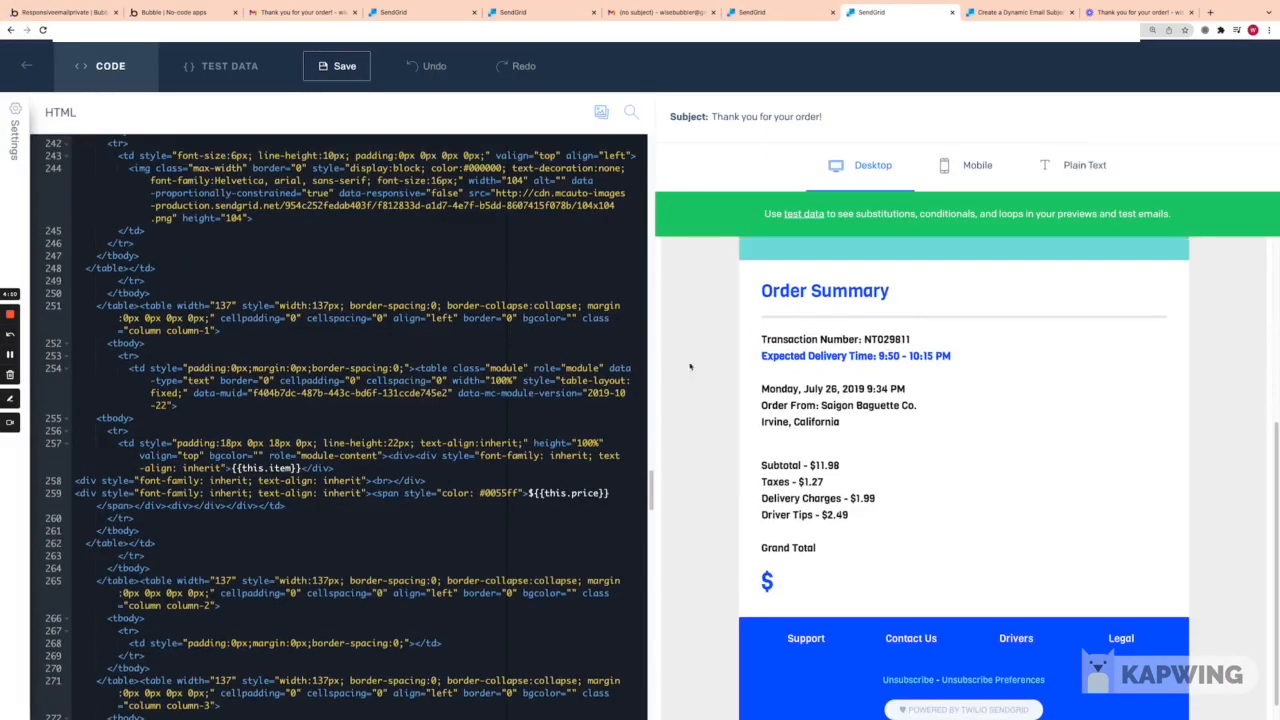
scroll(553, 384, down, 10)
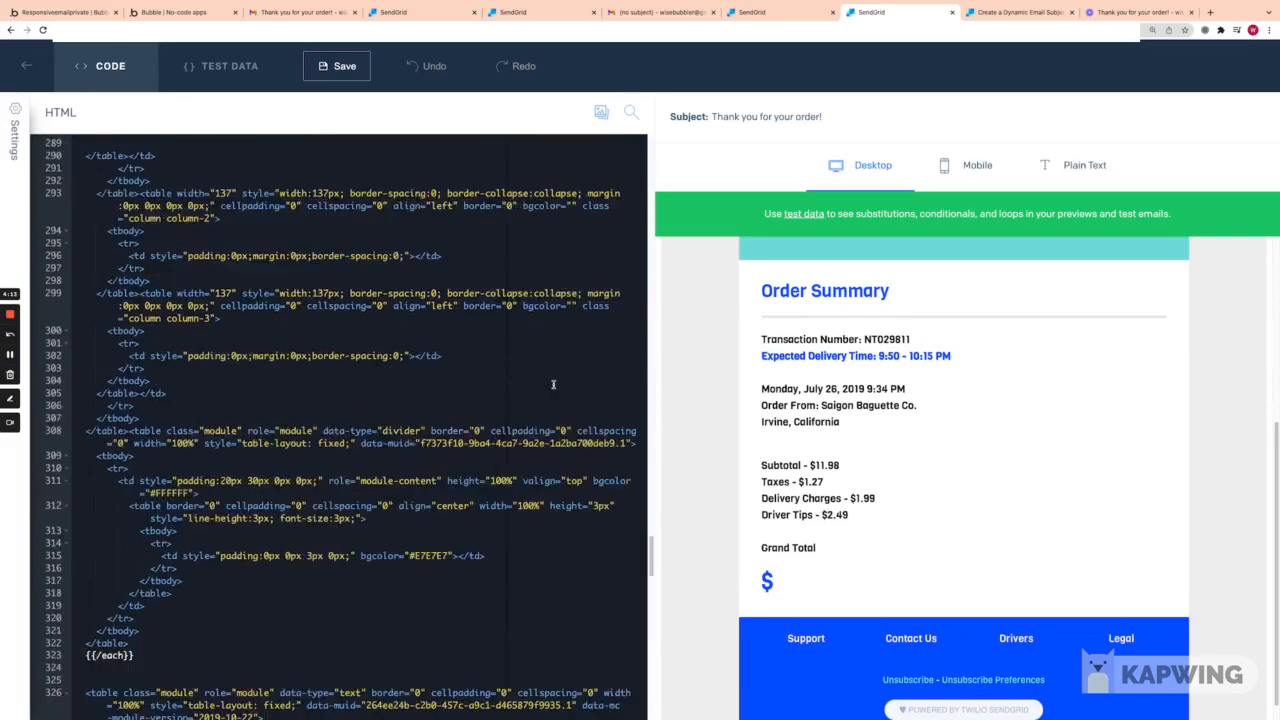
scroll(553, 384, down, 5)
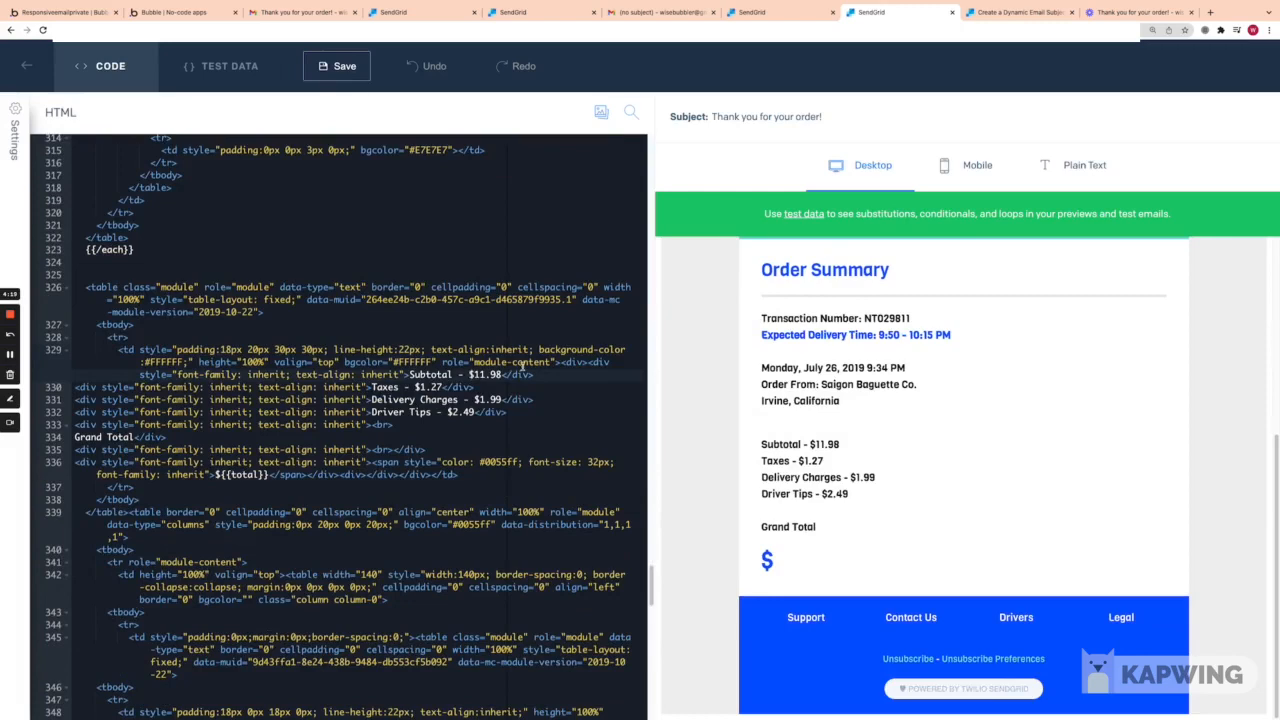
text({{)
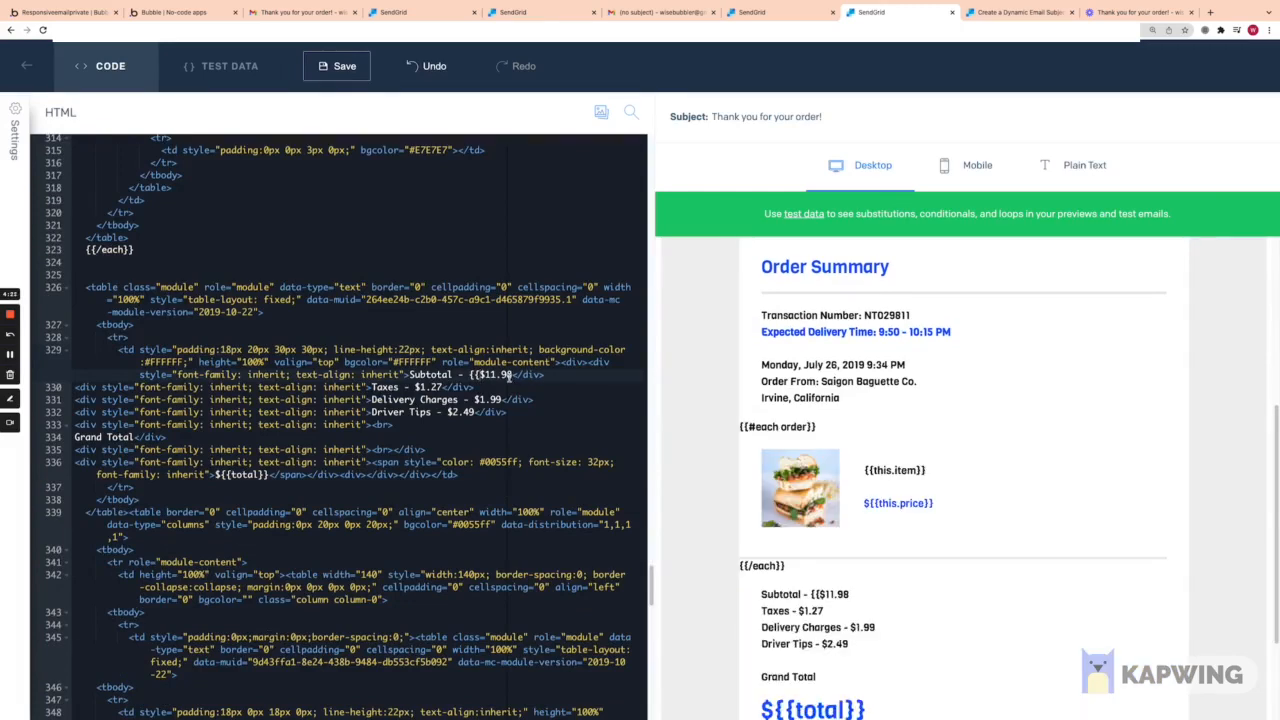
key(BackSpace)
key(BackSpace)
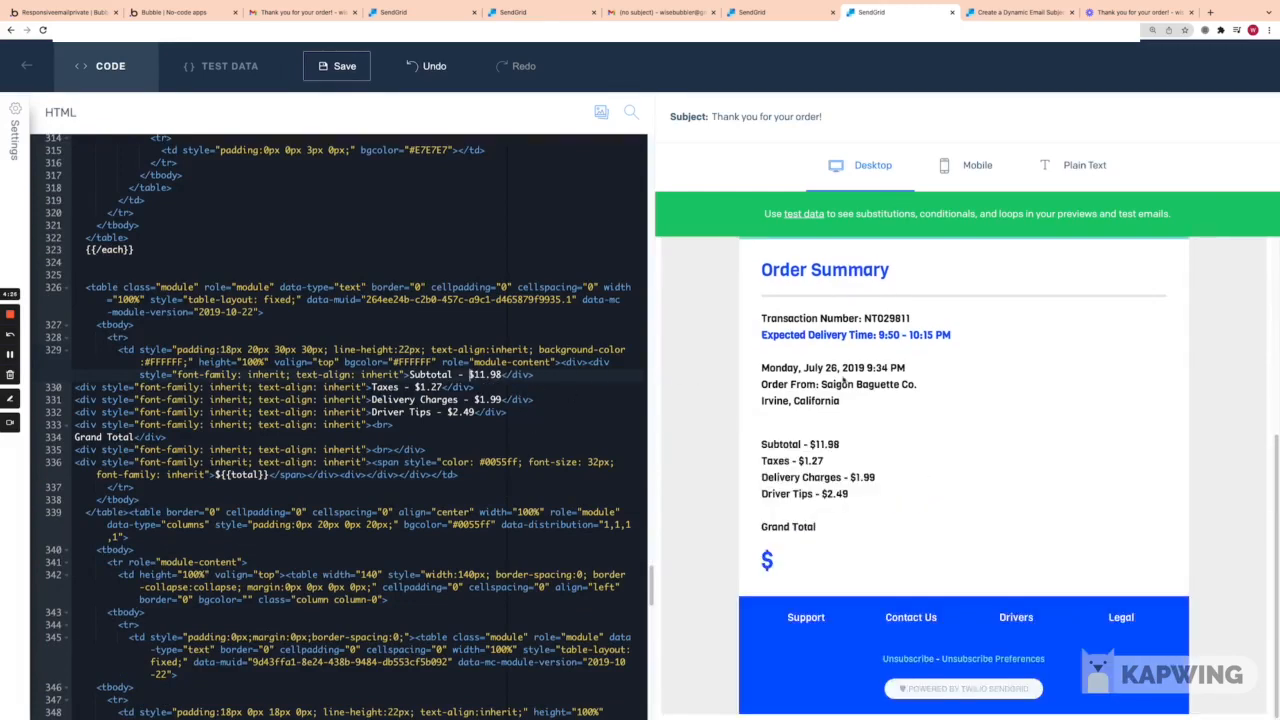
scroll(592, 406, down, 6)
scroll(592, 406, down, 4)
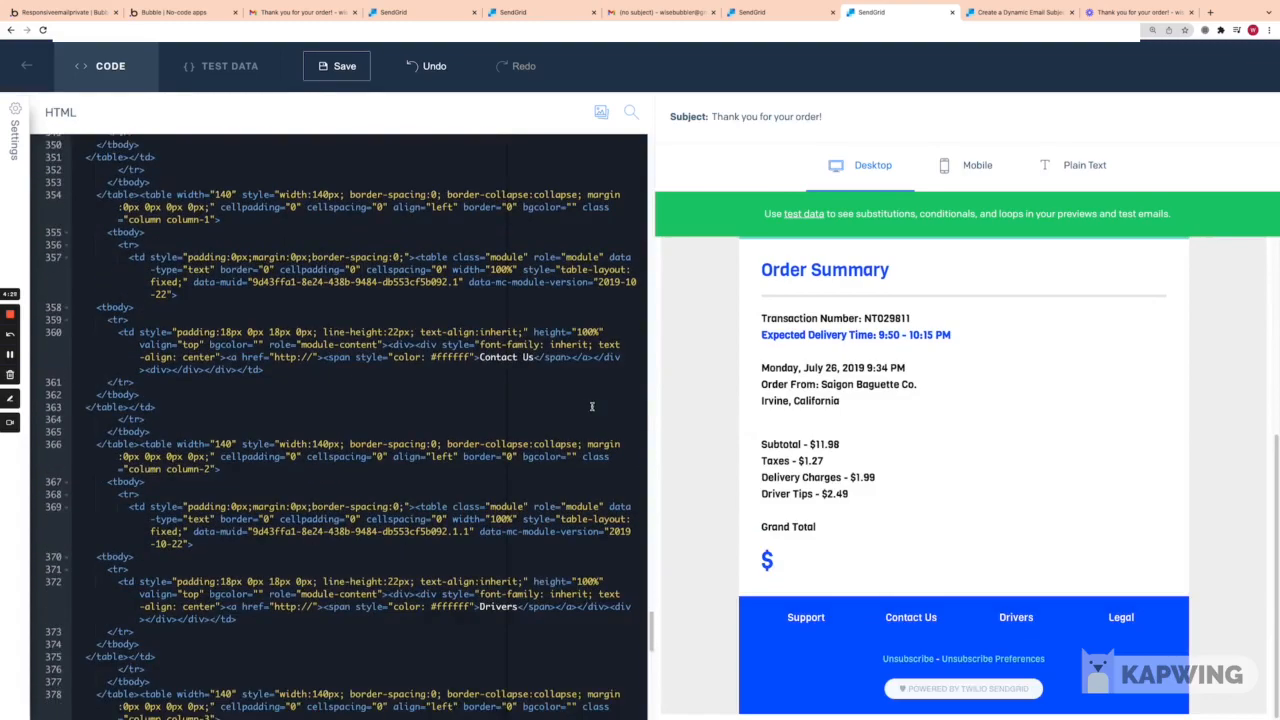
scroll(592, 389, down, 5)
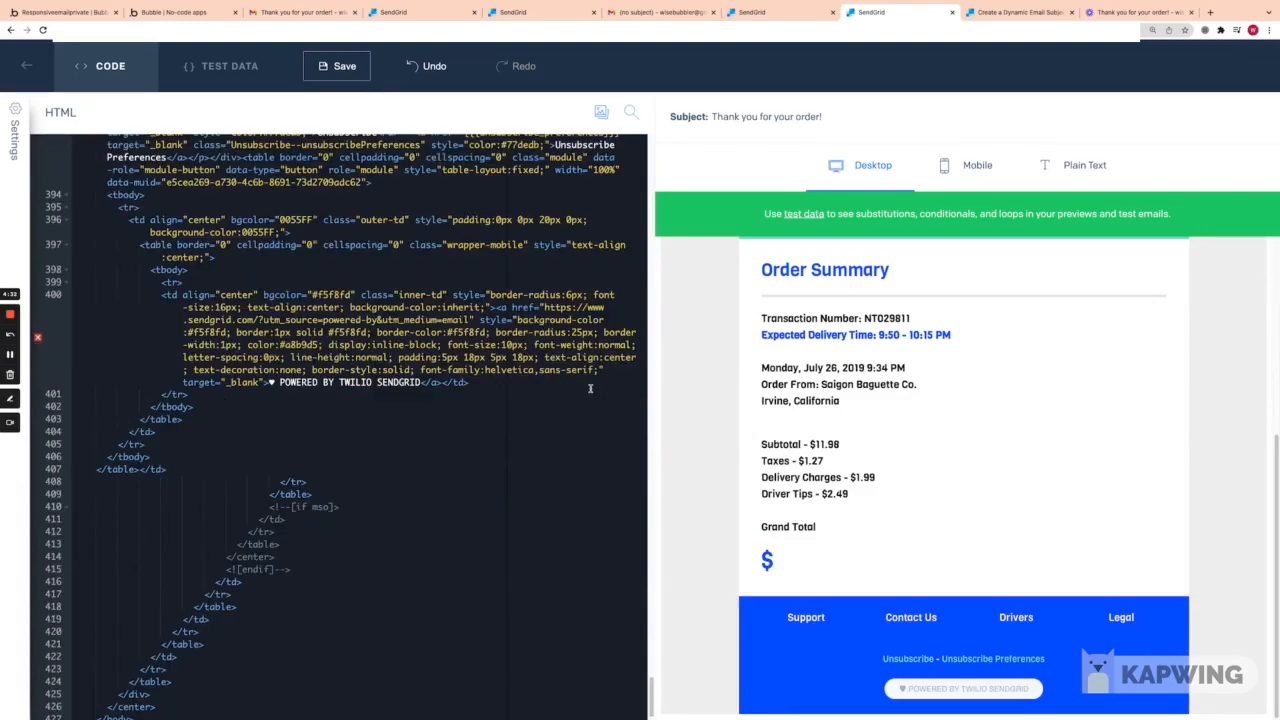
scroll(590, 389, up, 20)
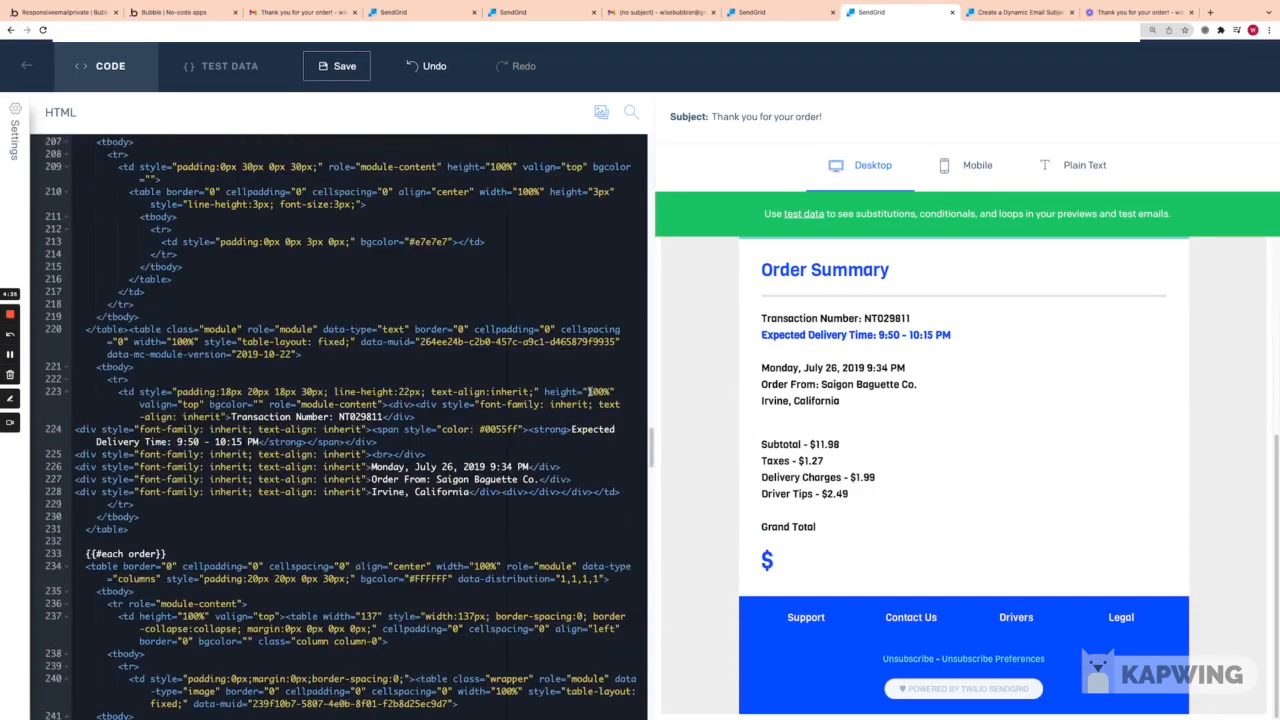
Step: Check the received receipt in Gmail and return to the running app's order list
click(523, 13)
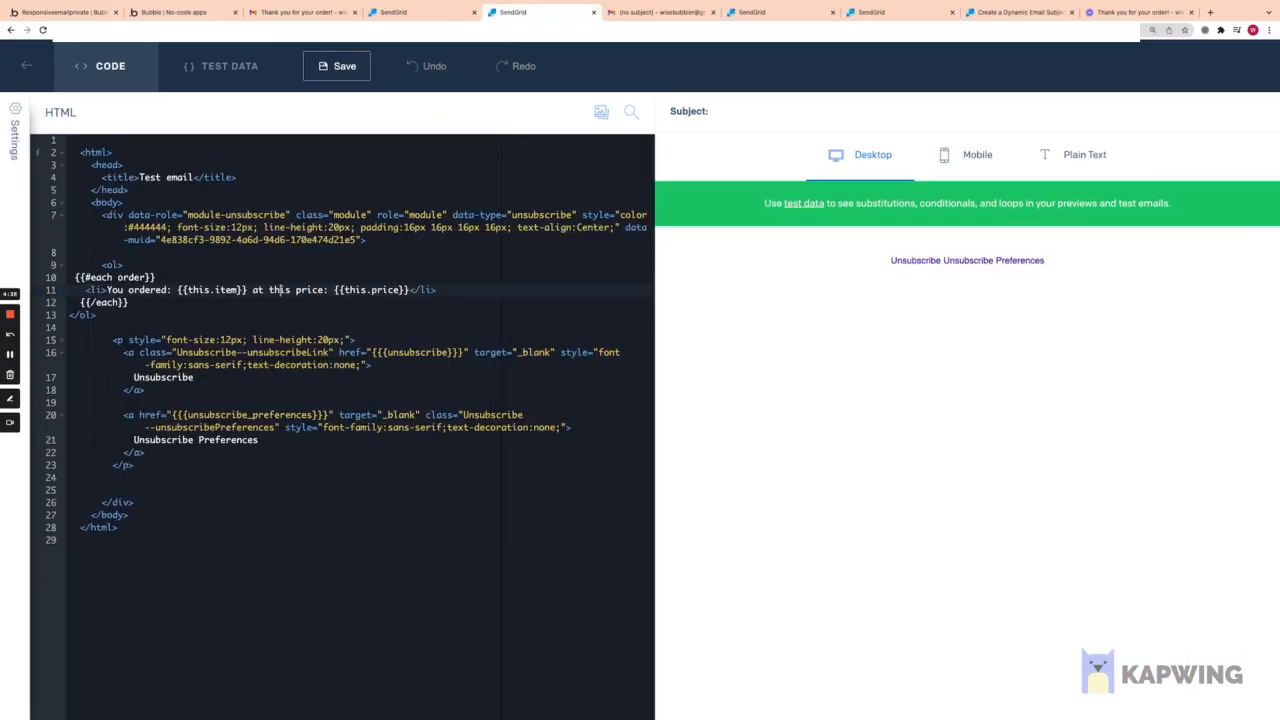
click(300, 12)
scroll(532, 355, down, 11)
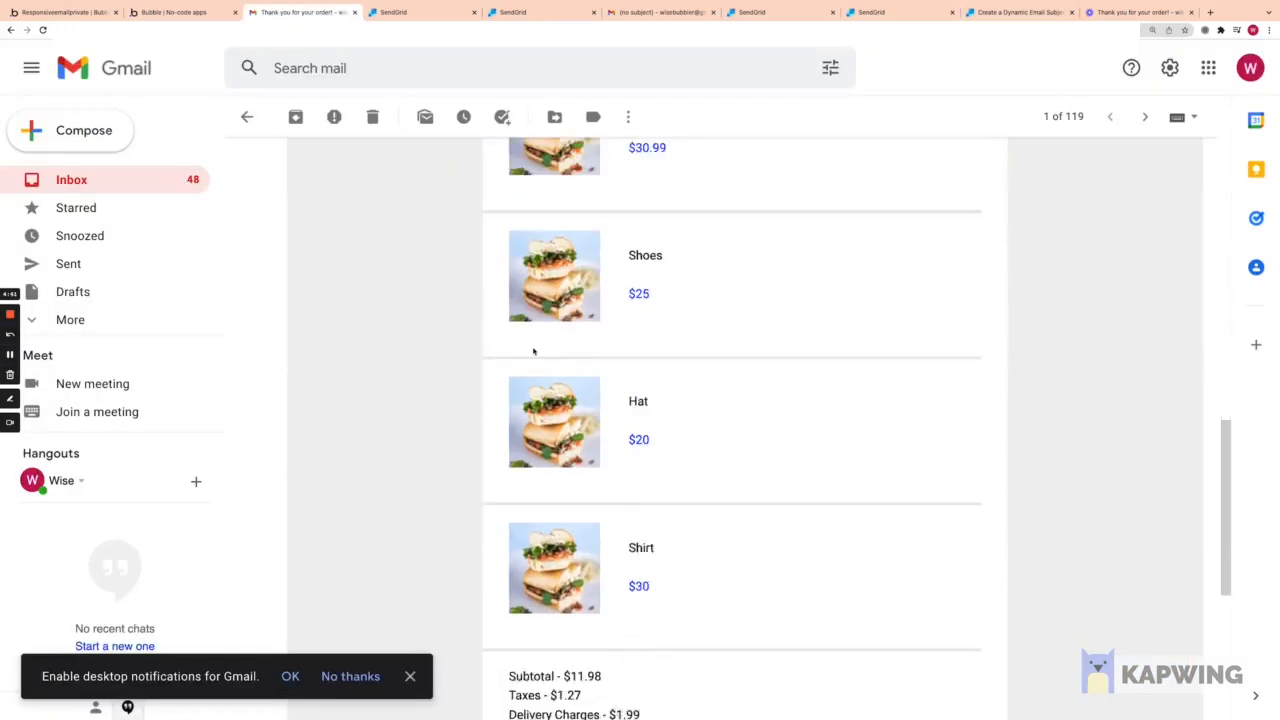
scroll(745, 420, up, 6)
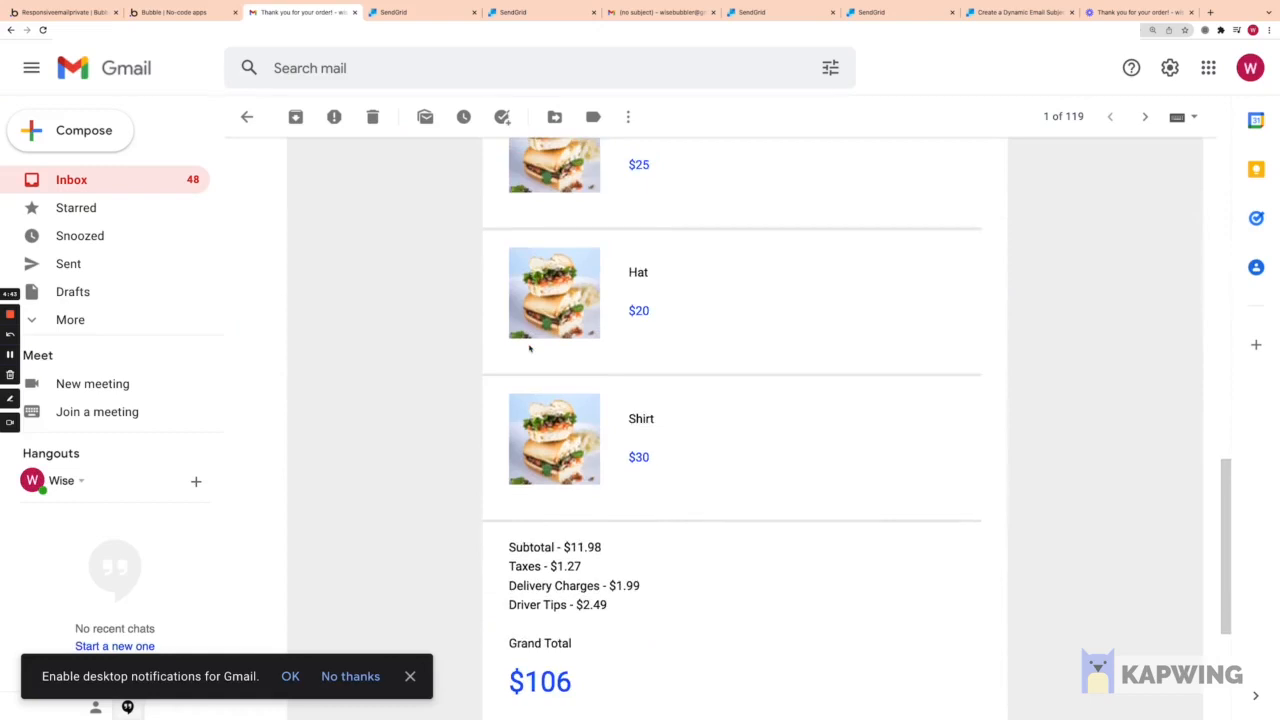
click(174, 12)
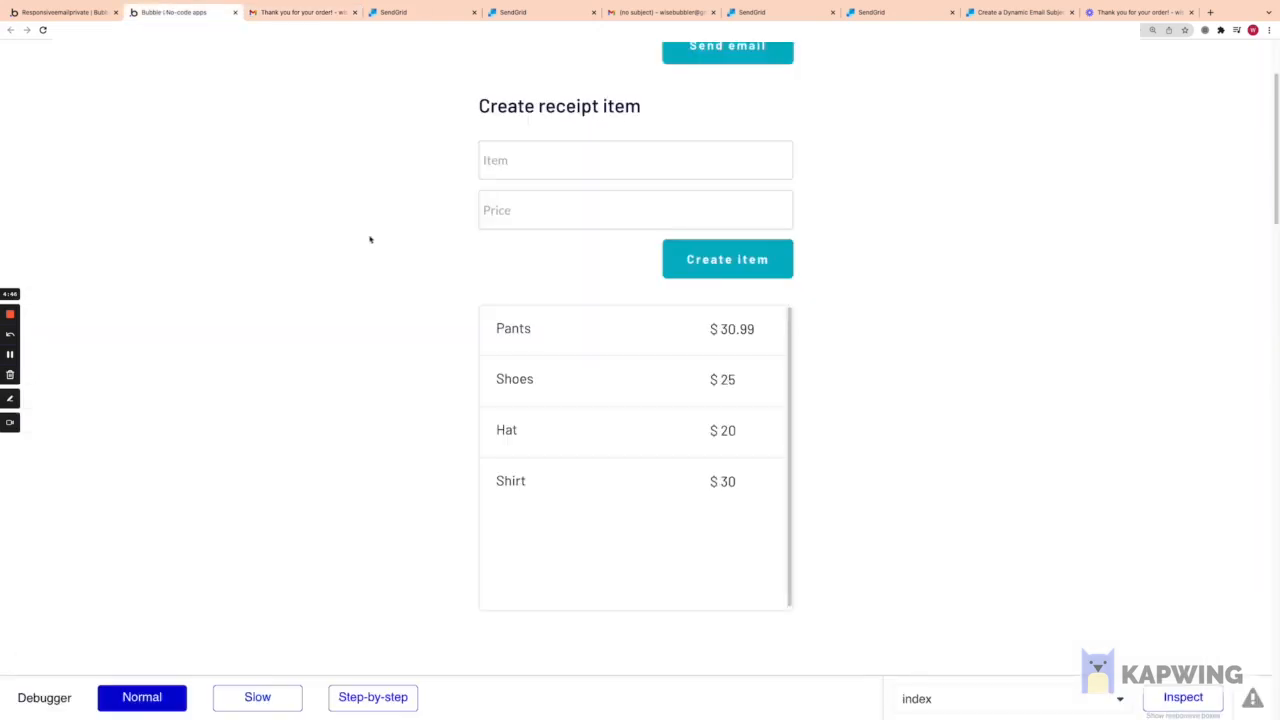
Step: Return to the Bubble editor and show the index page's design with its email and receipt item forms
scroll(357, 300, up, 2)
click(60, 12)
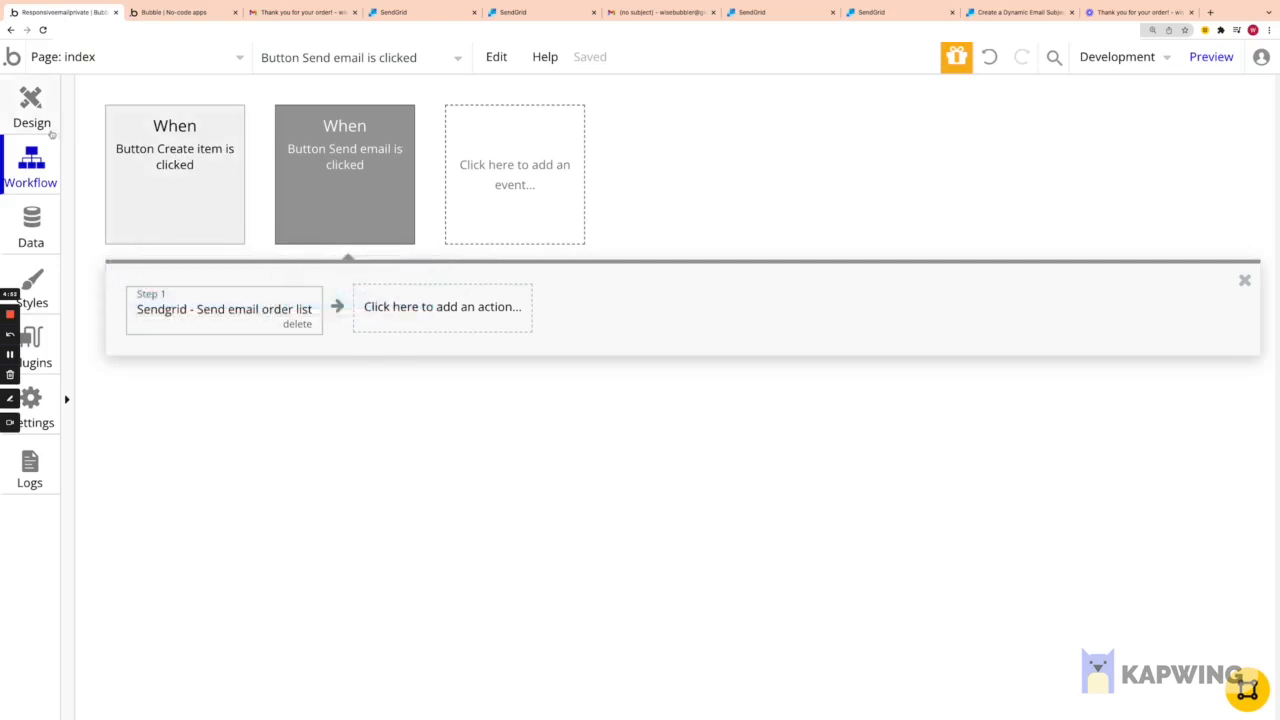
click(48, 118)
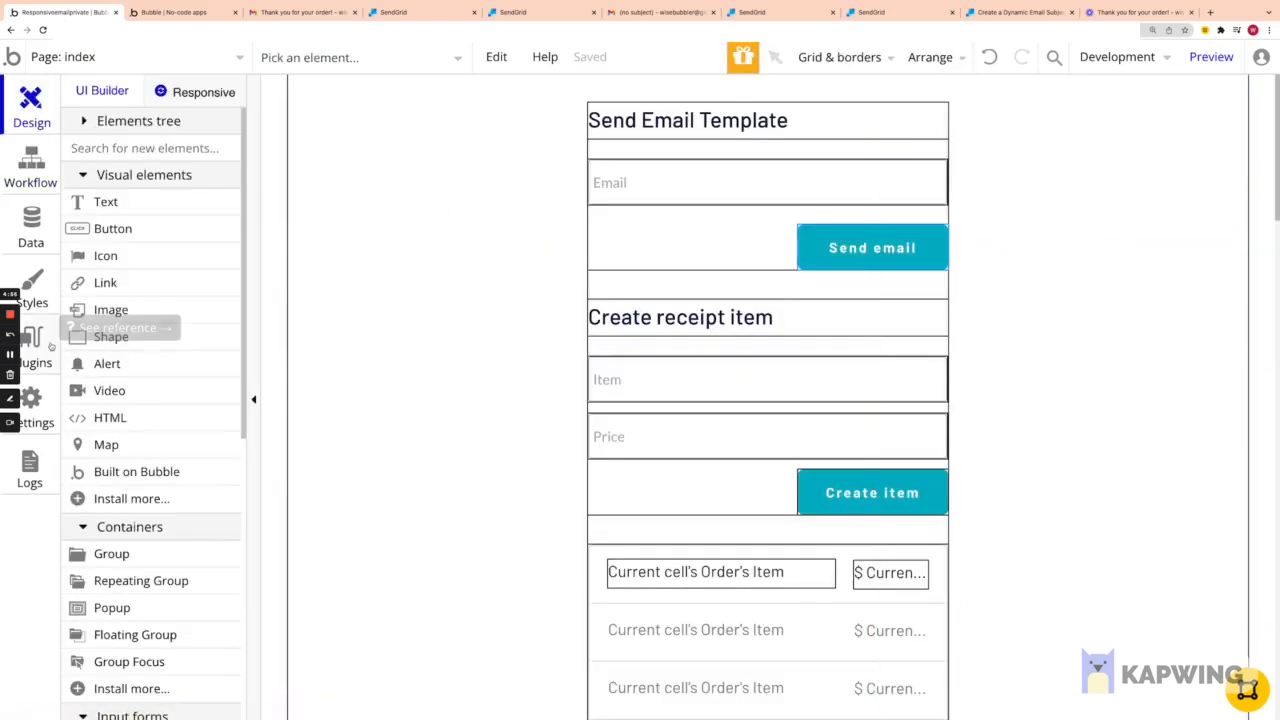